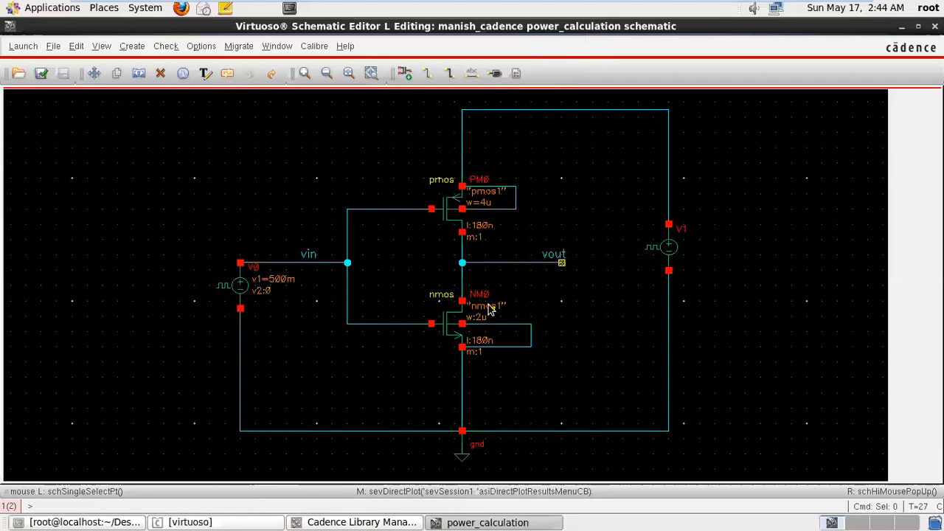
pyautogui.click(26, 47)
pyautogui.click(33, 82)
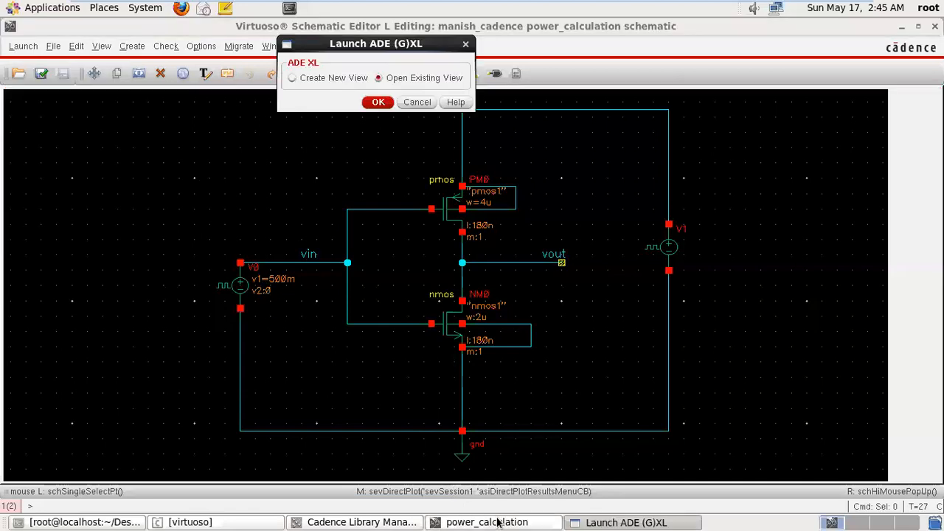
pyautogui.click(466, 46)
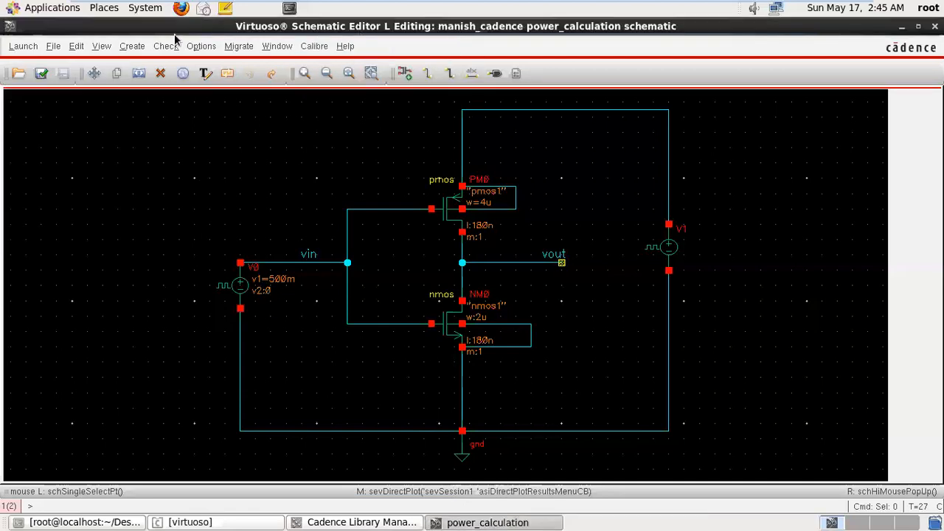
# Launch ADE L for the power_calculation schematic and load the saved state state123 from the inverter_analysis cell.
pyautogui.click(29, 49)
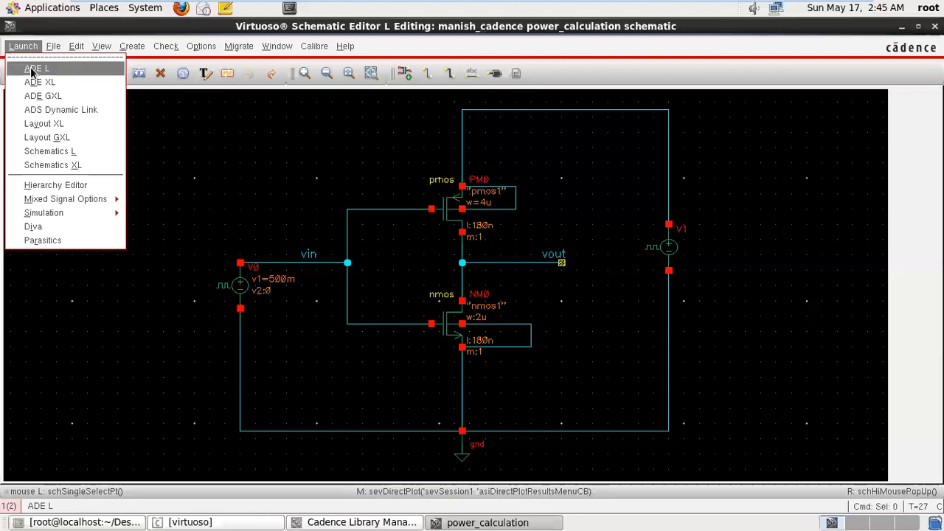
pyautogui.click(34, 69)
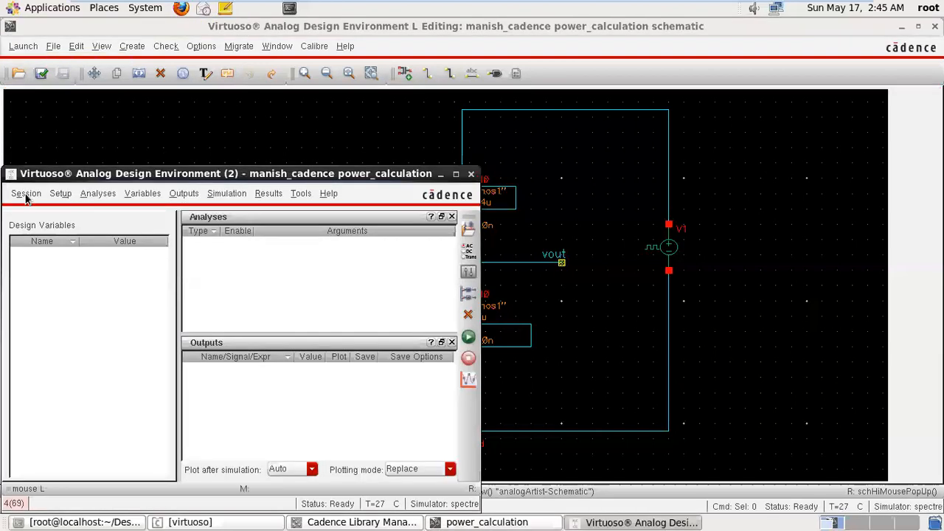
pyautogui.click(26, 193)
pyautogui.click(40, 244)
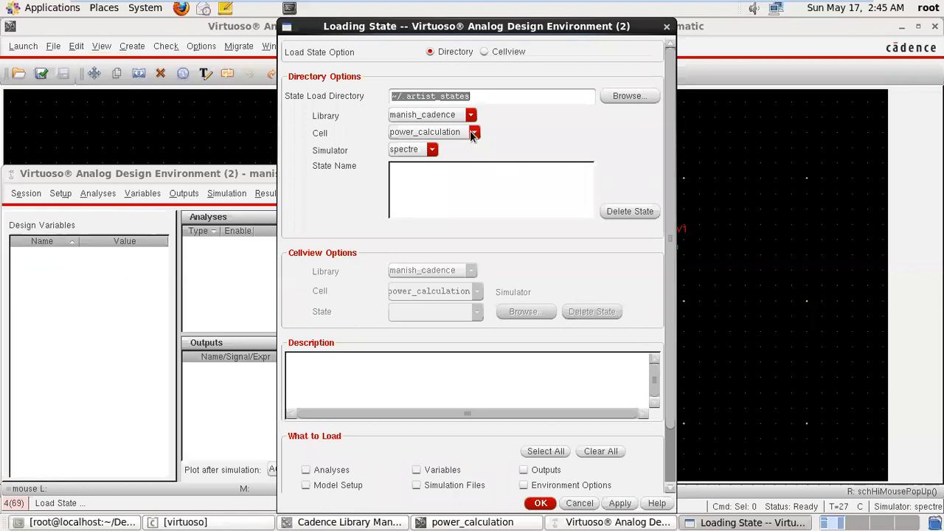
pyautogui.click(473, 133)
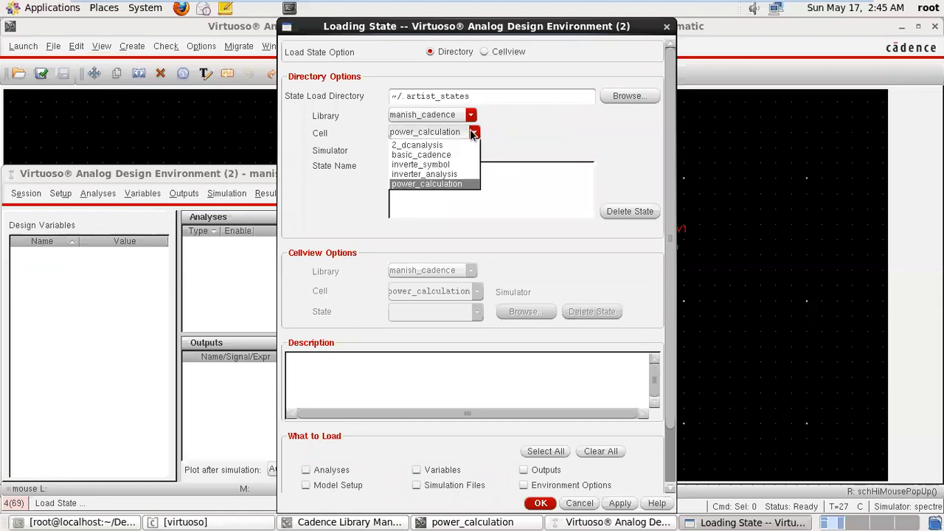
pyautogui.click(456, 174)
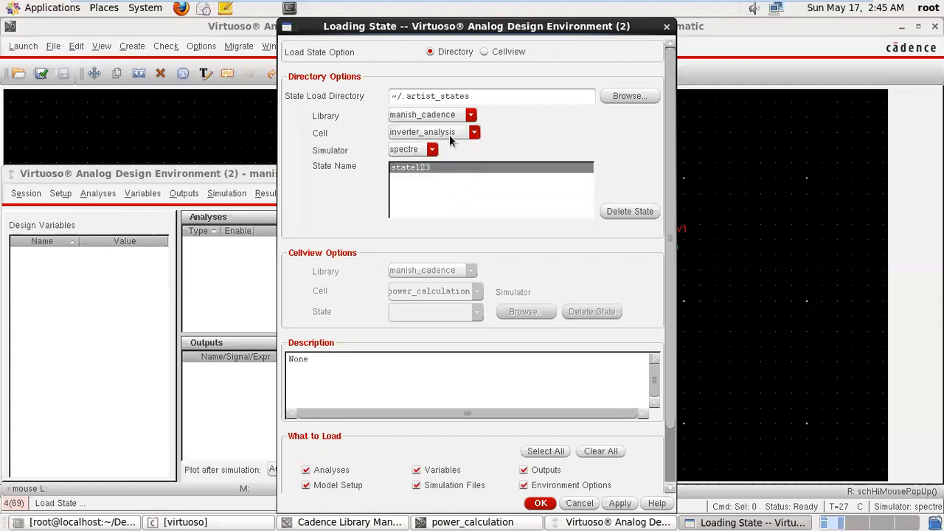
pyautogui.click(541, 502)
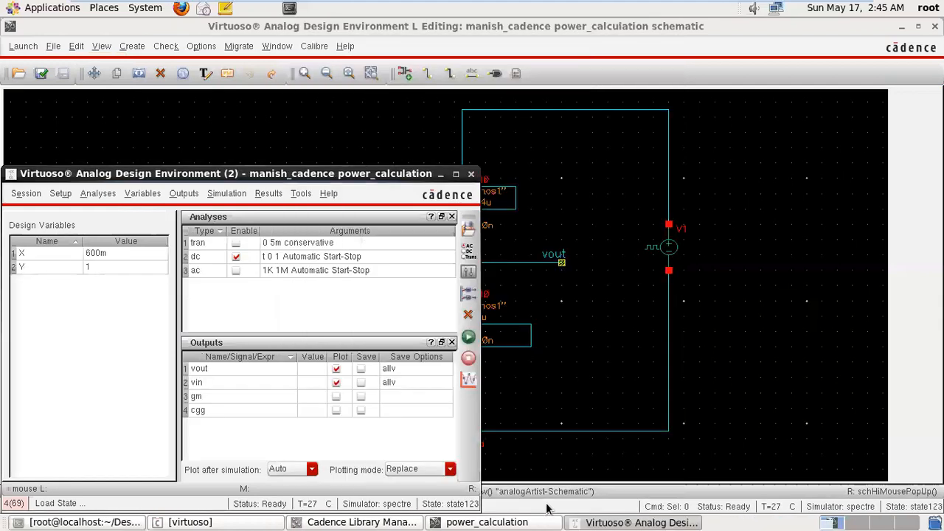
# Netlist and run the simulation with only the dc analysis enabled, and minimize the output log and waveform windows.
pyautogui.moveTo(366, 175); pyautogui.dragTo(441, 84)
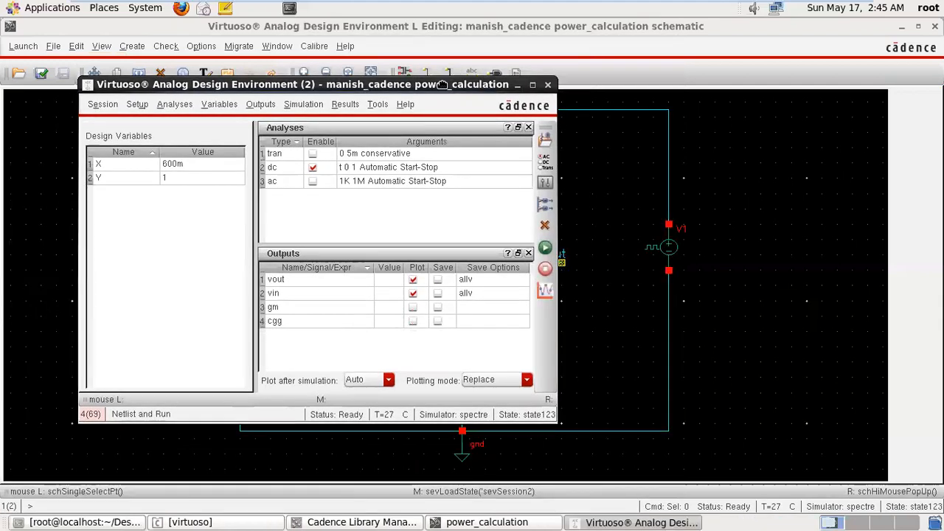
pyautogui.click(547, 248)
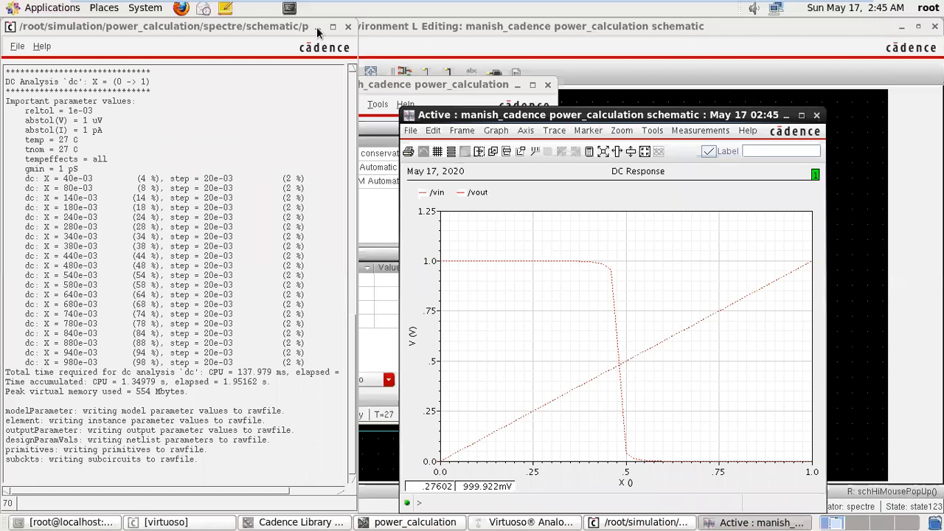
pyautogui.click(318, 27)
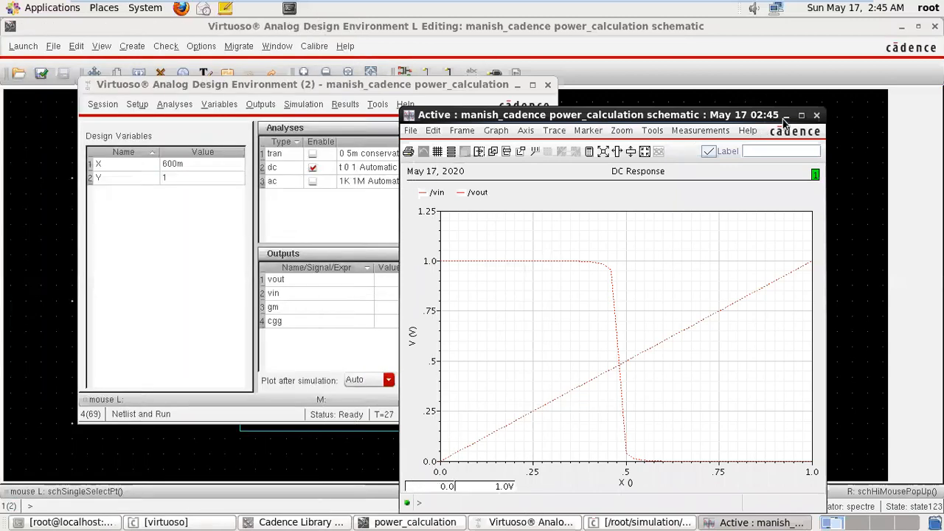
pyautogui.click(787, 116)
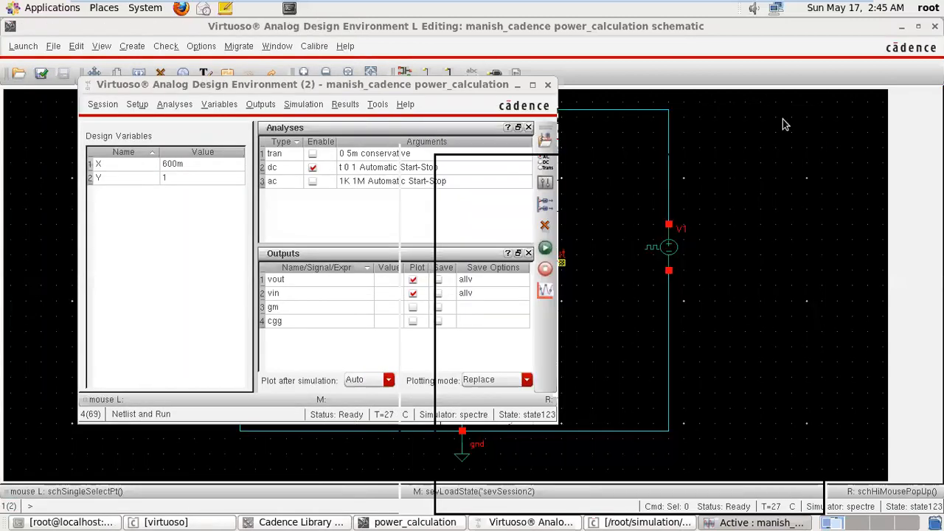
# Enable the tran and ac analyses alongside dc, rerun the simulation and clear the result windows from view.
pyautogui.click(313, 154)
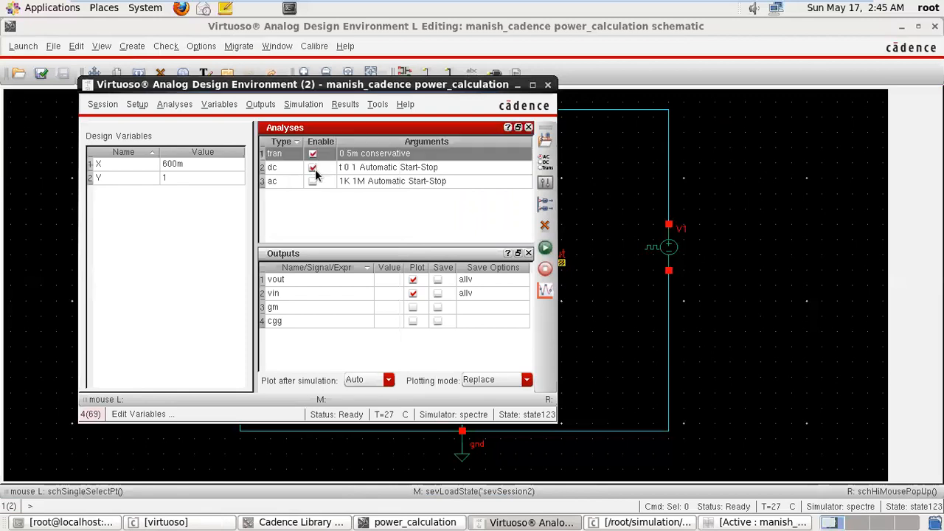
pyautogui.click(312, 181)
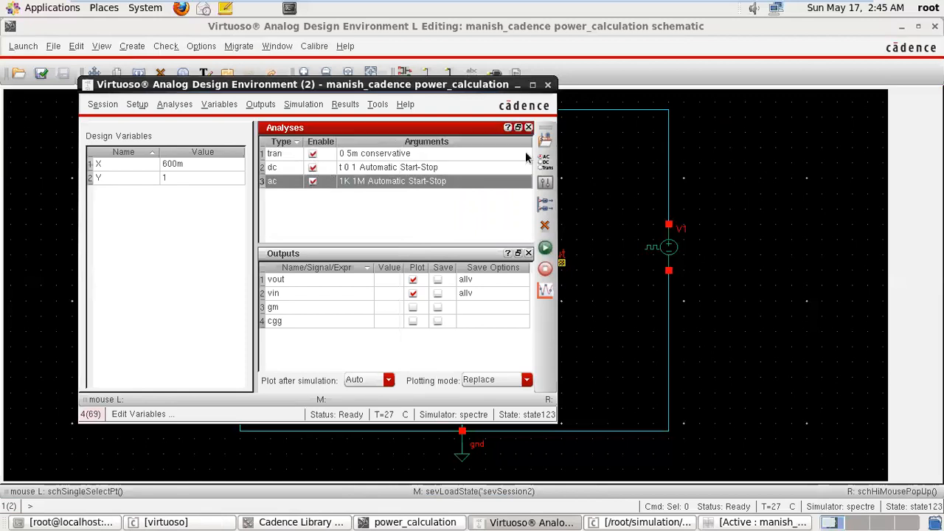
pyautogui.click(546, 250)
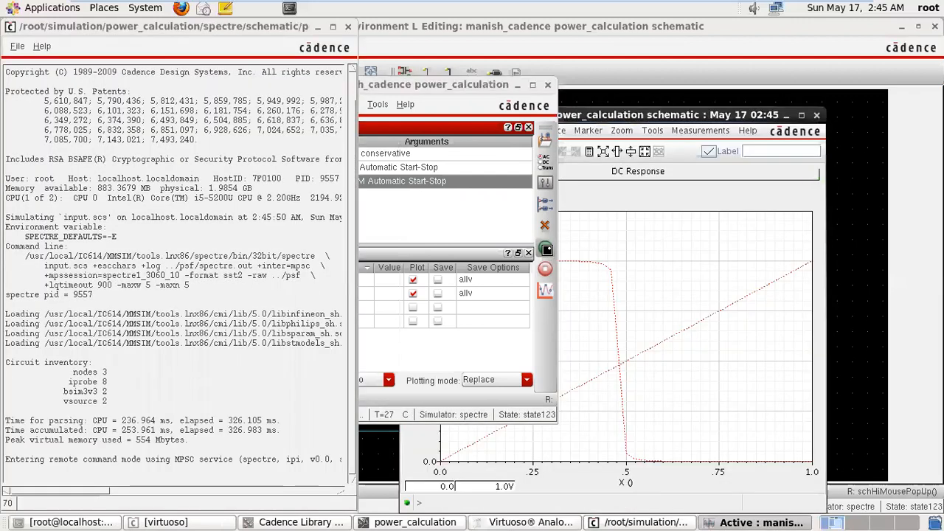
pyautogui.click(333, 27)
pyautogui.click(786, 117)
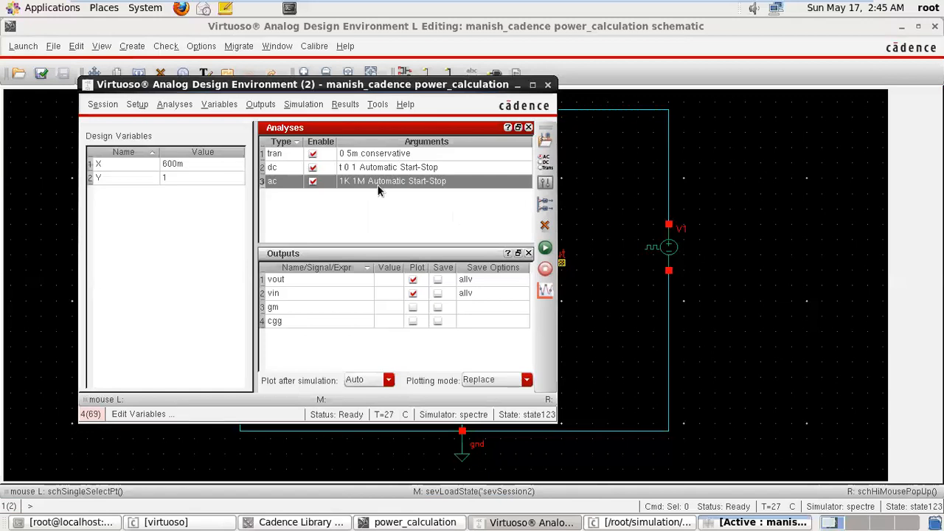
# Set the output save options to all for signals, power signals and device currents.
pyautogui.click(259, 107)
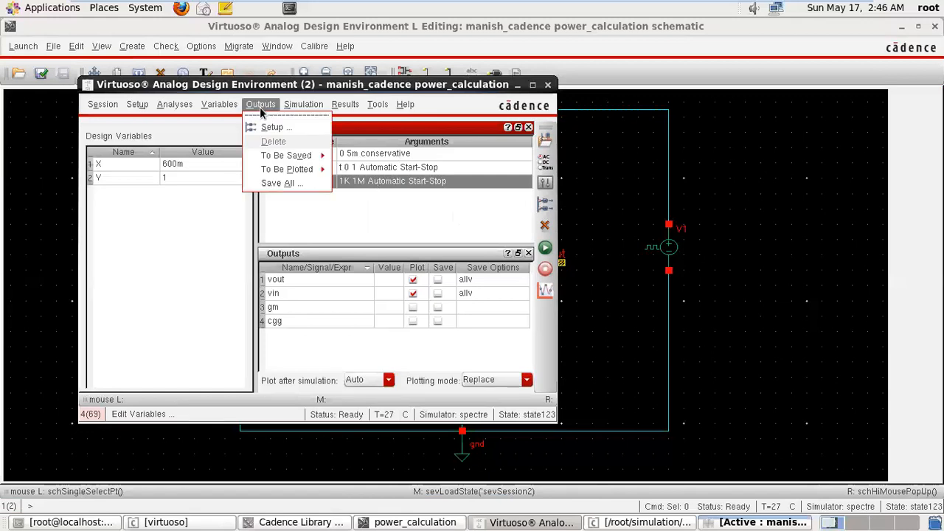
pyautogui.click(303, 108)
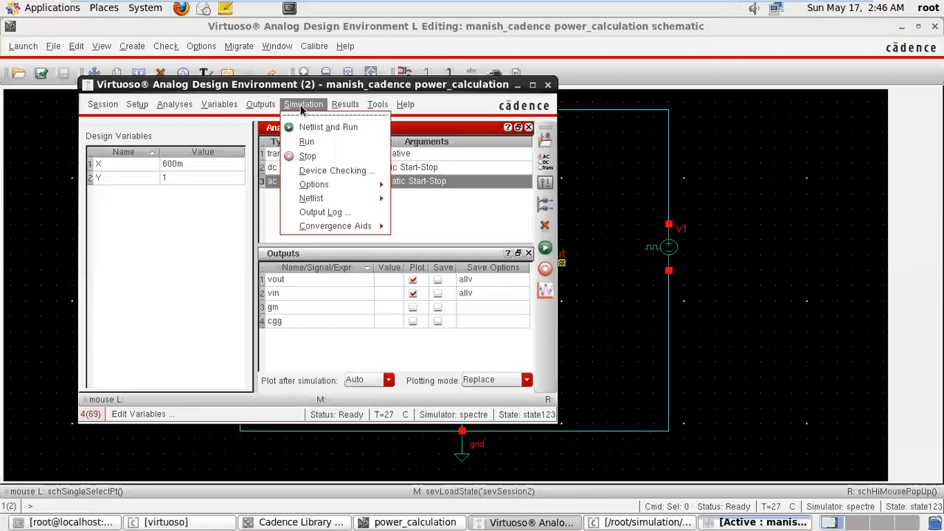
pyautogui.moveTo(260, 106)
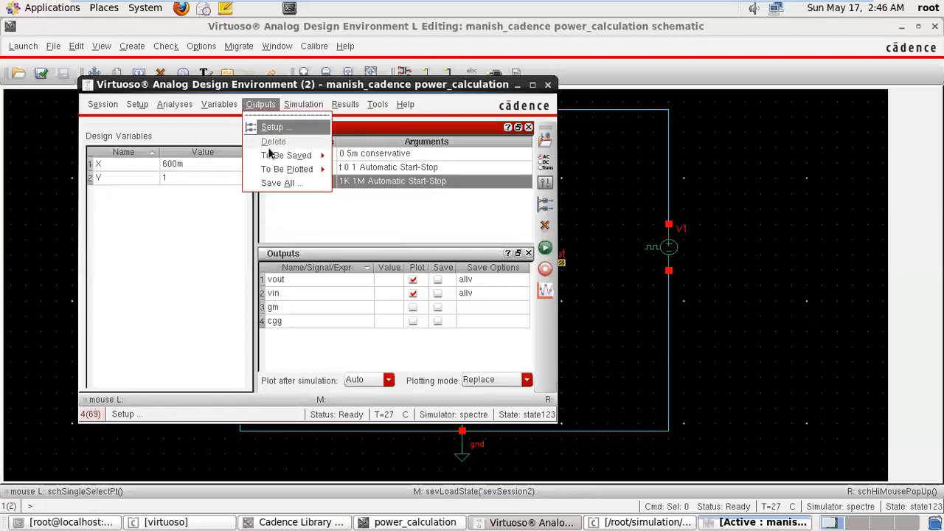
pyautogui.click(272, 184)
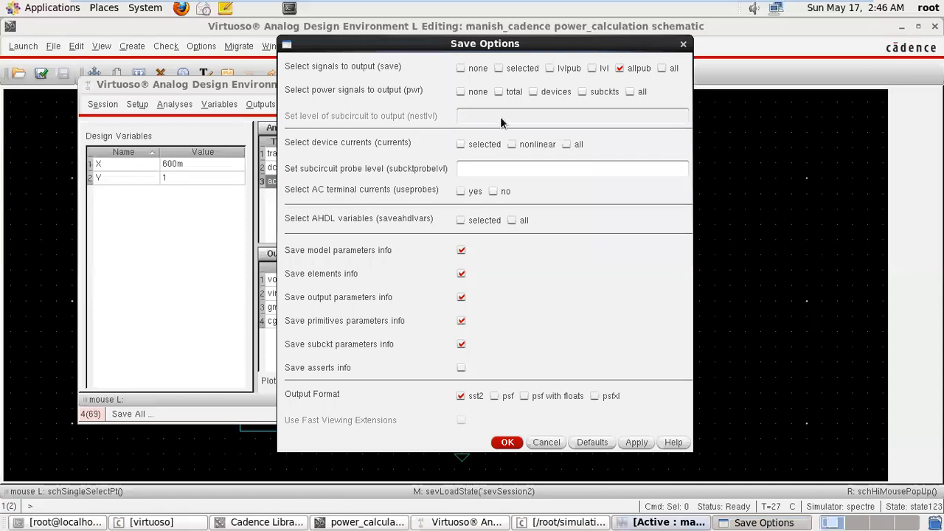
pyautogui.click(663, 68)
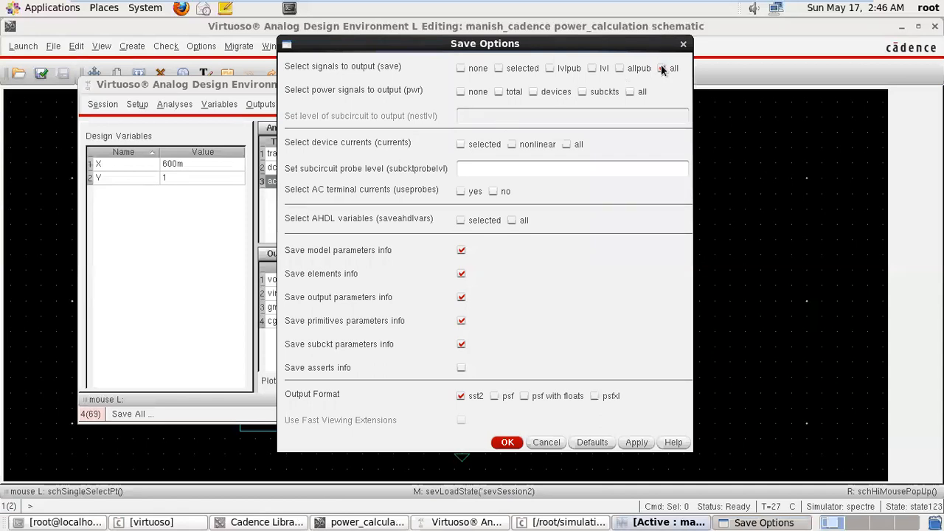
pyautogui.click(630, 91)
pyautogui.click(566, 145)
pyautogui.click(509, 443)
# Netlist and run the simulation again with the all-outputs save options, and minimize the log and waveform windows.
pyautogui.click(545, 251)
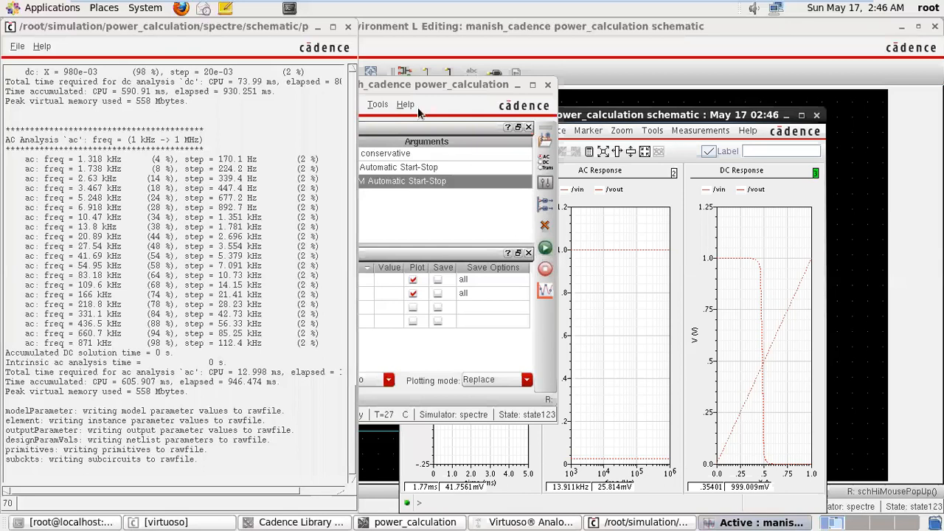
pyautogui.click(318, 27)
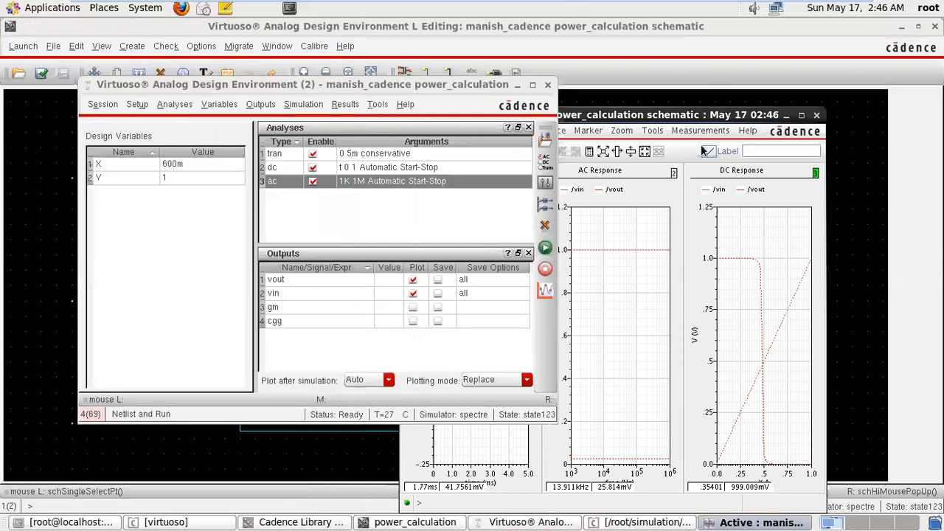
pyautogui.click(786, 115)
# Open the main Direct Plot form for the simulation results.
pyautogui.click(344, 105)
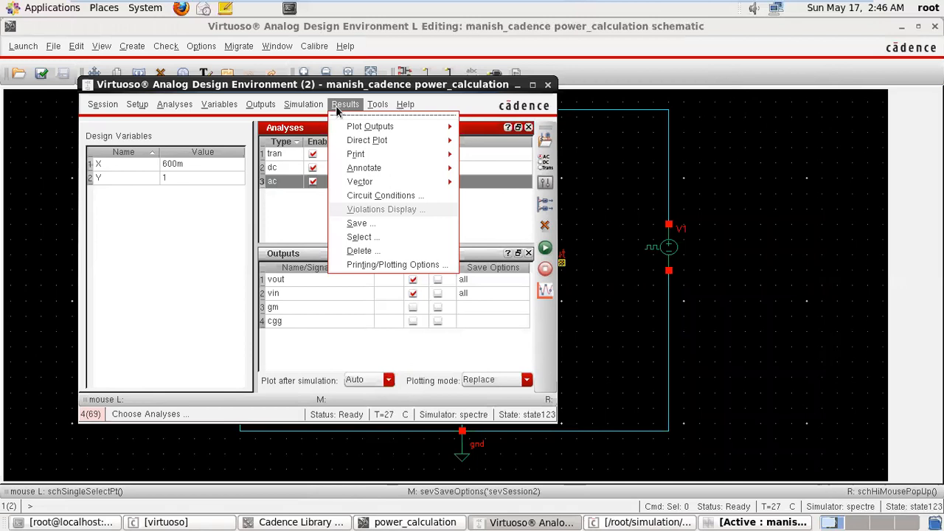
pyautogui.moveTo(400, 141)
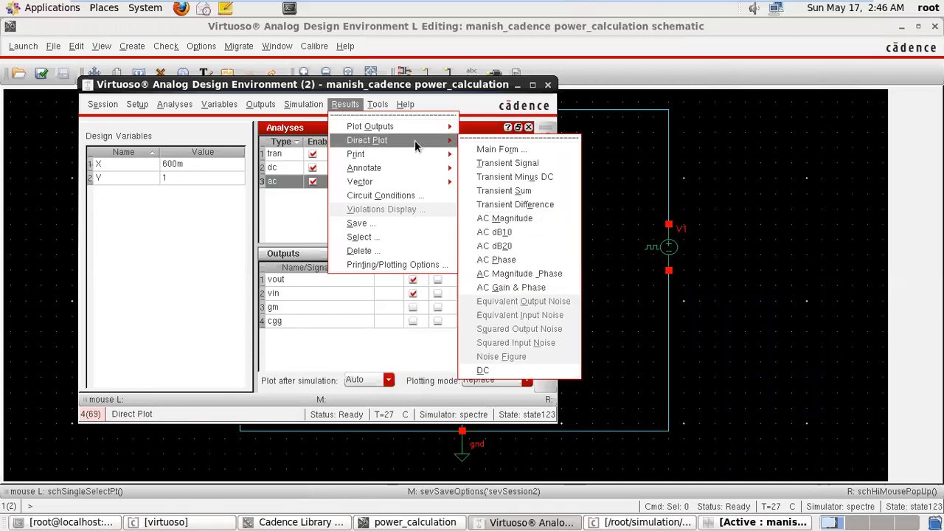
pyautogui.click(481, 153)
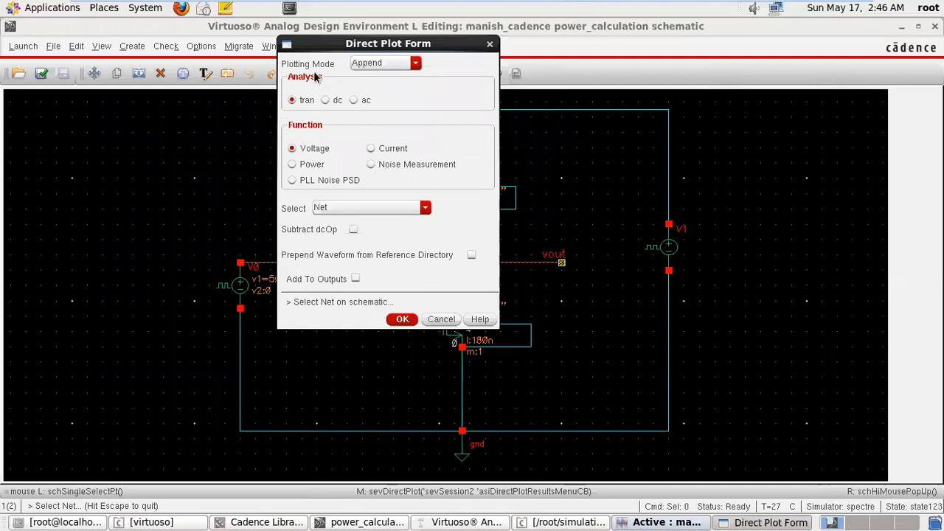
# Try the Replace and New SubWin plotting modes in the Direct Plot form.
pyautogui.click(390, 64)
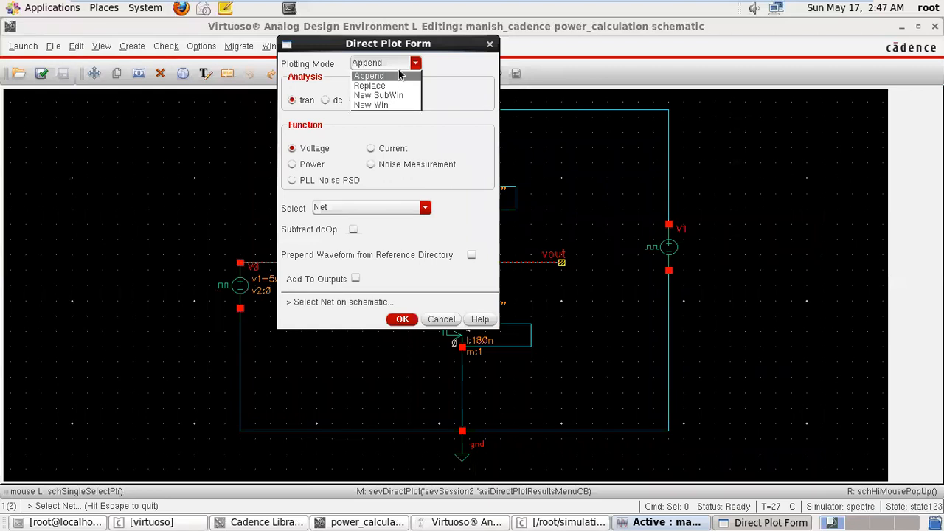
pyautogui.click(438, 62)
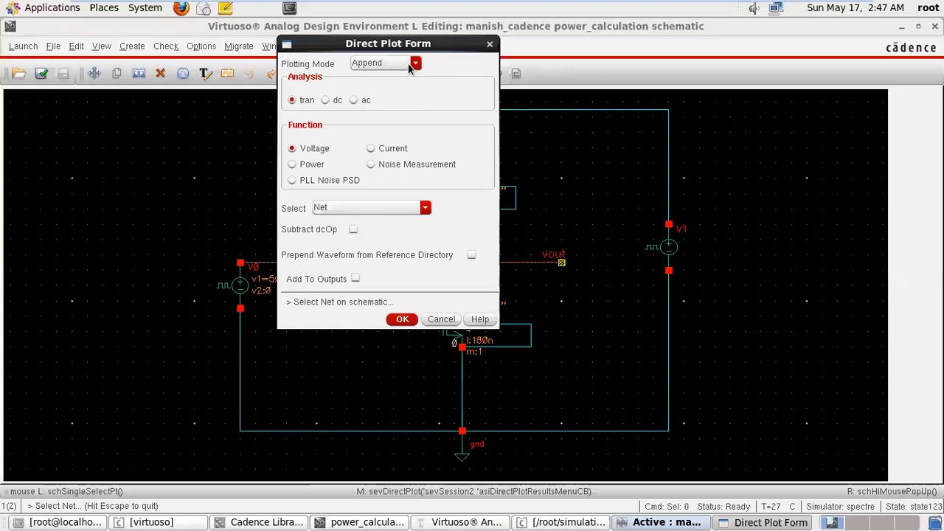
pyautogui.click(415, 64)
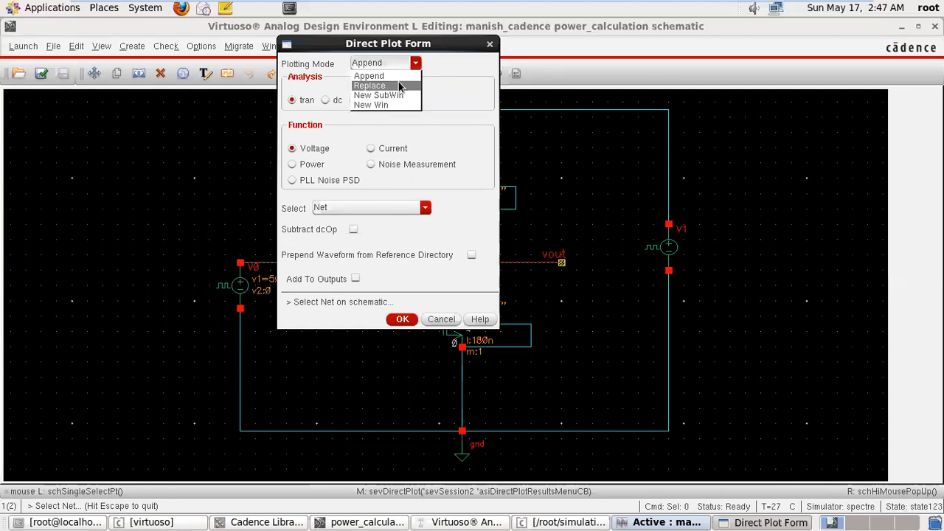
pyautogui.click(399, 85)
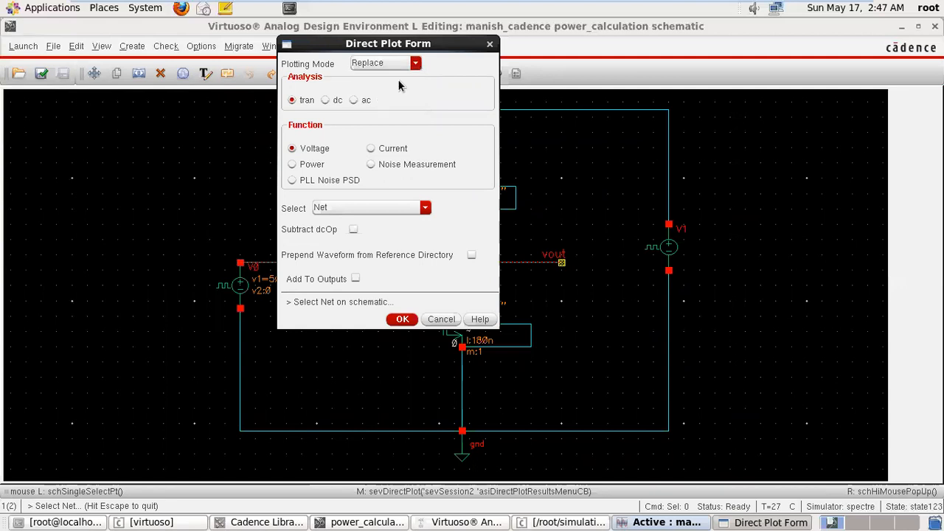
pyautogui.click(401, 64)
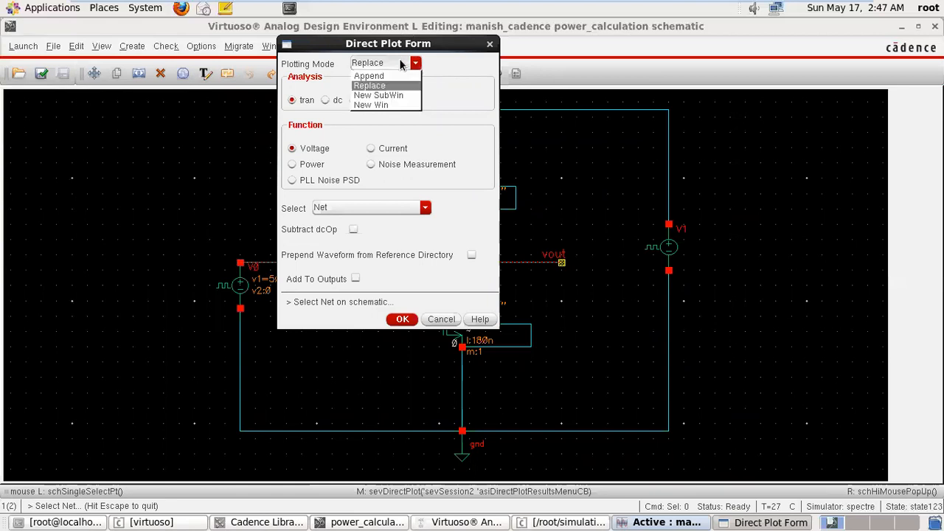
pyautogui.click(392, 96)
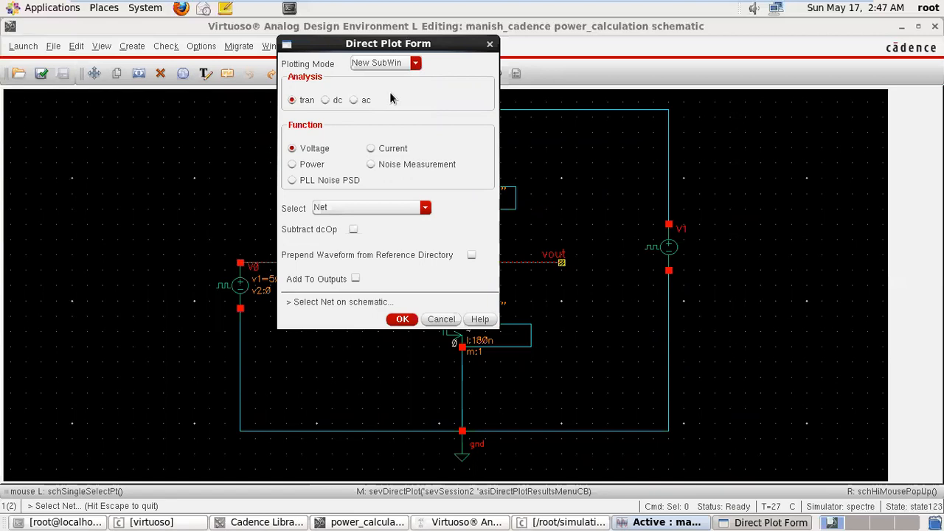
# Configure the Direct Plot form for New Win plotting mode, dc analysis and Net selection.
pyautogui.click(392, 63)
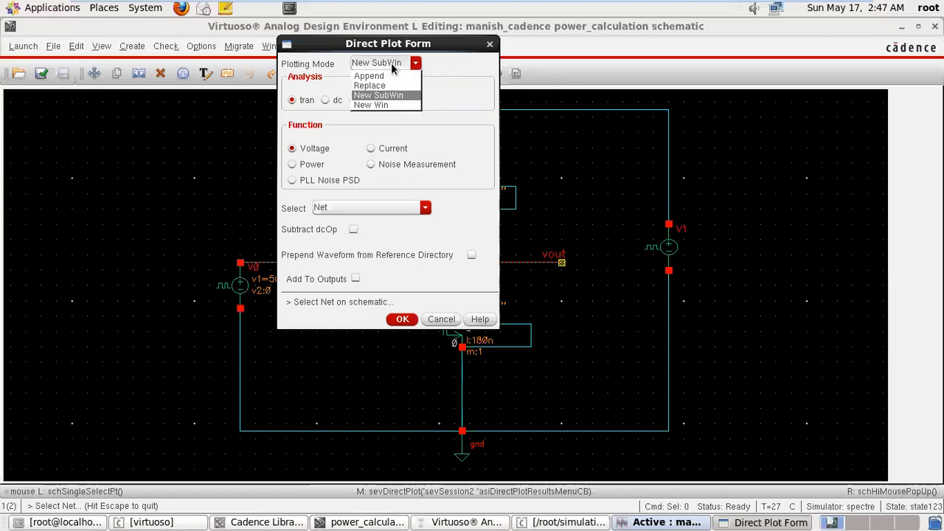
pyautogui.click(394, 106)
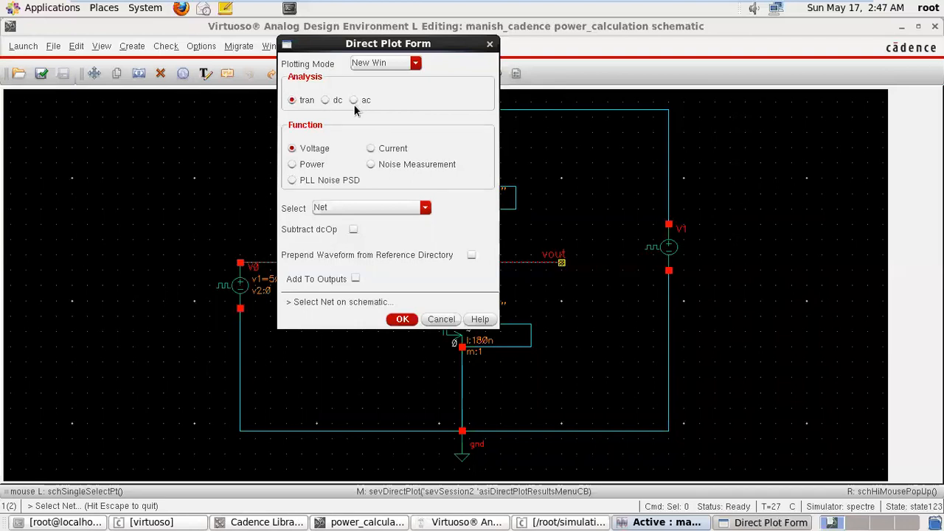
pyautogui.click(325, 102)
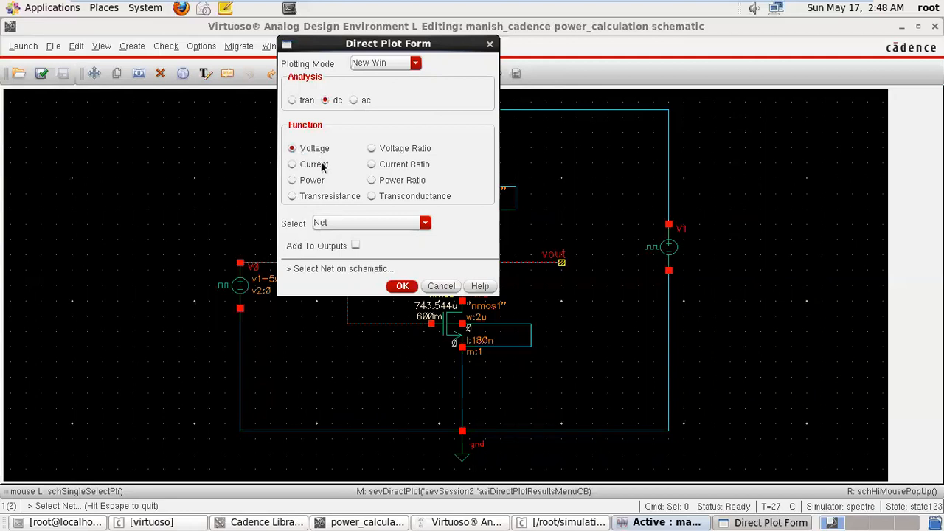
pyautogui.click(366, 223)
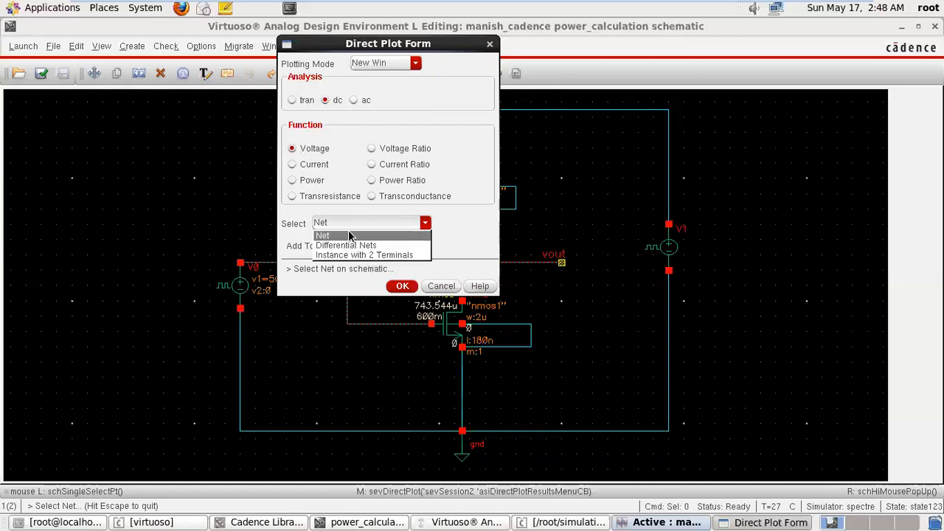
pyautogui.click(348, 236)
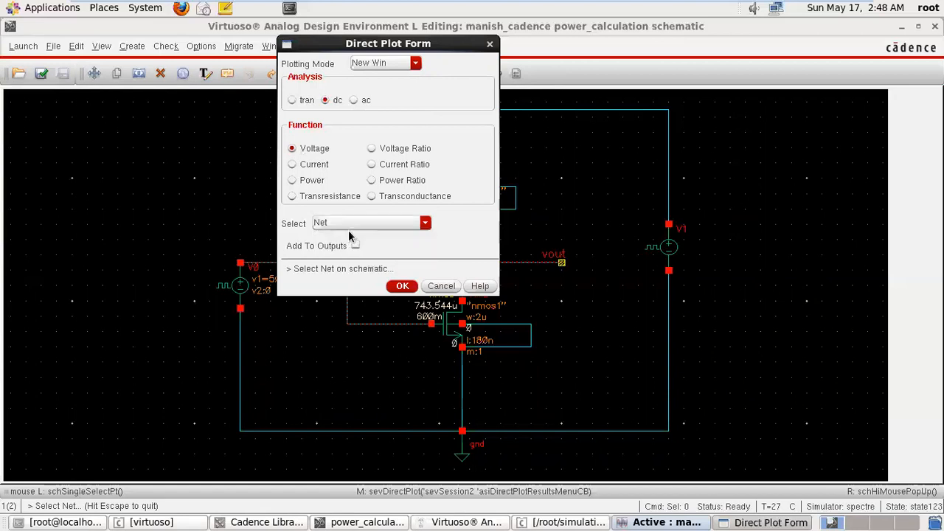
# Plot the DC voltages of the supply net and the vin net separately, closing each plot window.
pyautogui.click(590, 114)
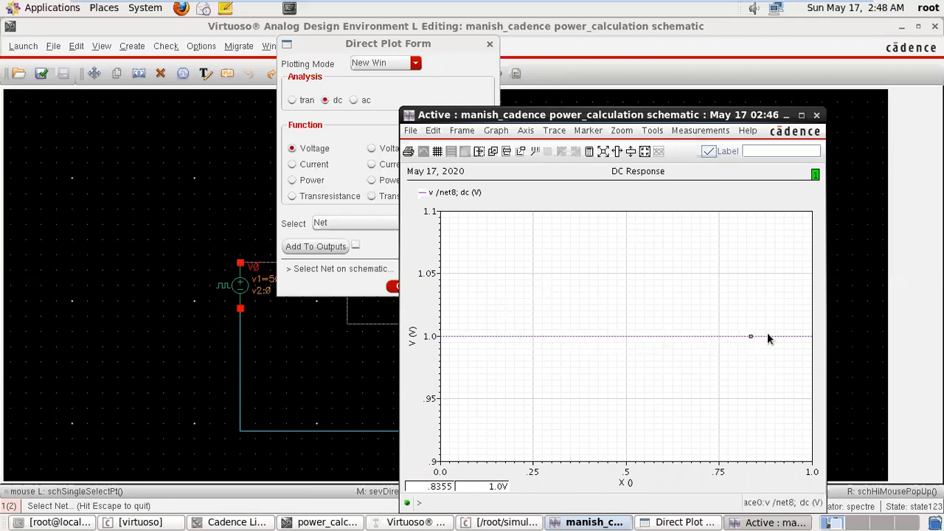
pyautogui.click(816, 116)
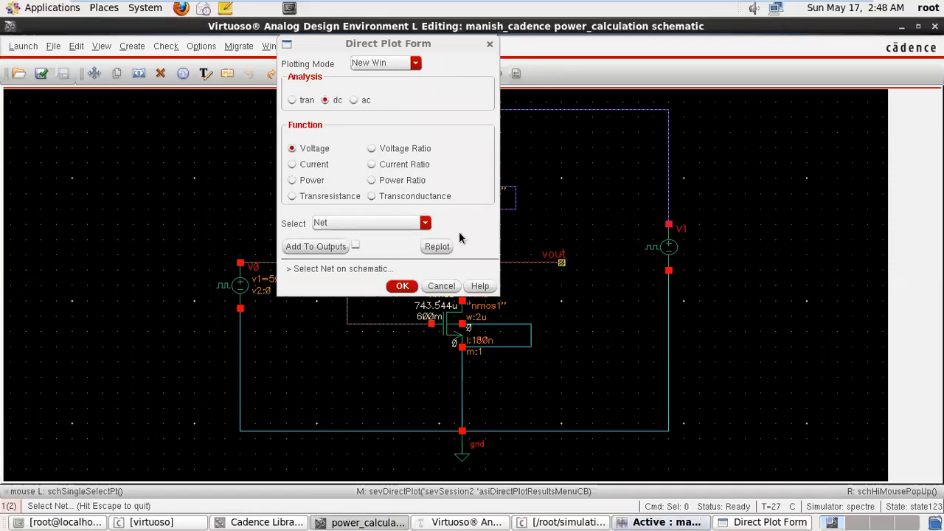
pyautogui.click(262, 270)
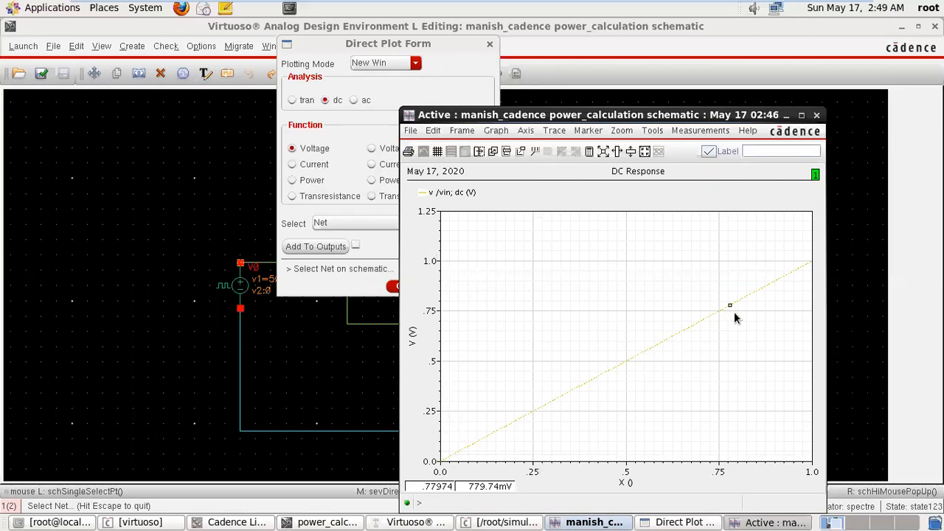
pyautogui.click(816, 116)
# Plot the DC differential voltage with the supply net as positive and vin as negative, and close the plot window.
pyautogui.click(424, 223)
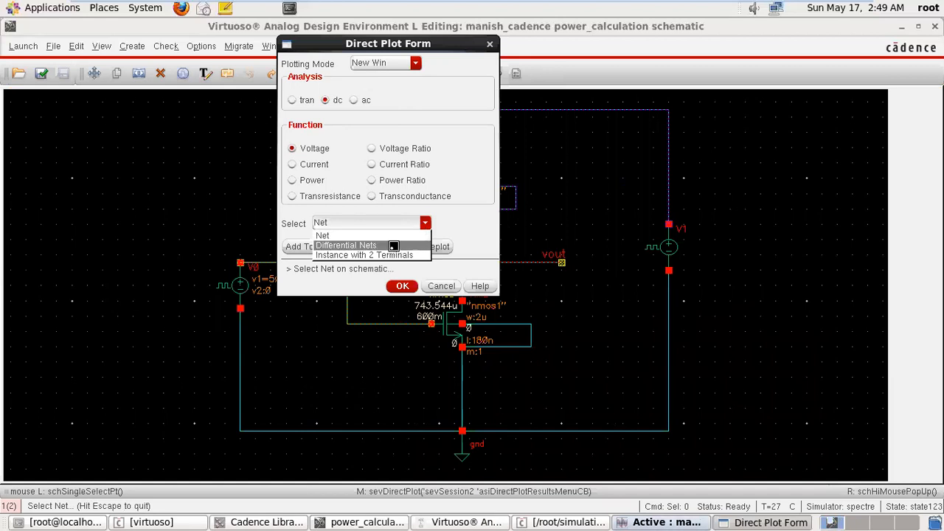
pyautogui.click(396, 246)
pyautogui.moveTo(369, 40); pyautogui.dragTo(149, 23)
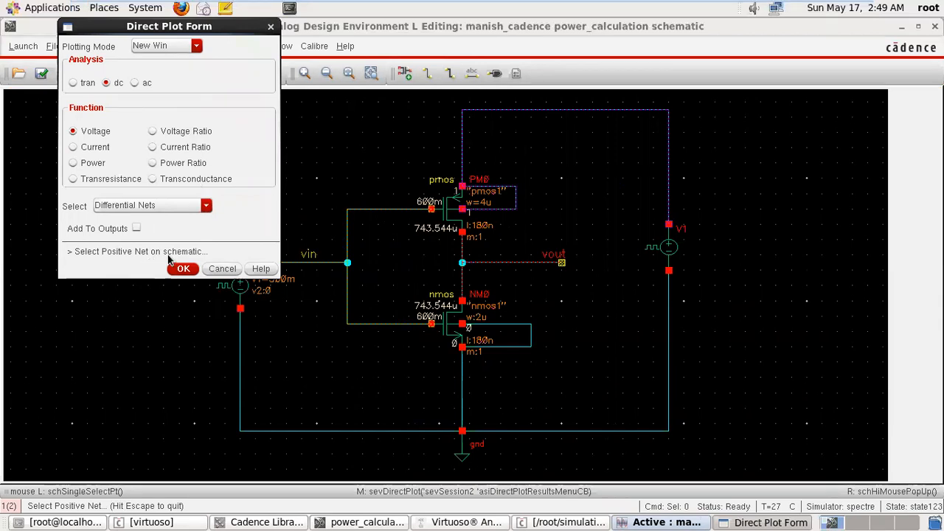
pyautogui.click(538, 114)
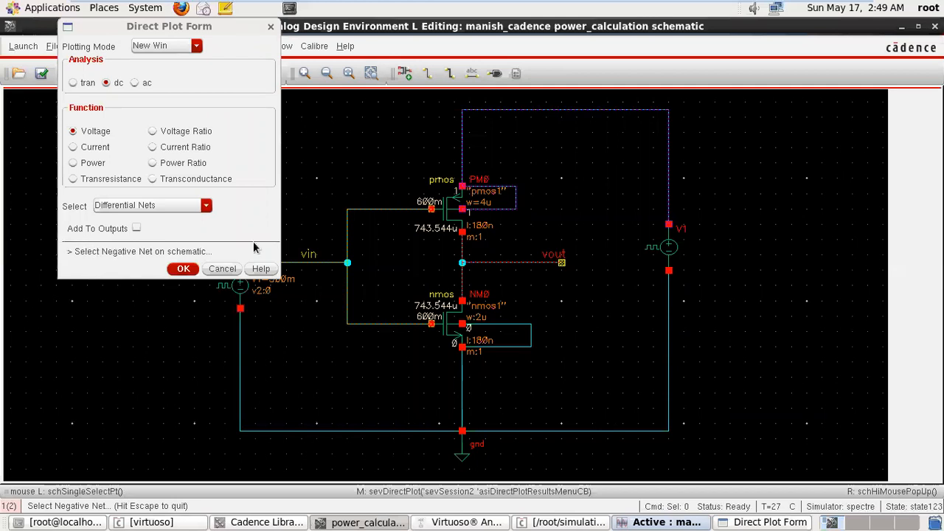
pyautogui.click(316, 264)
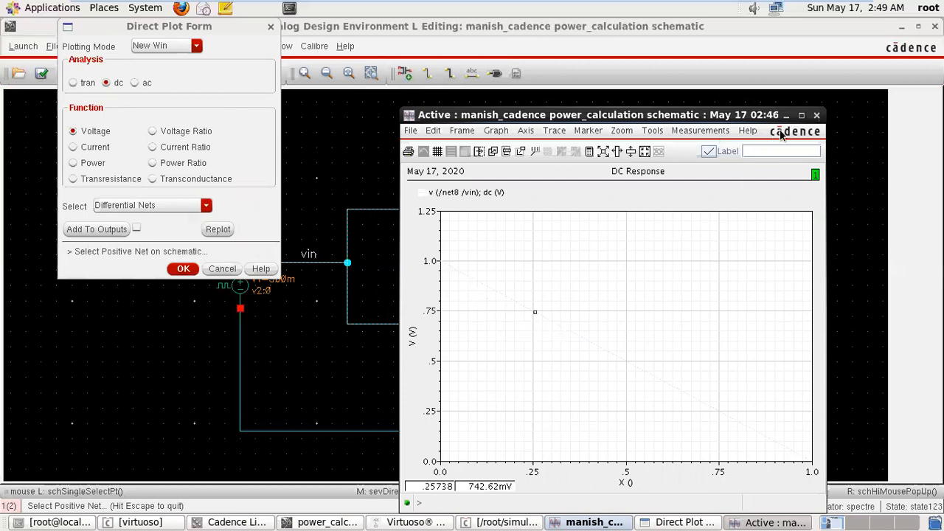
pyautogui.click(817, 116)
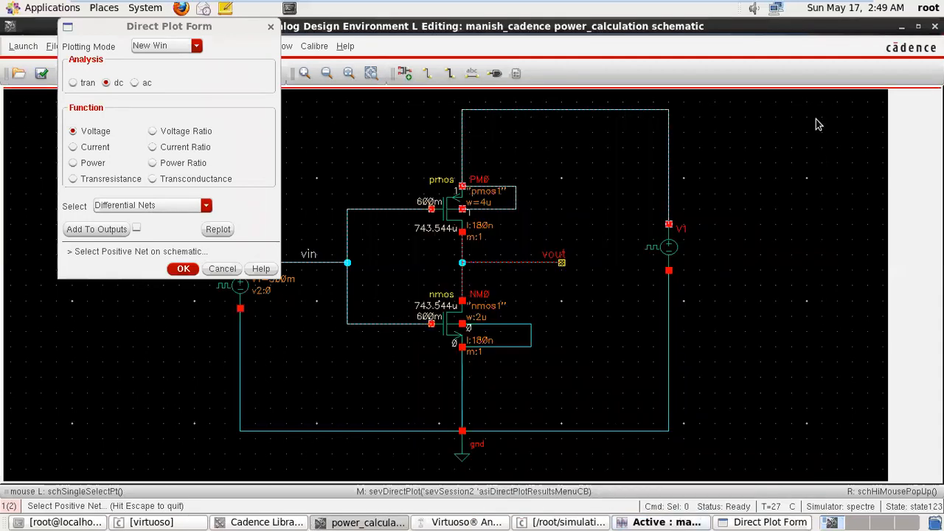
# Try the Instance with 2 Terminals selection for voltage, and switch the function to Current with Terminal selection.
pyautogui.click(192, 208)
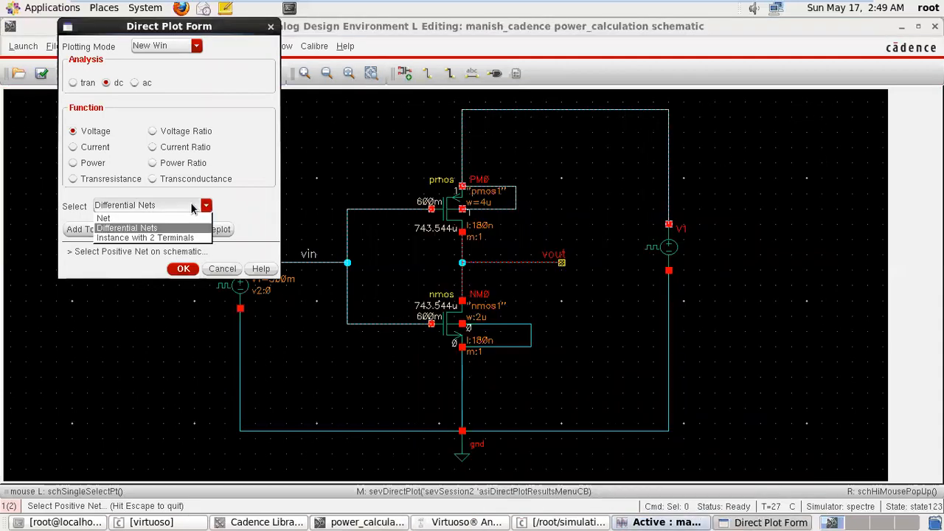
pyautogui.click(178, 239)
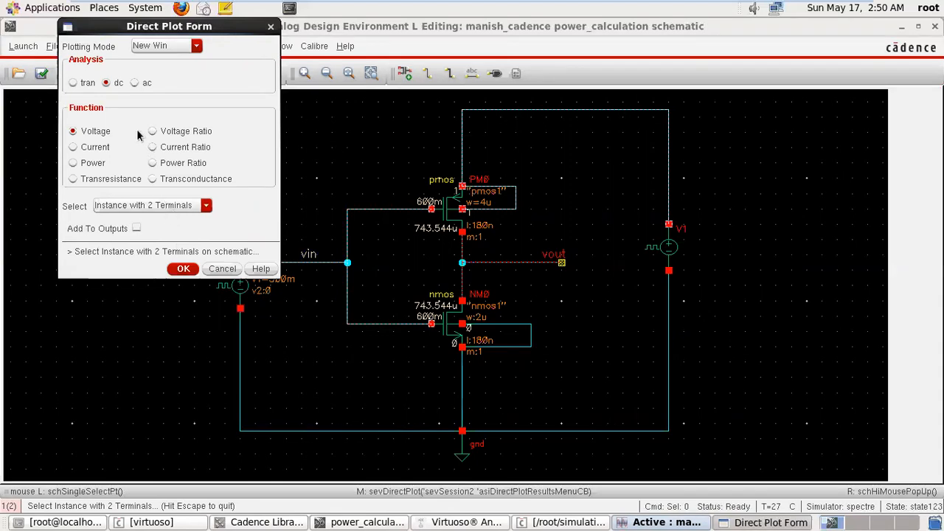
pyautogui.click(73, 148)
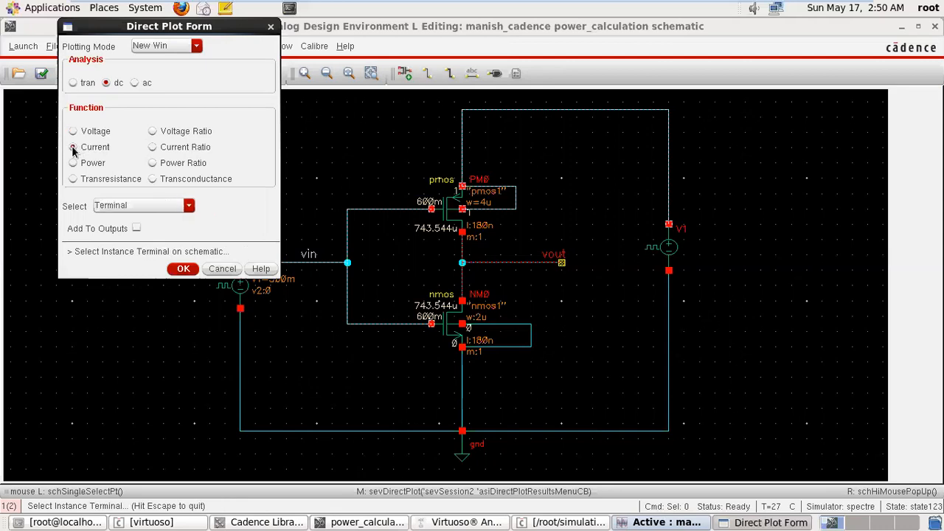
pyautogui.click(186, 207)
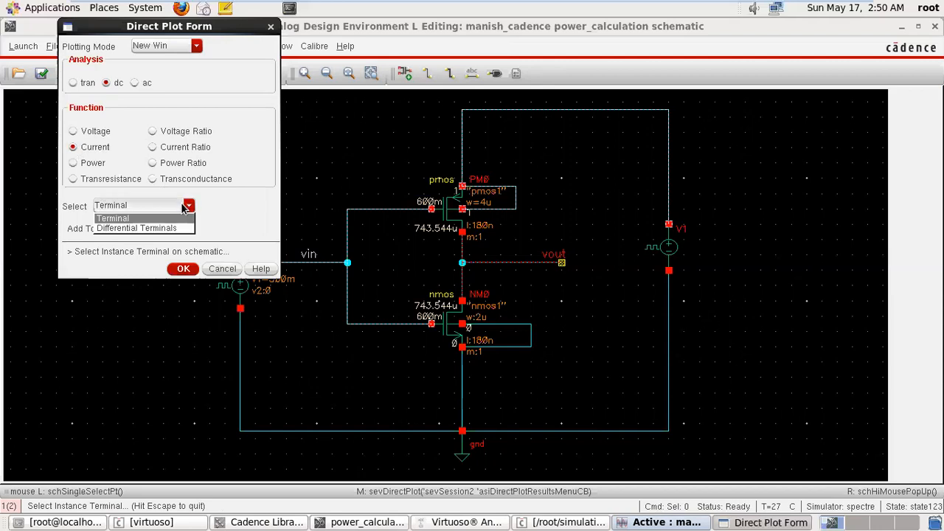
pyautogui.click(158, 218)
# Plot the DC currents at PM0's source terminal and V1's positive terminal separately, closing each plot window.
pyautogui.click(462, 189)
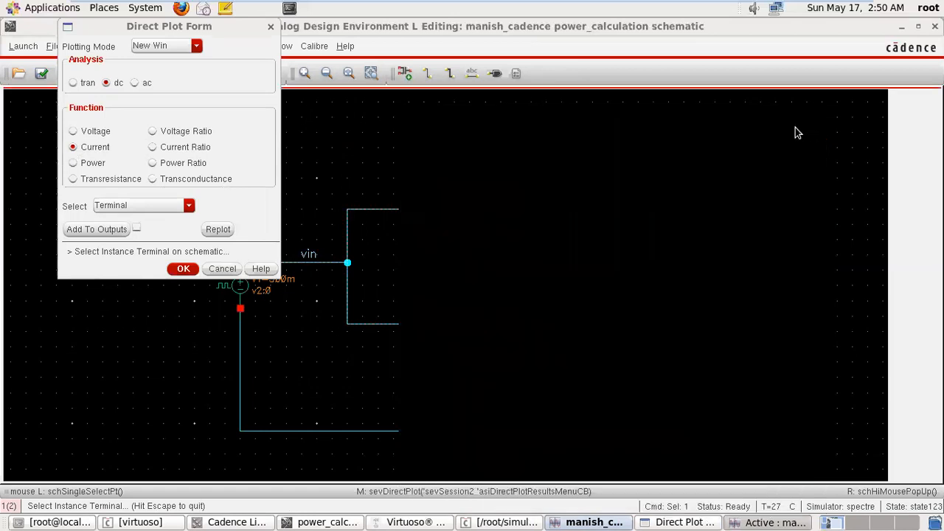
pyautogui.click(815, 112)
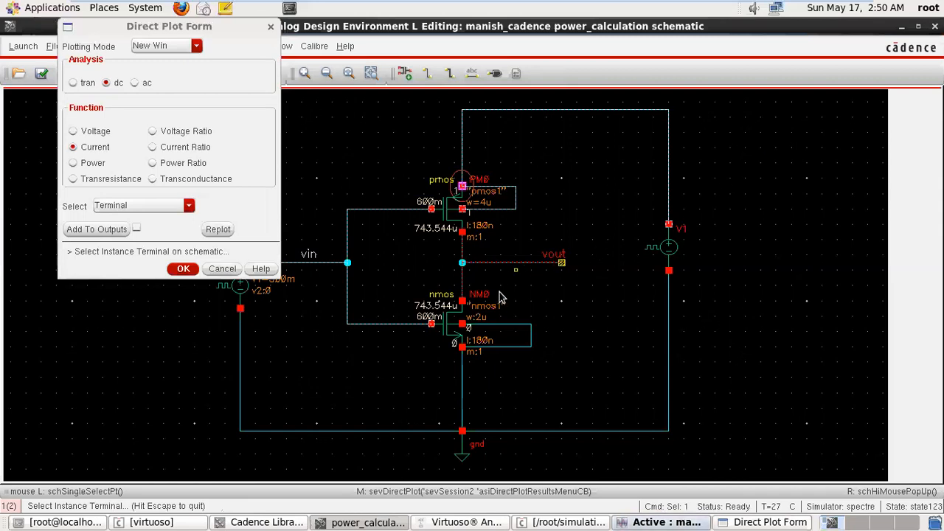
pyautogui.click(671, 224)
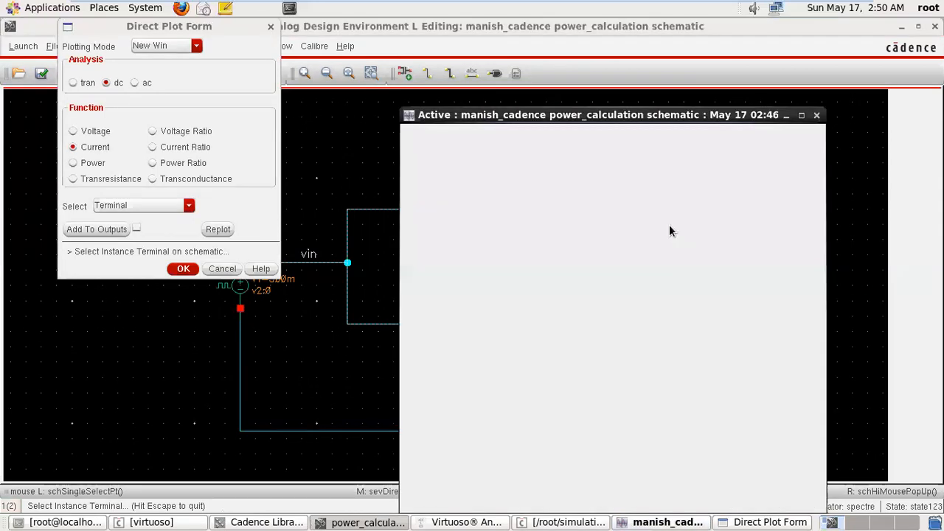
pyautogui.click(817, 115)
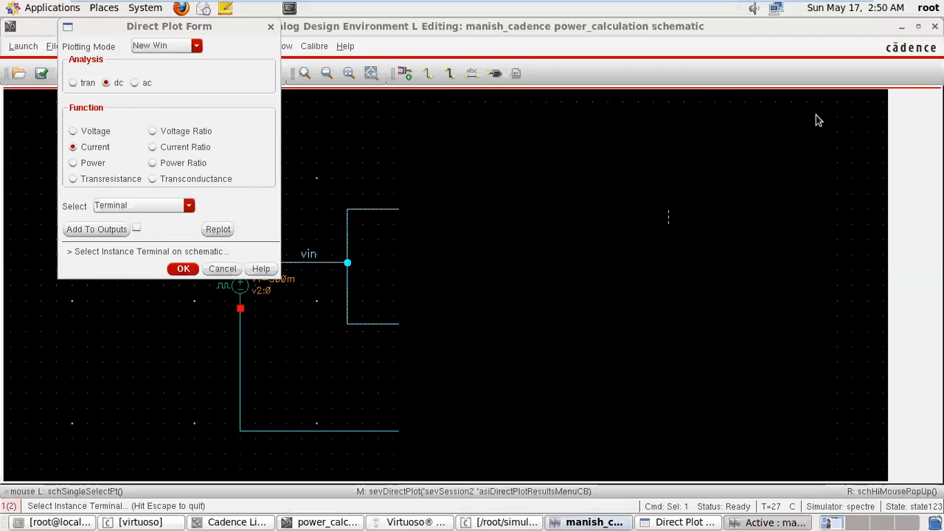
# Plot the DC current for Differential Terminals, with PM0's source as positive and V1's minus terminal as negative.
pyautogui.click(167, 208)
pyautogui.click(160, 229)
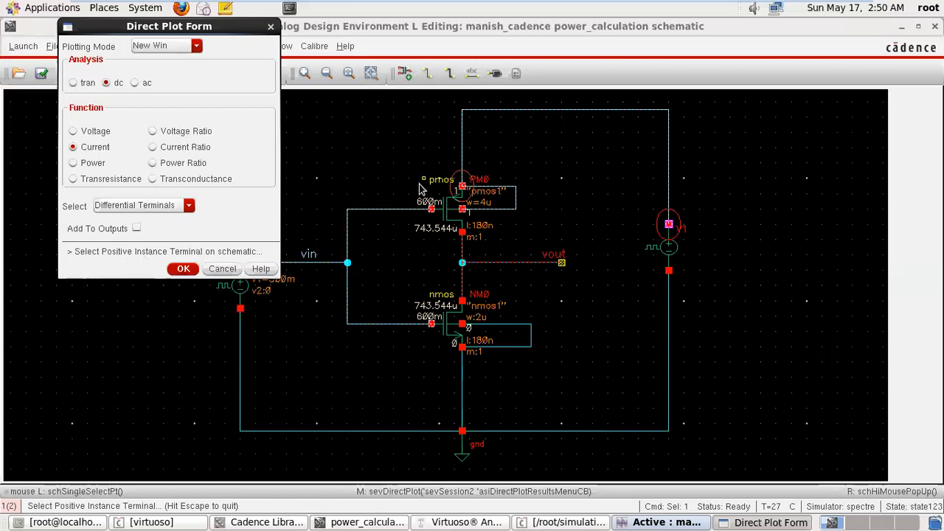
pyautogui.click(461, 186)
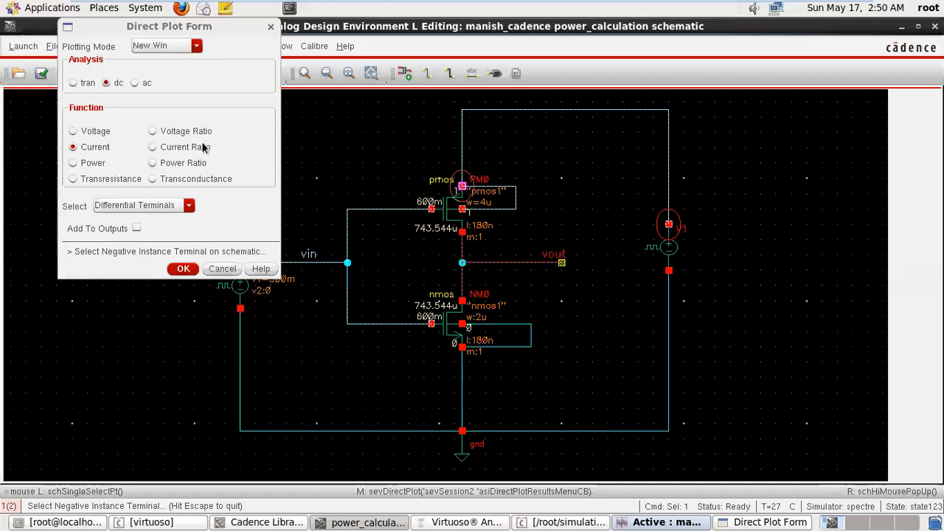
pyautogui.moveTo(227, 29); pyautogui.dragTo(170, 29)
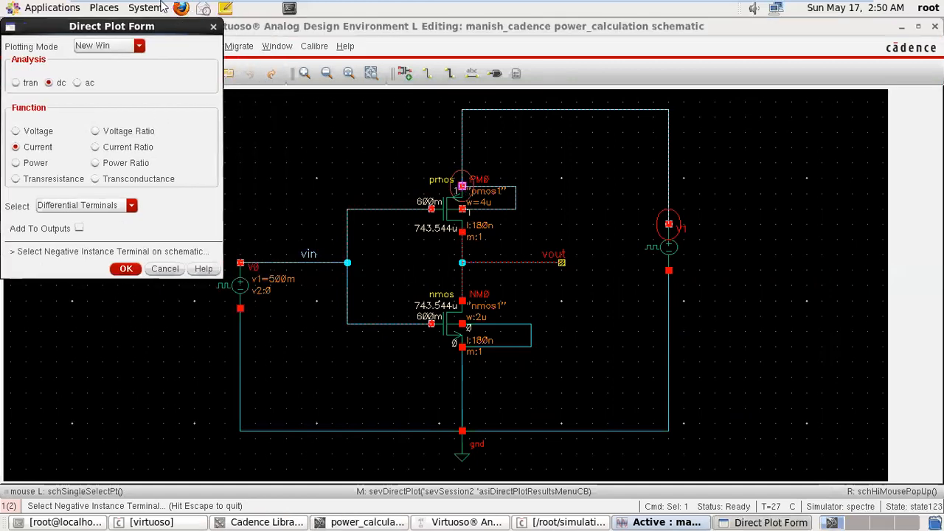
pyautogui.click(198, 9)
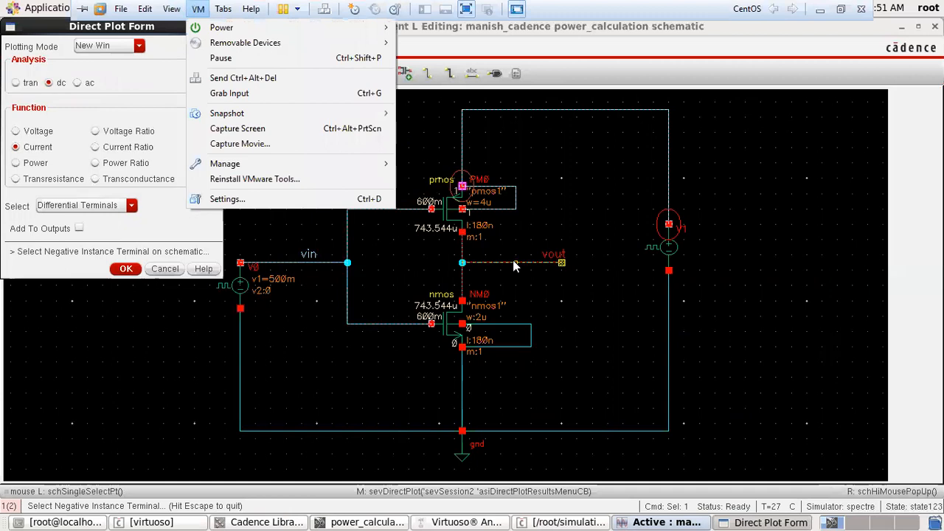
pyautogui.click(669, 270)
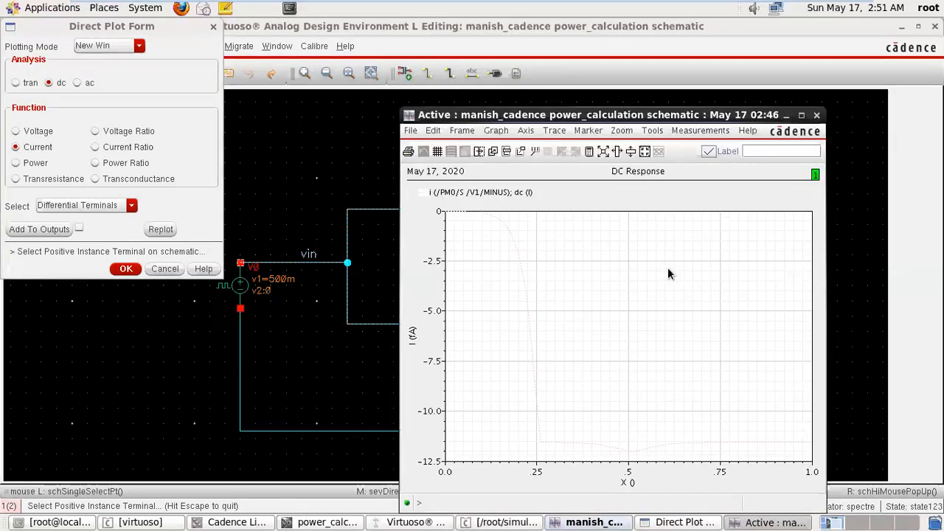
# Try to set the line thickness of the differential current trace to Bold in its attributes.
pyautogui.doubleClick(522, 284)
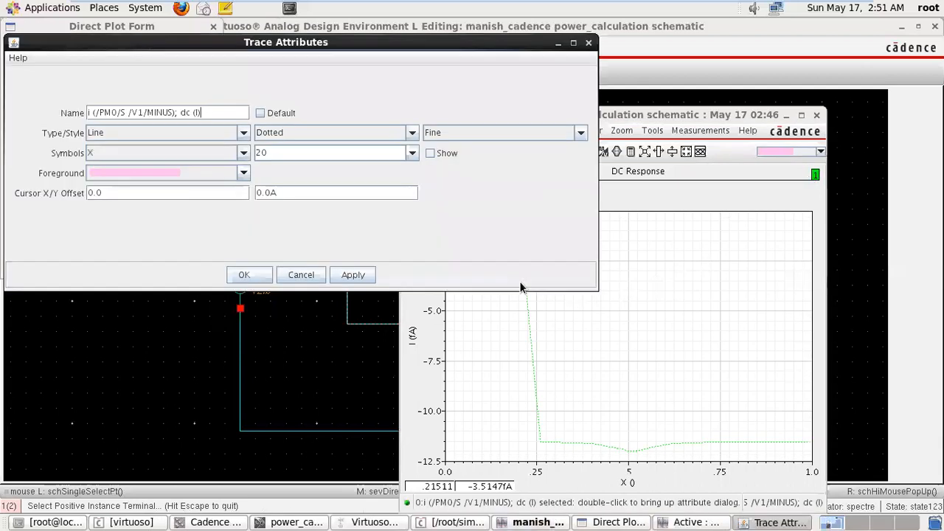
pyautogui.click(512, 129)
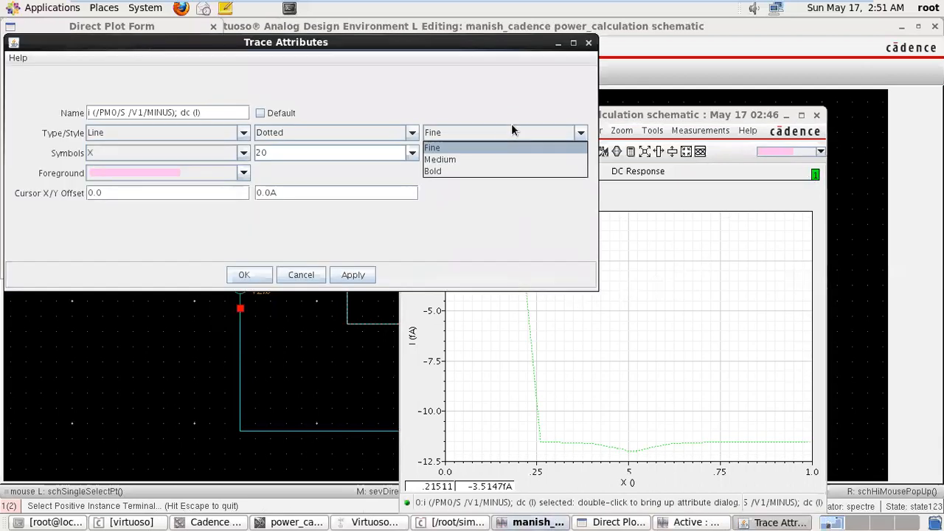
pyautogui.click(487, 167)
pyautogui.click(587, 44)
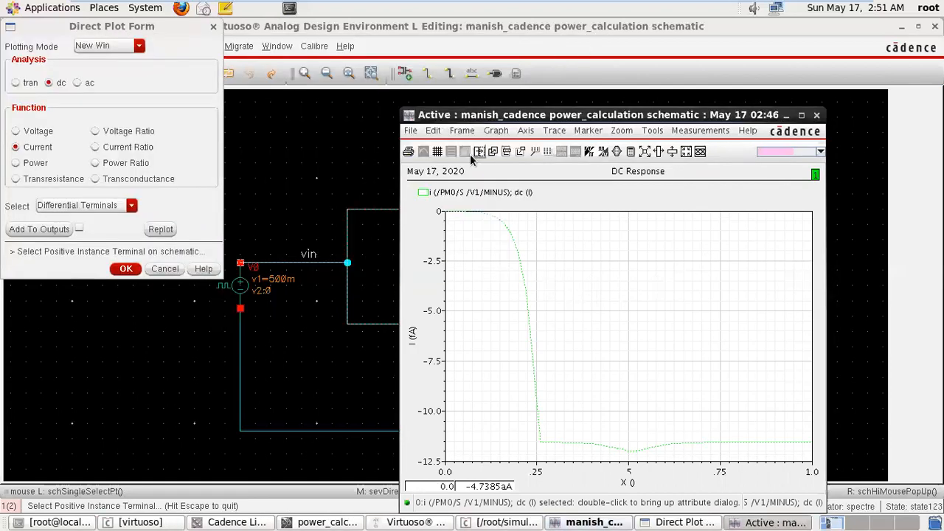
# Close the differential current plot, restore the original waveform window, and replot the current there in Append mode.
pyautogui.moveTo(178, 27); pyautogui.dragTo(269, 41)
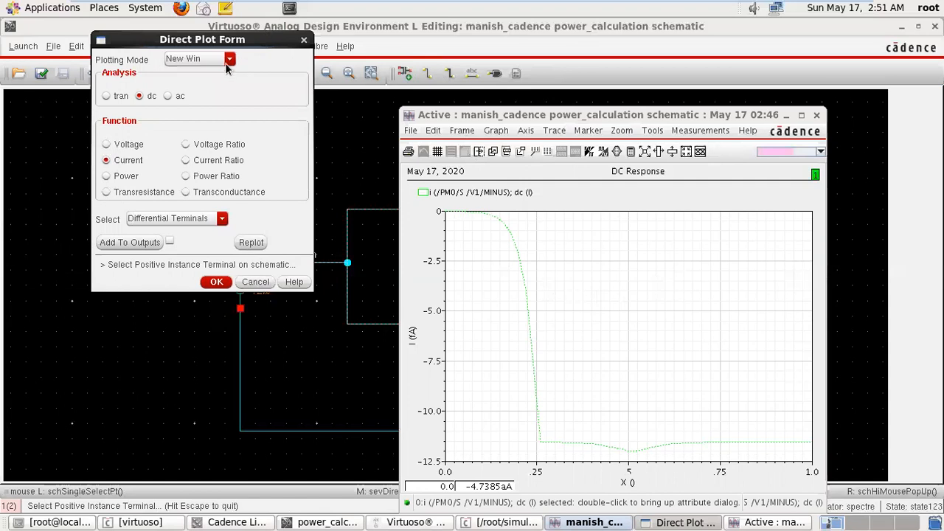
pyautogui.click(816, 116)
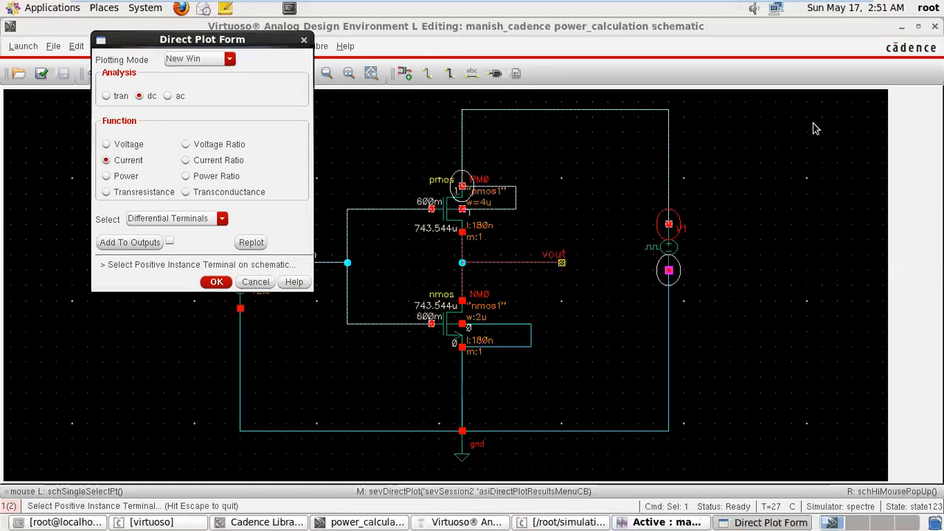
pyautogui.click(690, 522)
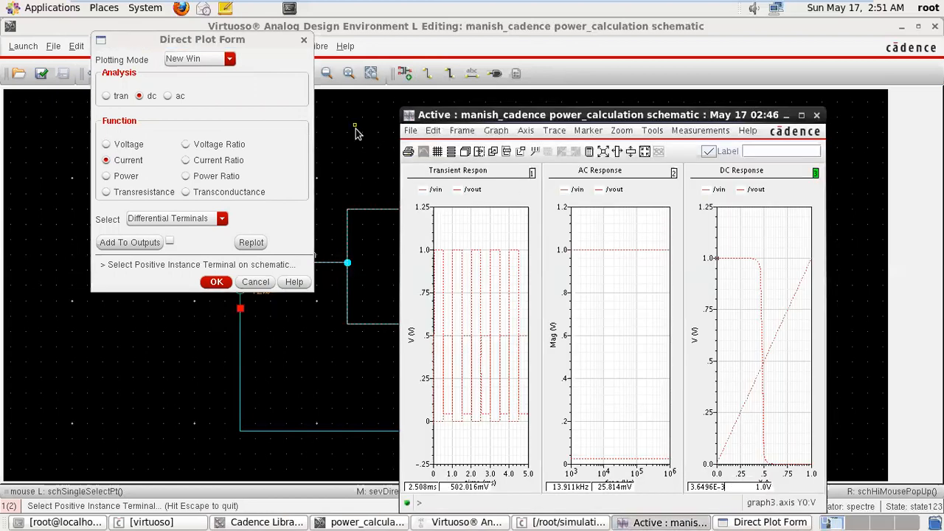
pyautogui.click(229, 59)
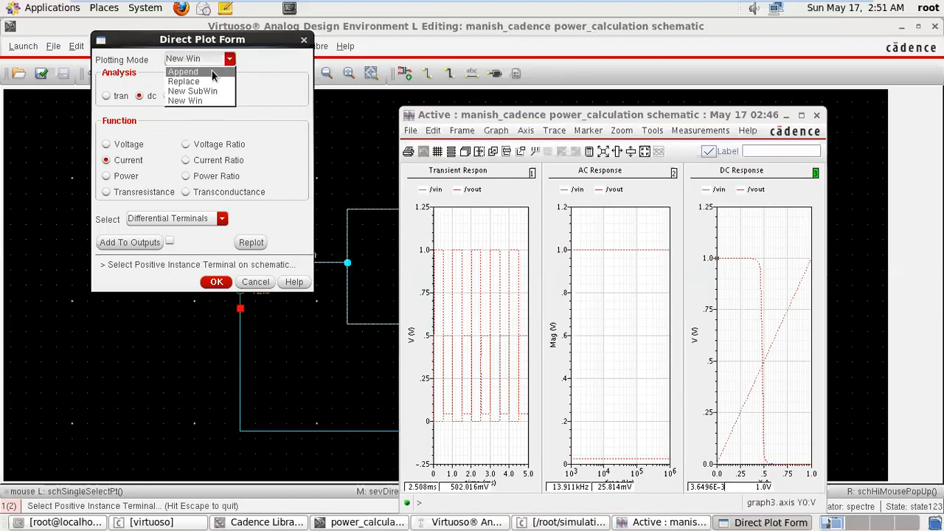
pyautogui.click(210, 72)
pyautogui.click(251, 242)
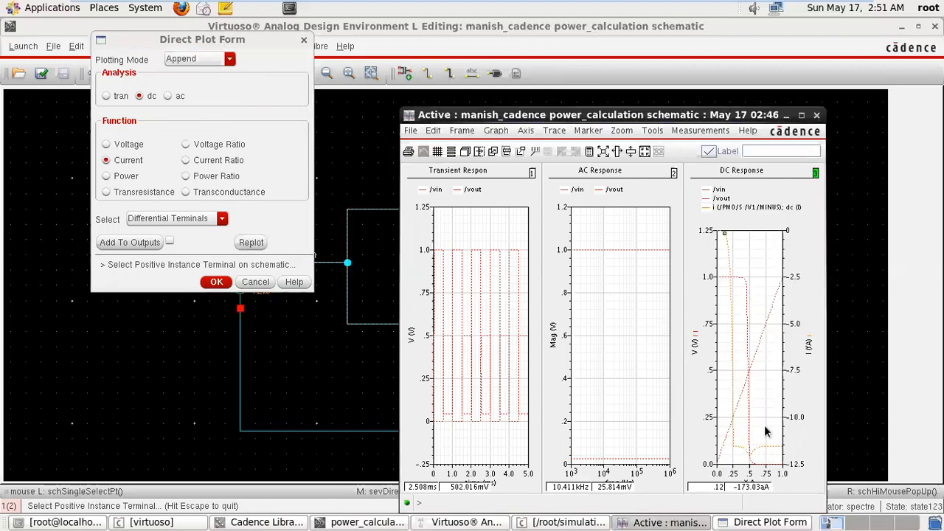
# Replot the differential terminal current in Replace mode, overwriting the traces in the DC response graph.
pyautogui.click(202, 60)
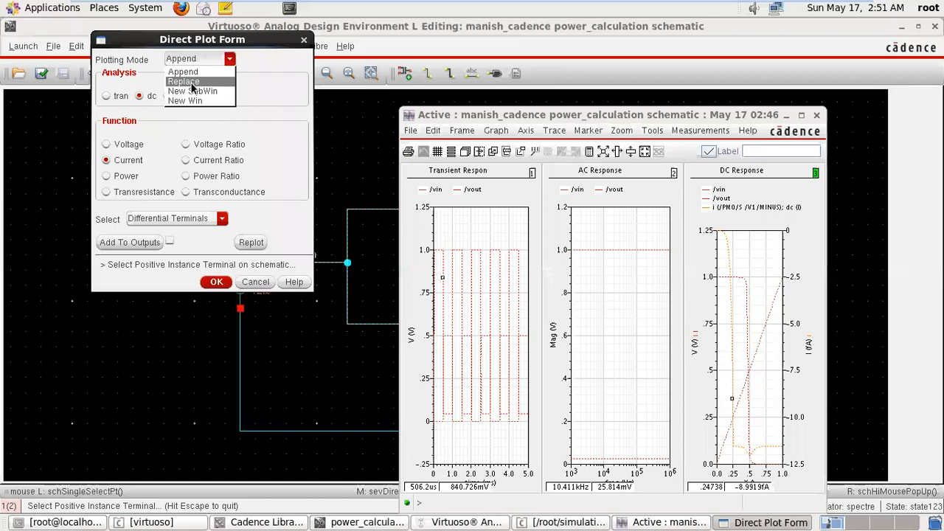
pyautogui.click(192, 83)
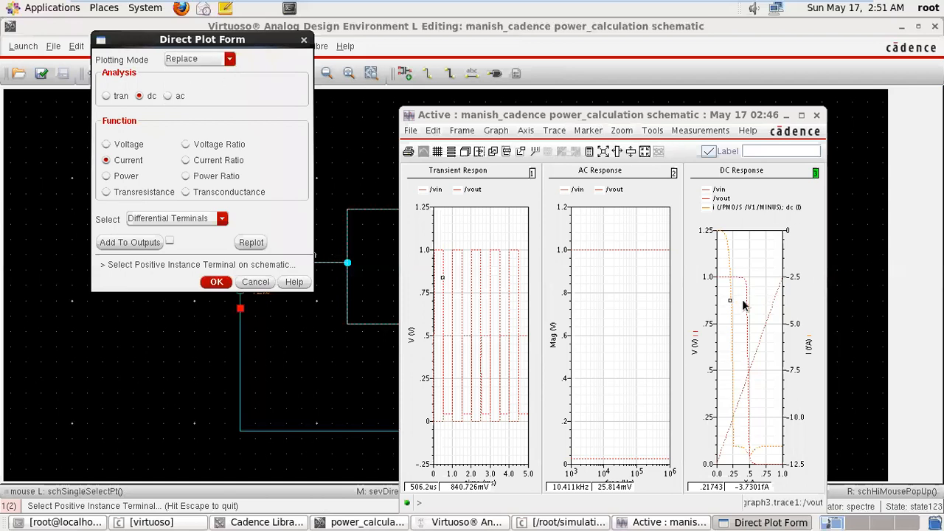
pyautogui.click(251, 243)
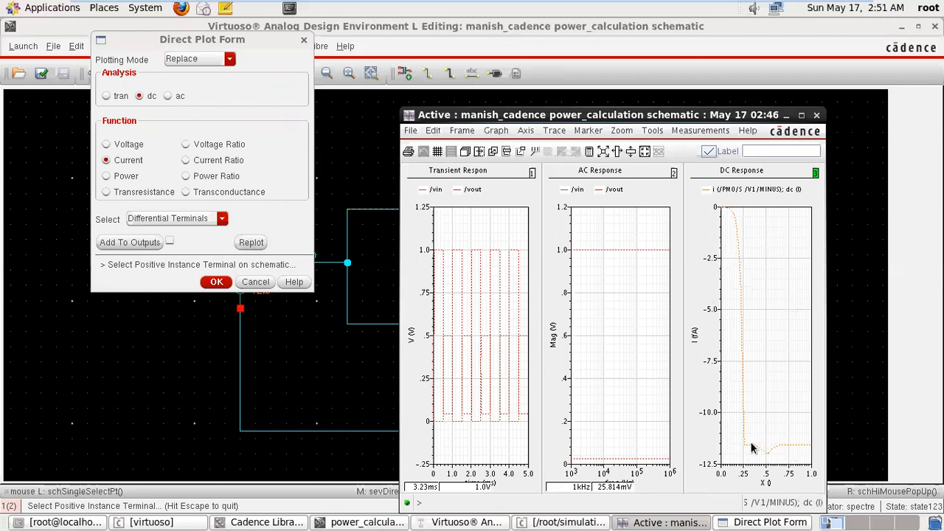
# Replot the differential terminal current in New SubWin mode and select the existing DC response graph 3.
pyautogui.click(211, 60)
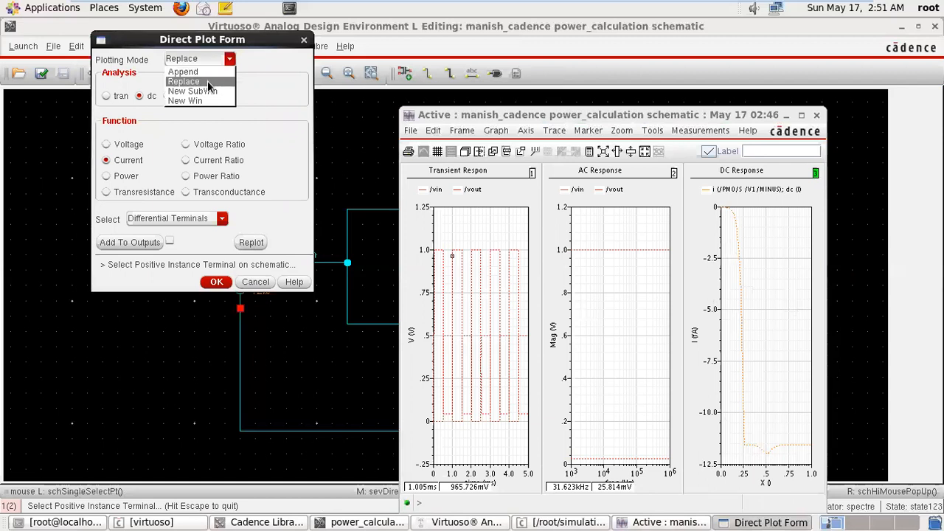
pyautogui.click(209, 93)
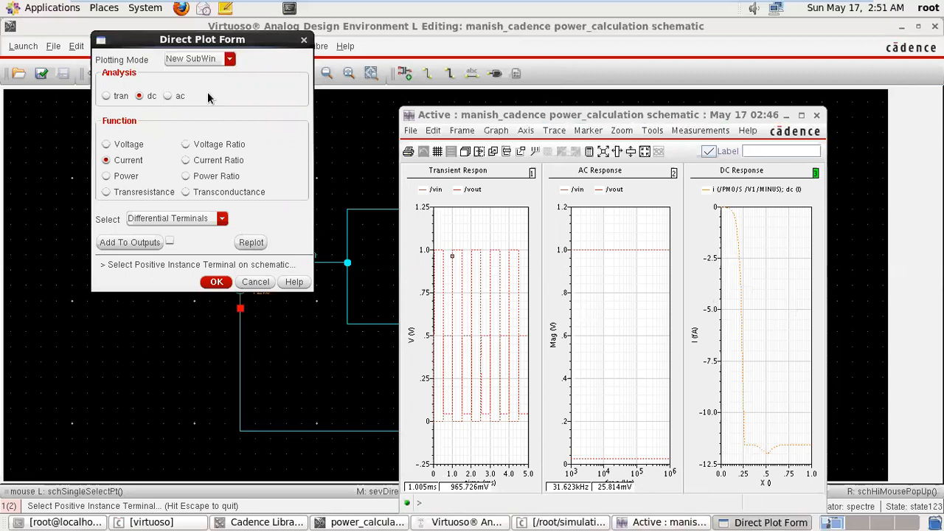
pyautogui.click(247, 244)
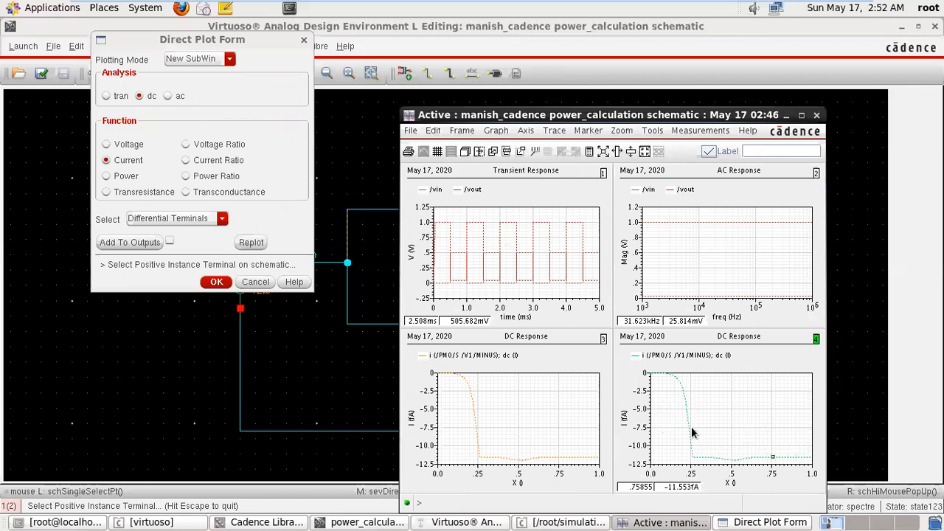
pyautogui.click(603, 378)
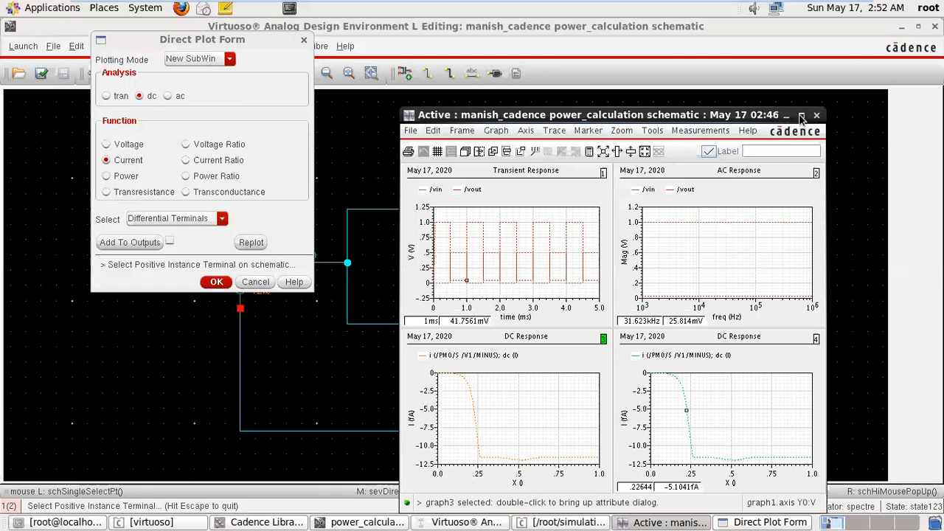
# Set the plotting mode to New Win and close the four-graph waveform window.
pyautogui.click(230, 59)
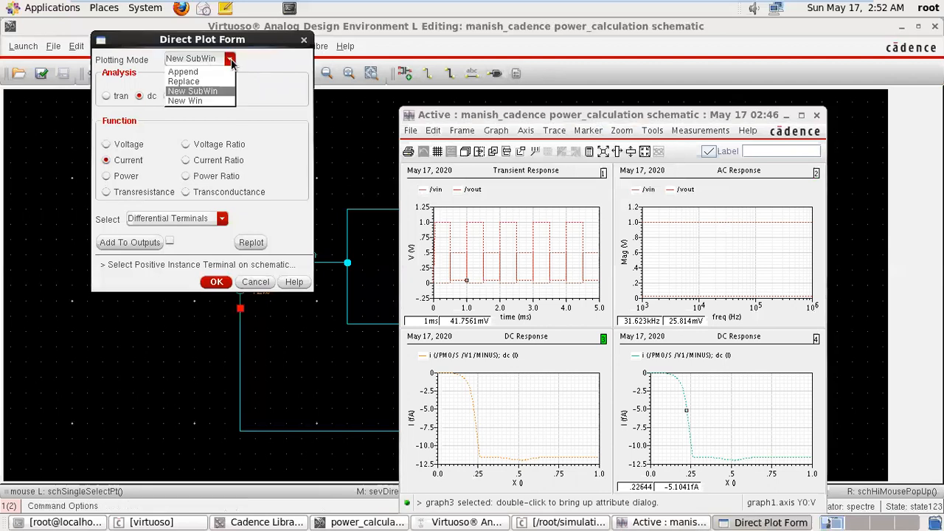
pyautogui.click(209, 102)
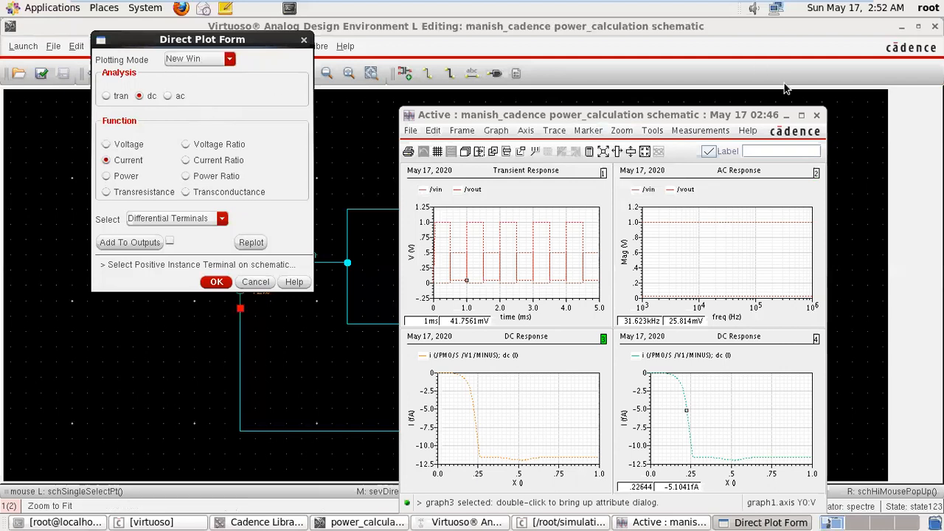
pyautogui.click(816, 118)
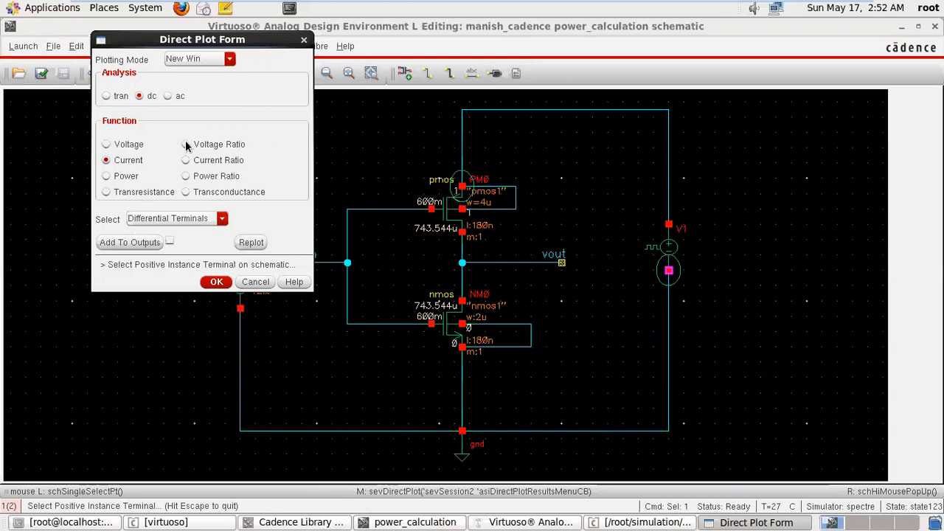
# Plot the DC Voltage Ratio with the supply net as numerator and the inverter's input net as denominator, and close the plot.
pyautogui.click(186, 144)
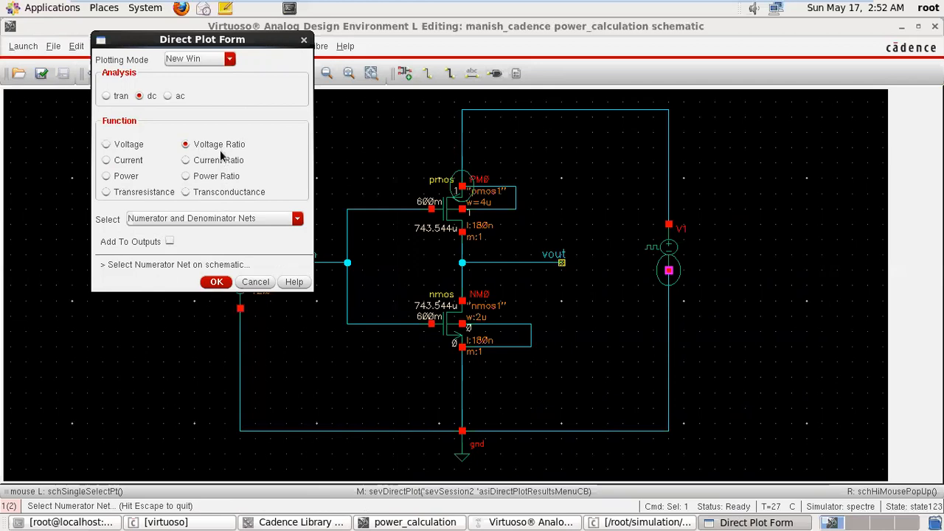
pyautogui.click(229, 220)
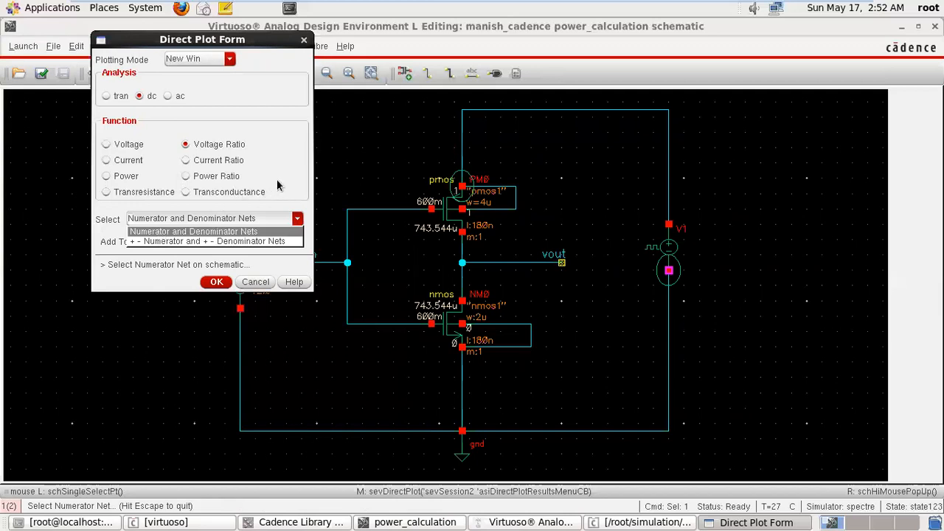
pyautogui.click(248, 118)
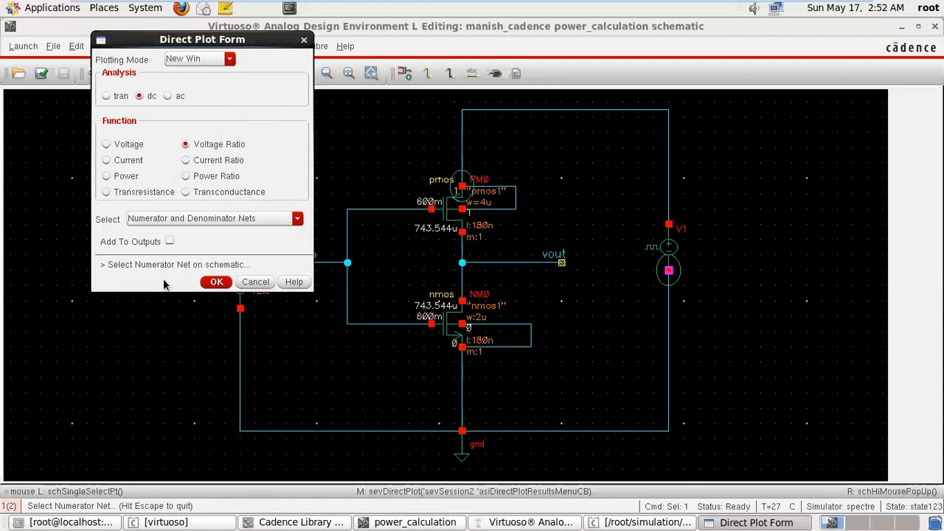
pyautogui.click(529, 110)
pyautogui.click(529, 112)
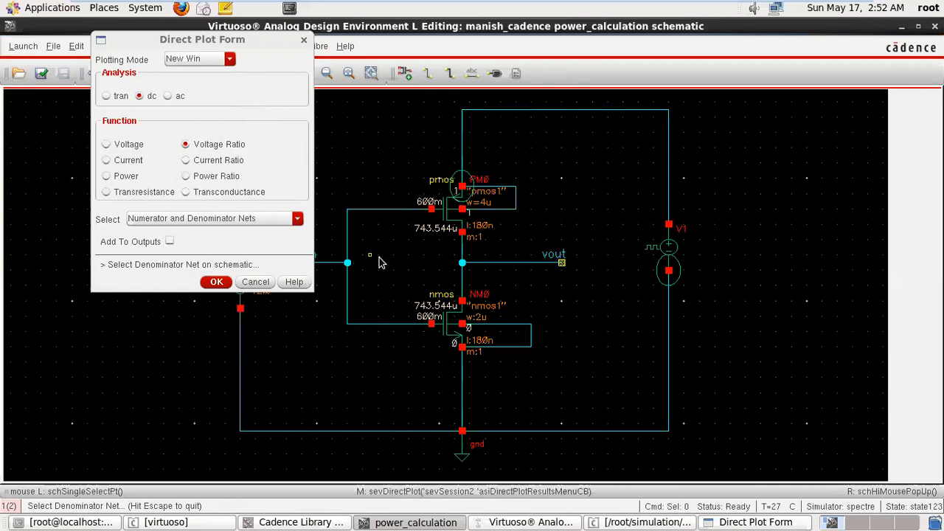
pyautogui.click(326, 263)
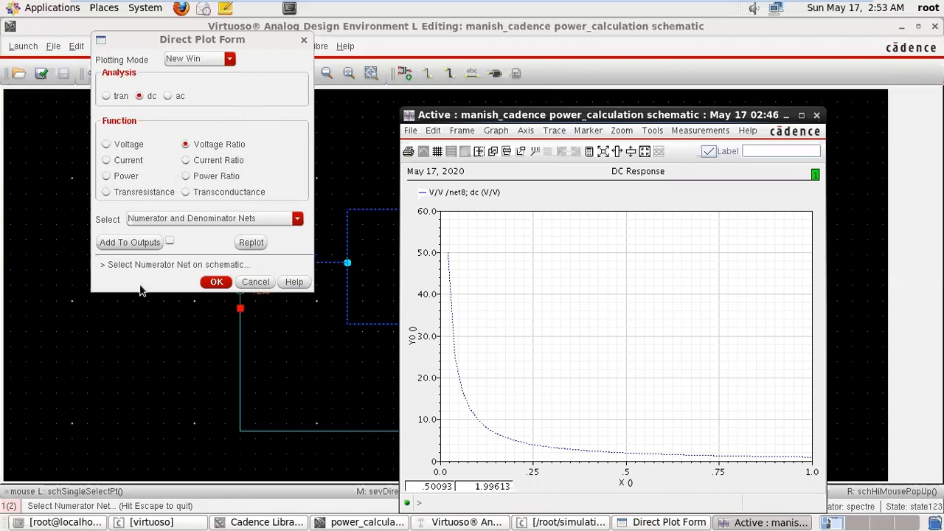
pyautogui.click(247, 220)
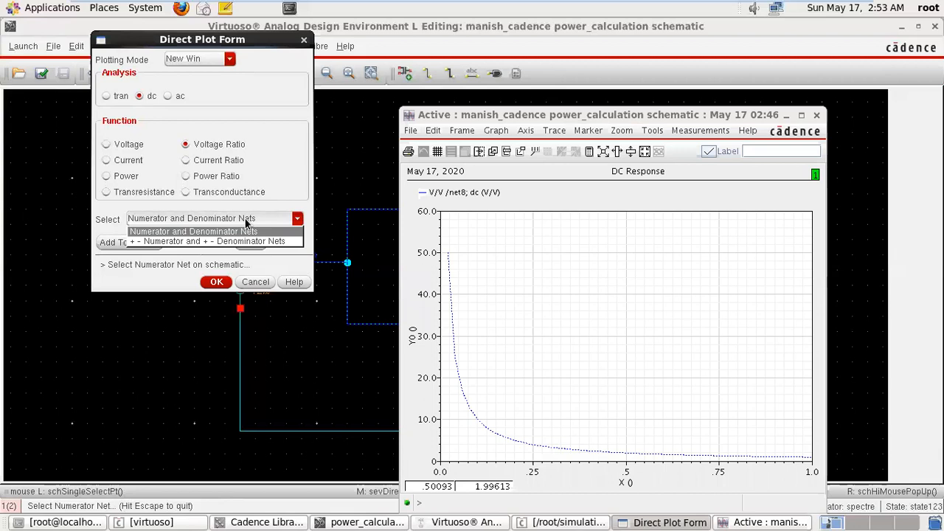
pyautogui.click(282, 186)
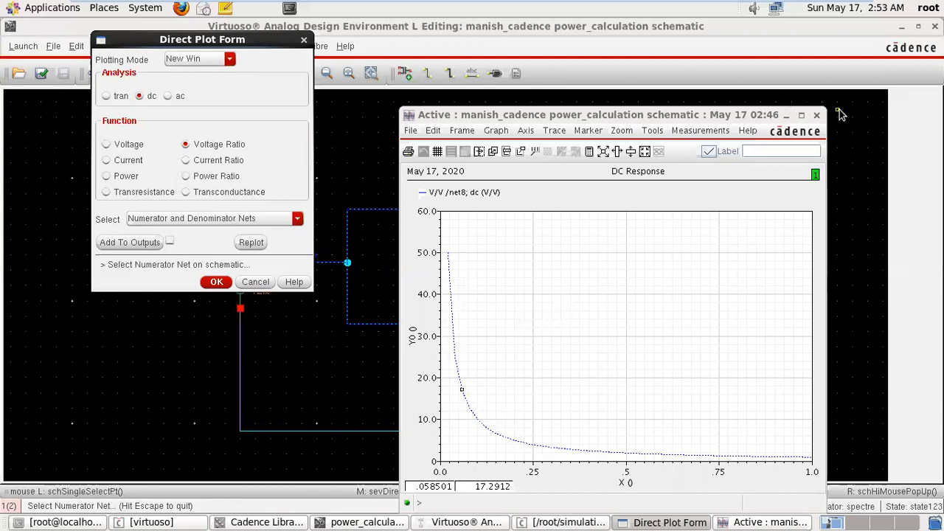
pyautogui.click(816, 118)
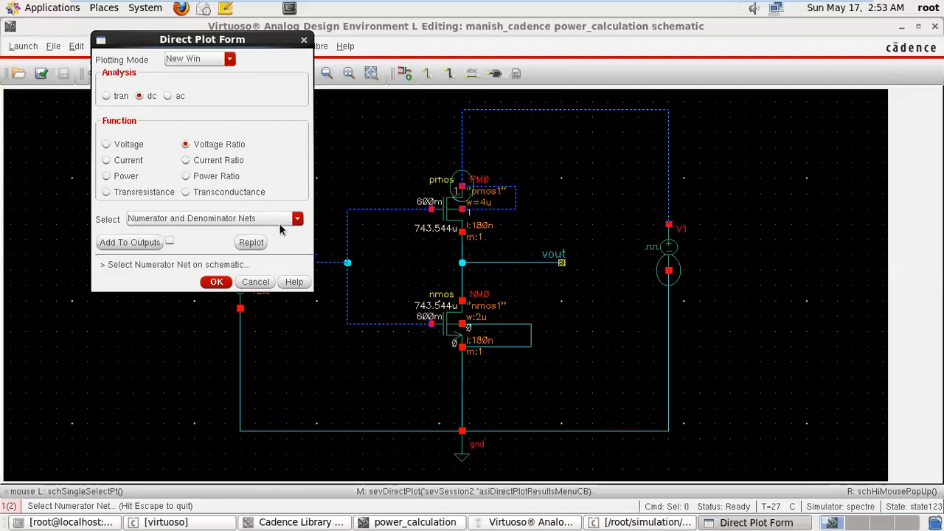
# Plot the + - Numerator and + - Denominator Nets voltage ratio, supply to ground over input to ground, and close the plot.
pyautogui.click(284, 222)
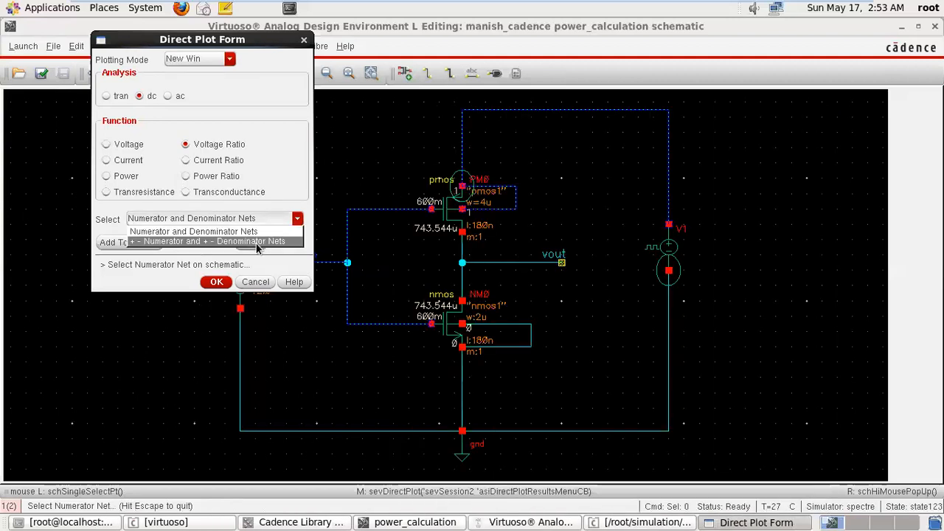
pyautogui.click(256, 242)
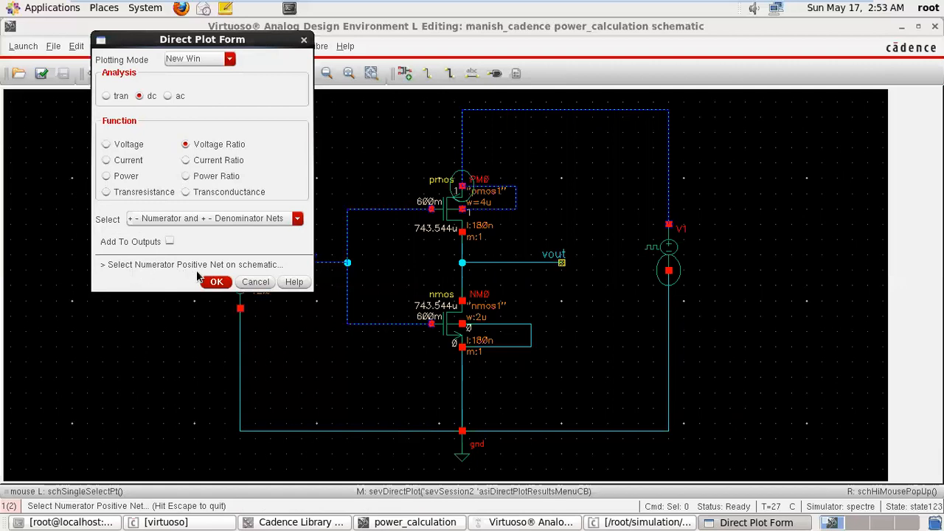
pyautogui.click(507, 116)
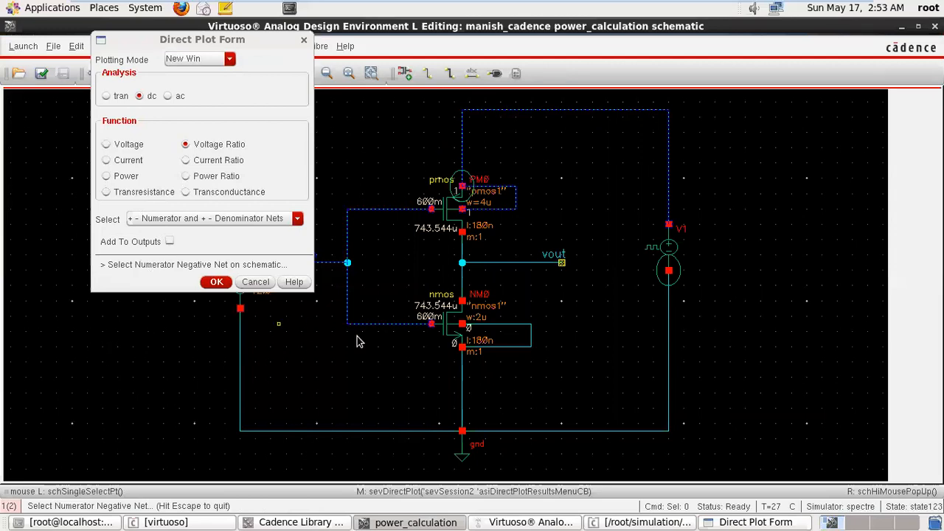
pyautogui.click(535, 436)
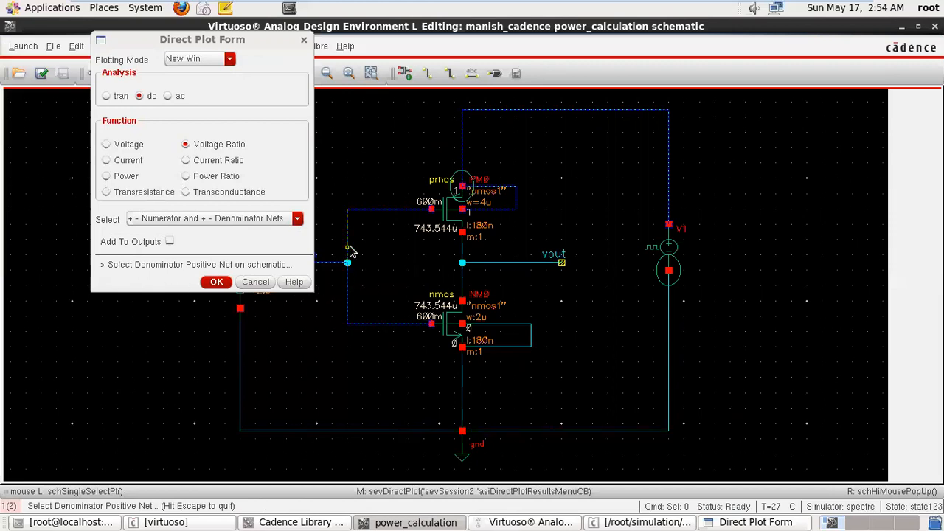
pyautogui.click(327, 265)
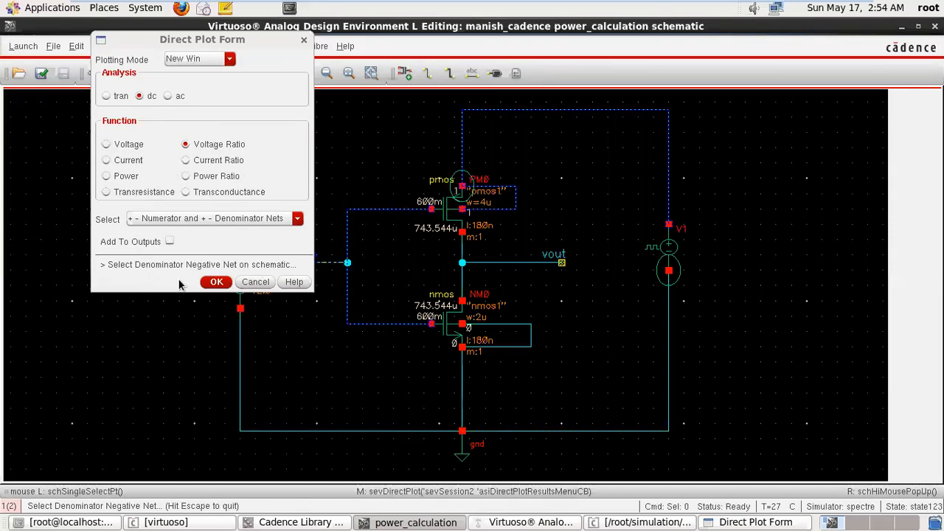
pyautogui.click(577, 431)
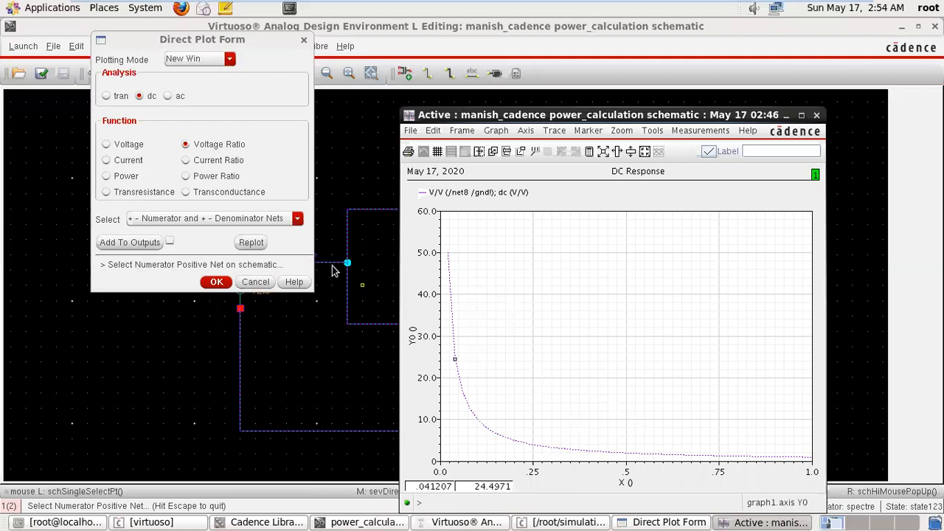
pyautogui.click(816, 115)
pyautogui.click(246, 219)
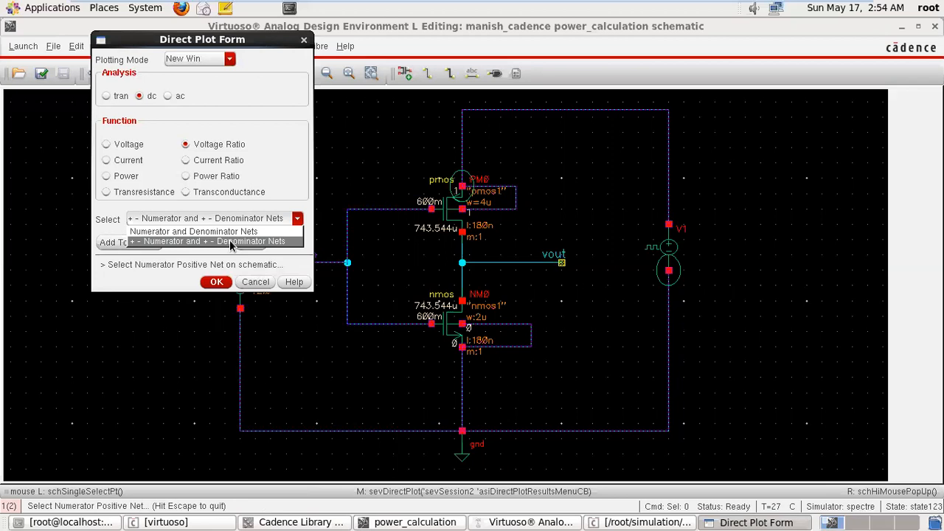
pyautogui.click(301, 187)
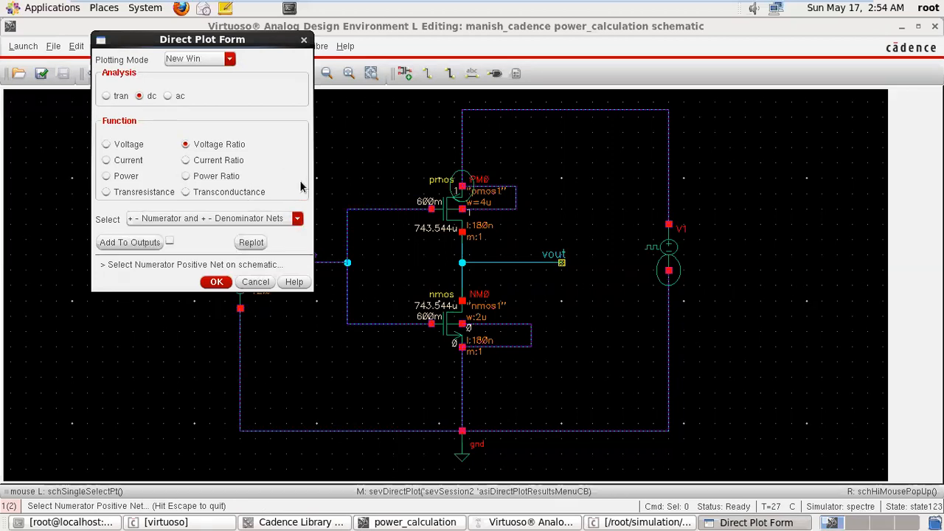
# Plot the DC Current Ratio with PM0's source terminal as numerator and NM0's source terminal as denominator.
pyautogui.click(186, 163)
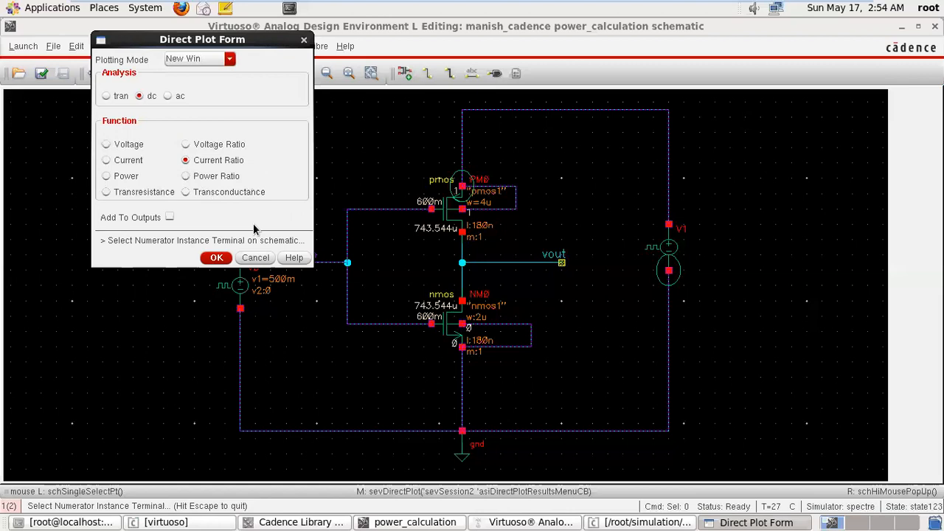
pyautogui.click(464, 188)
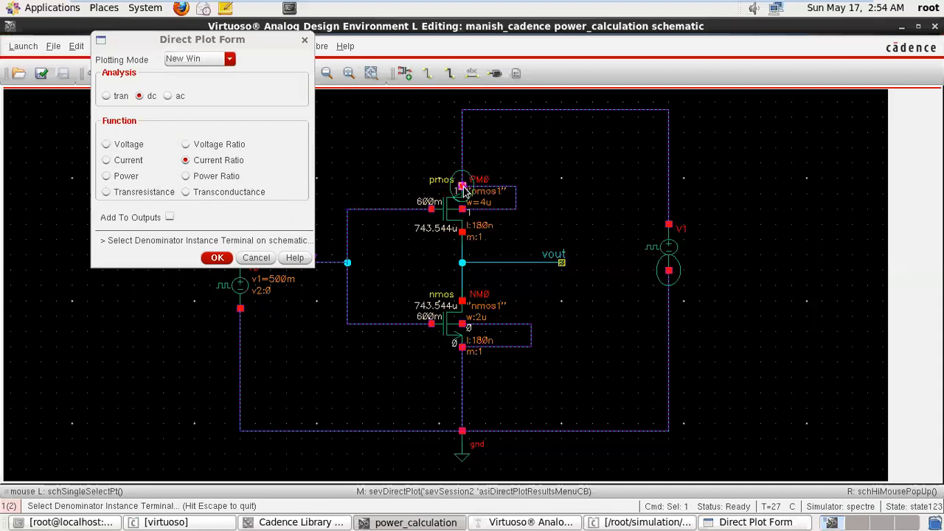
pyautogui.click(461, 348)
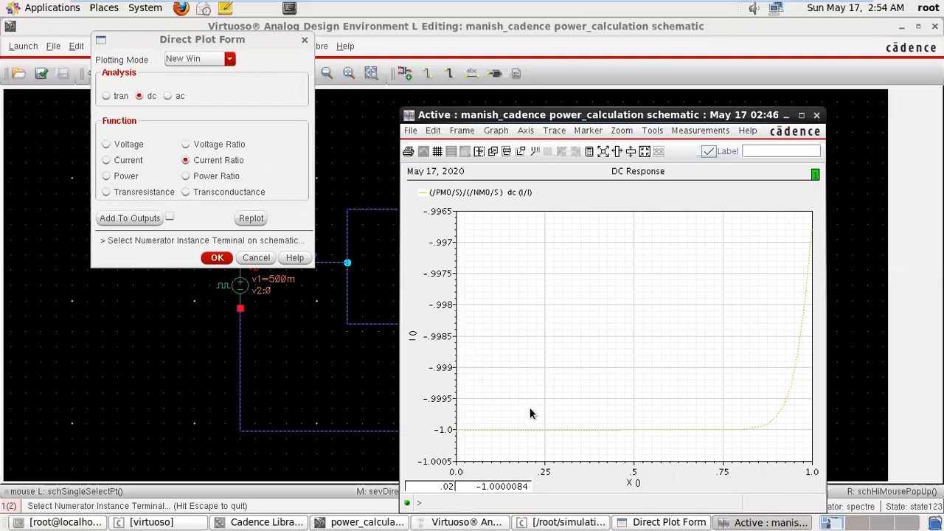
pyautogui.doubleClick(783, 401)
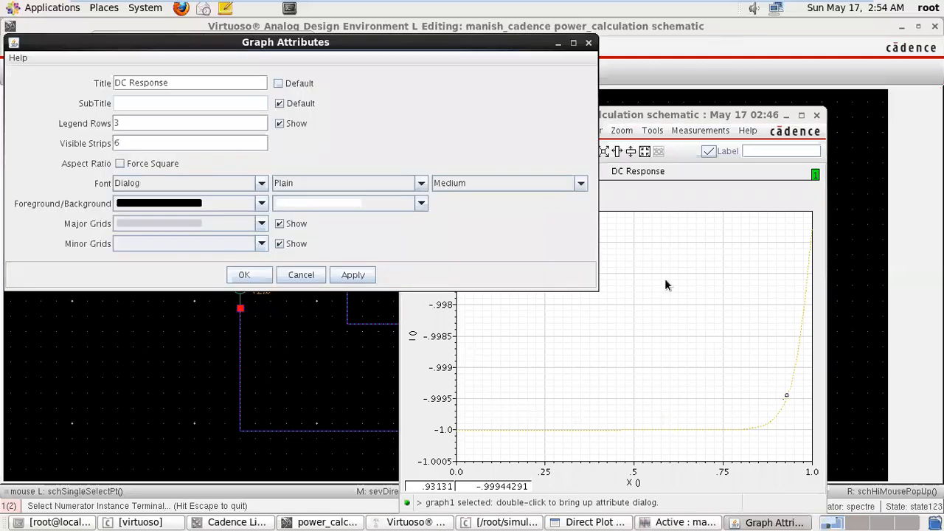
pyautogui.click(574, 185)
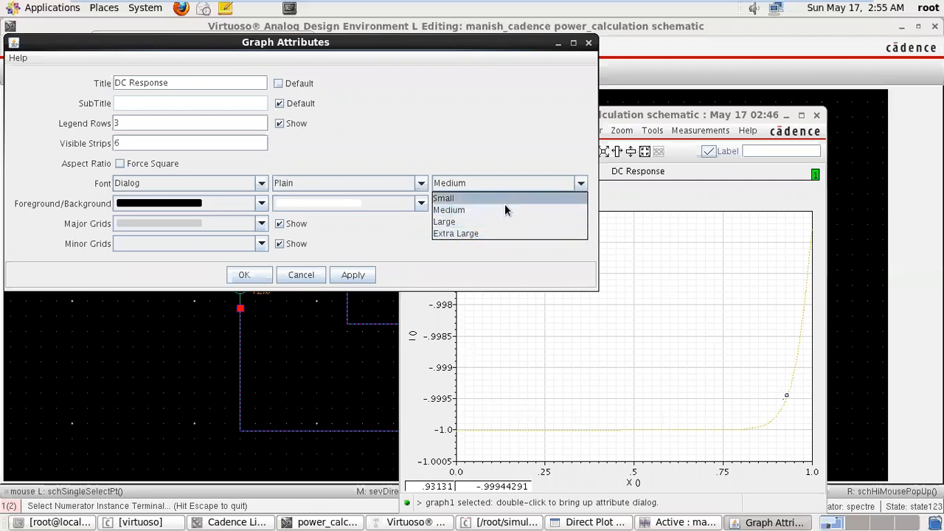
pyautogui.click(590, 47)
pyautogui.click(590, 48)
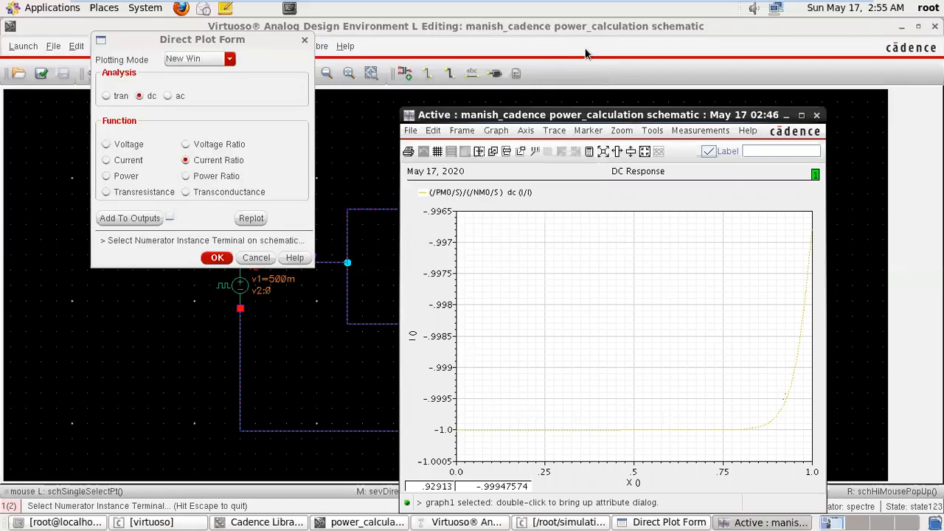
# Close the current ratio plot and plot the DC Power function with Total Power selected.
pyautogui.click(817, 115)
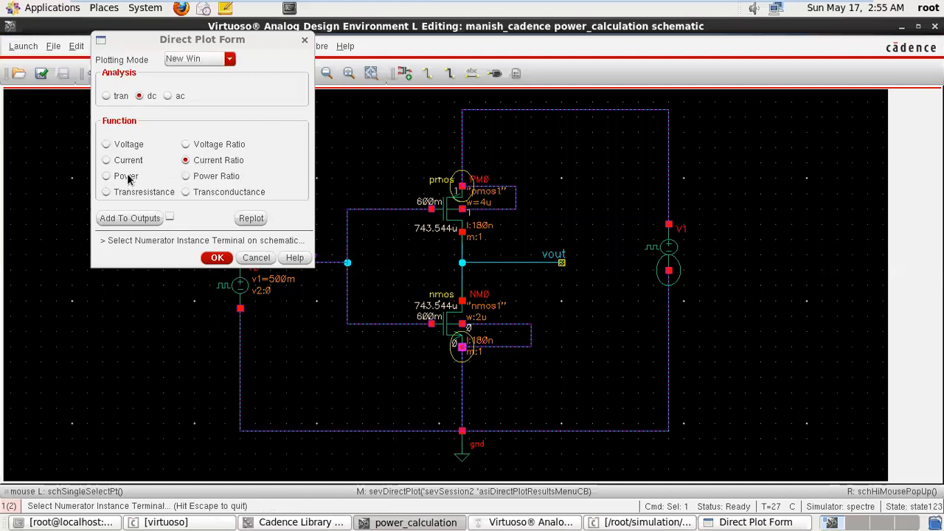
pyautogui.click(105, 176)
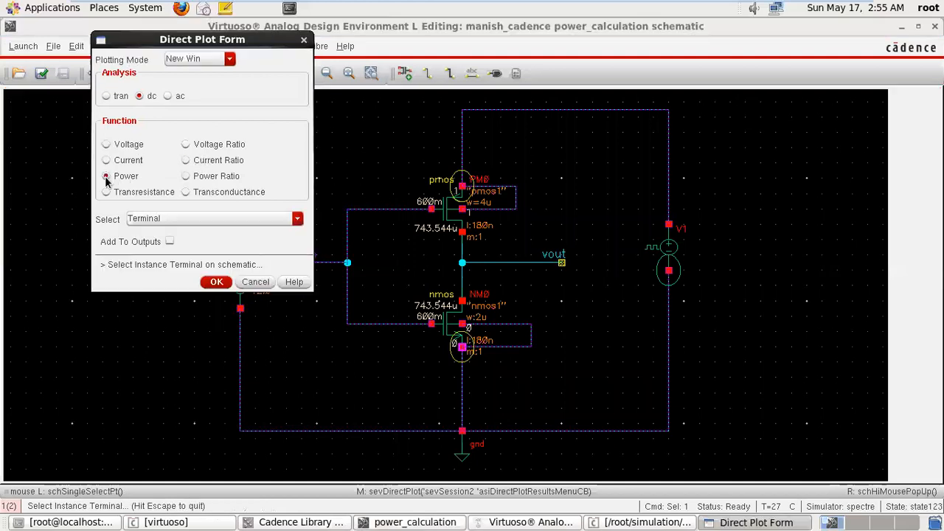
pyautogui.click(250, 221)
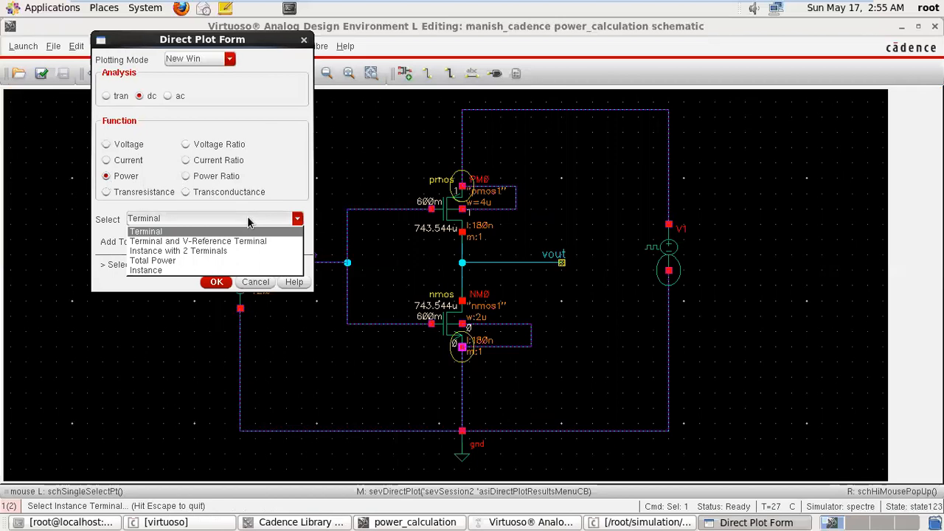
pyautogui.click(218, 262)
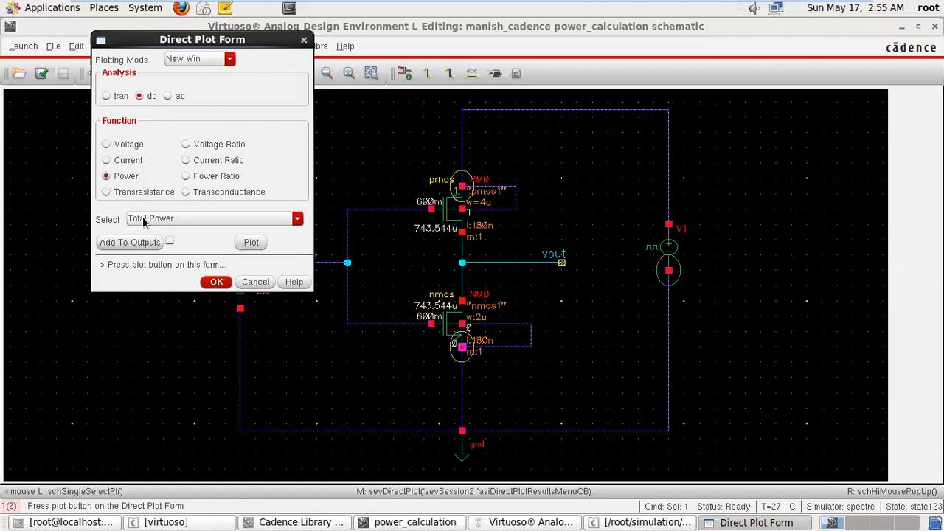
pyautogui.click(254, 245)
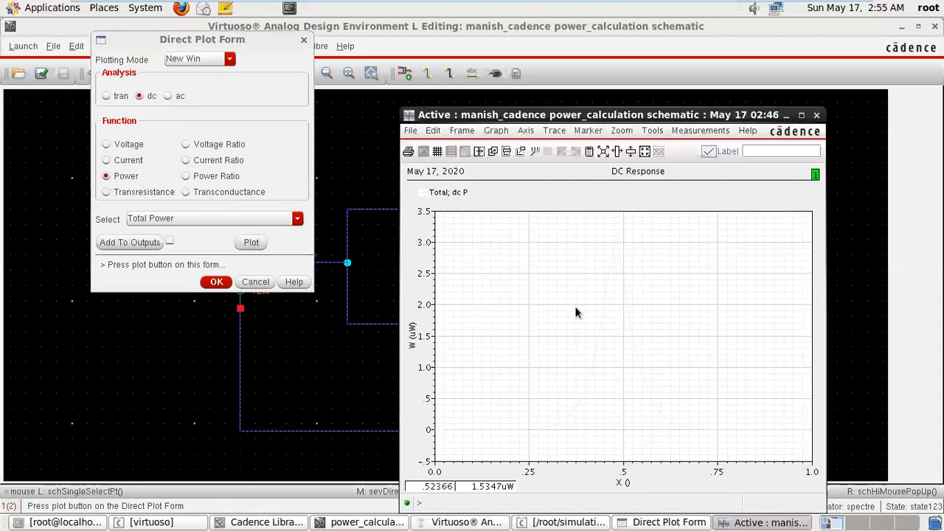
pyautogui.doubleClick(596, 327)
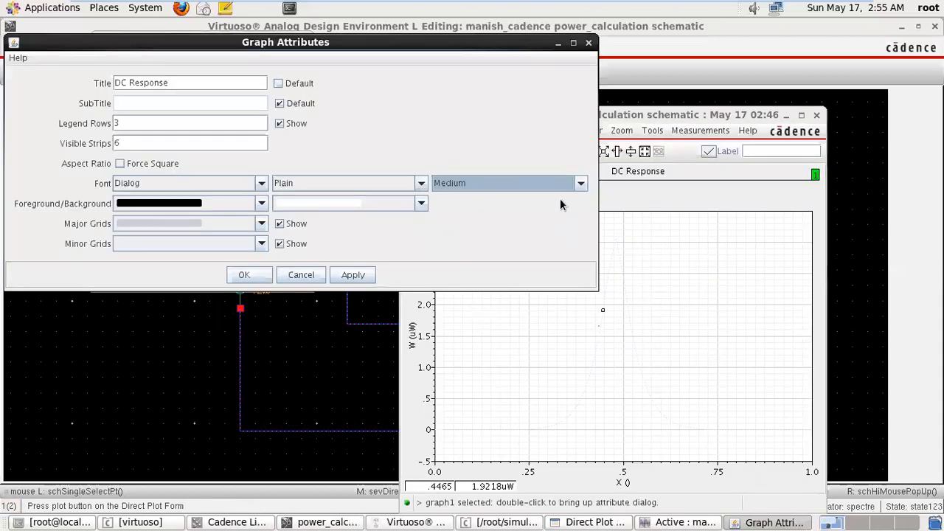
pyautogui.click(559, 183)
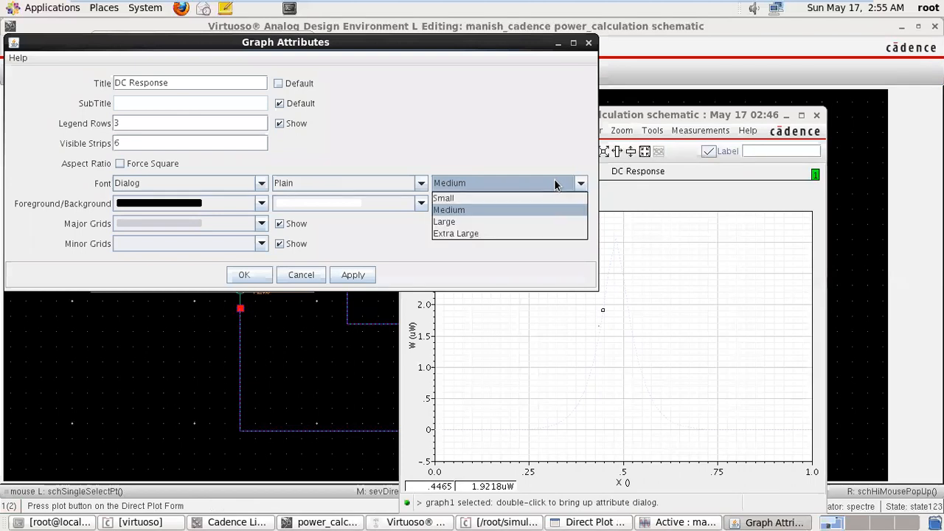
pyautogui.click(589, 42)
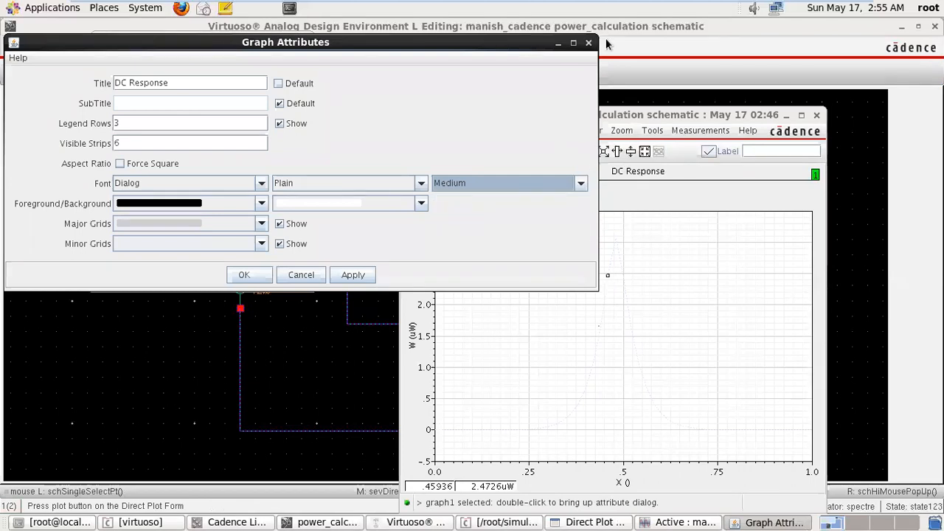
pyautogui.click(588, 42)
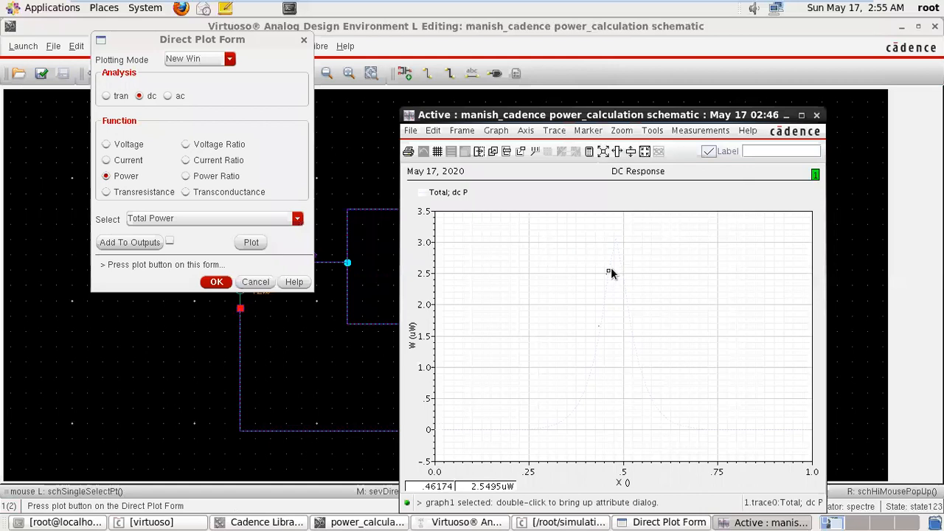
# Format the total power trace as a Bold line with a black foreground colour.
pyautogui.doubleClick(611, 269)
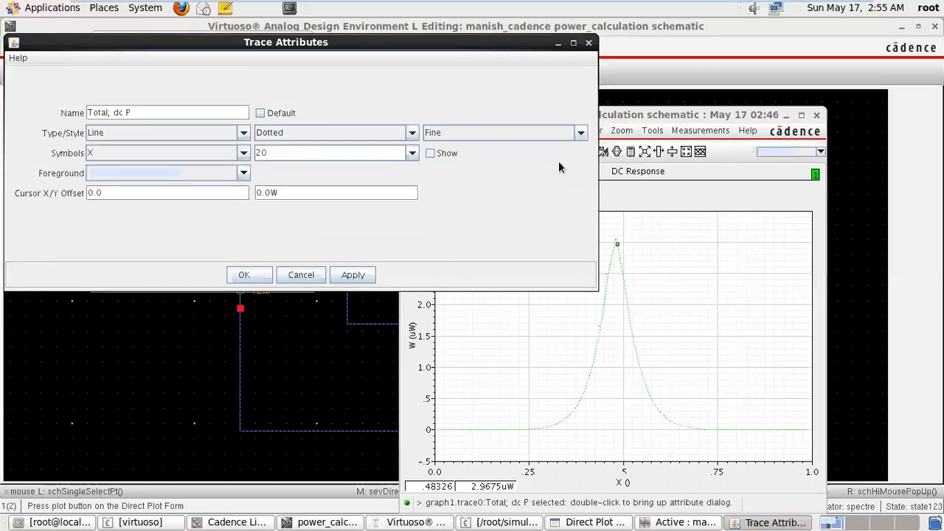
pyautogui.click(552, 135)
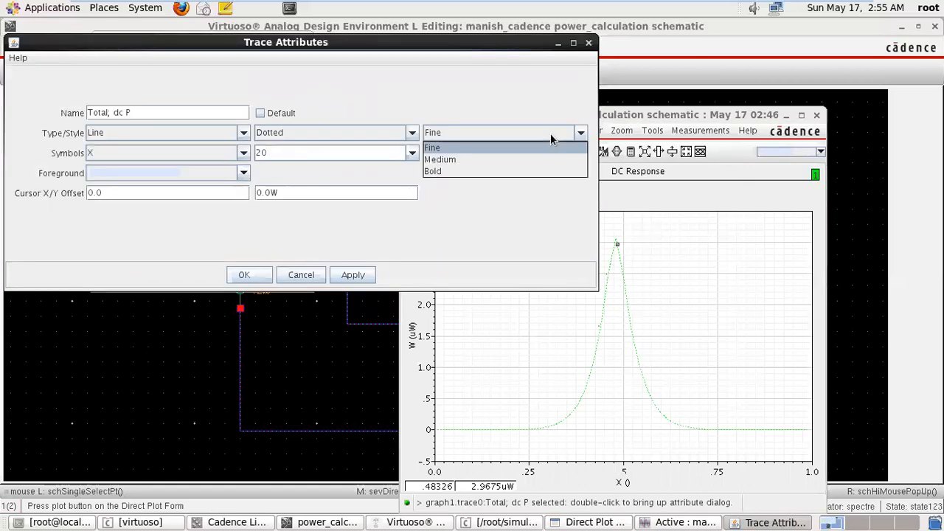
pyautogui.click(514, 171)
pyautogui.click(243, 172)
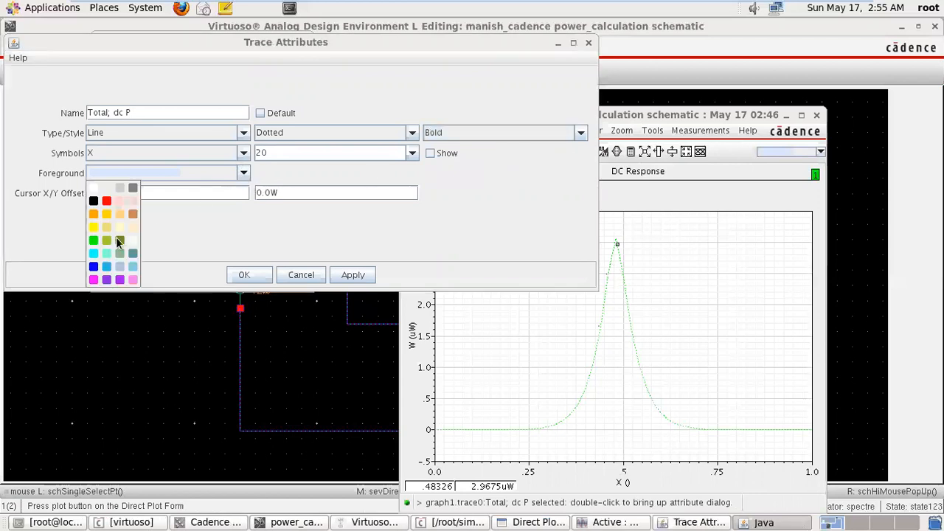
pyautogui.click(93, 201)
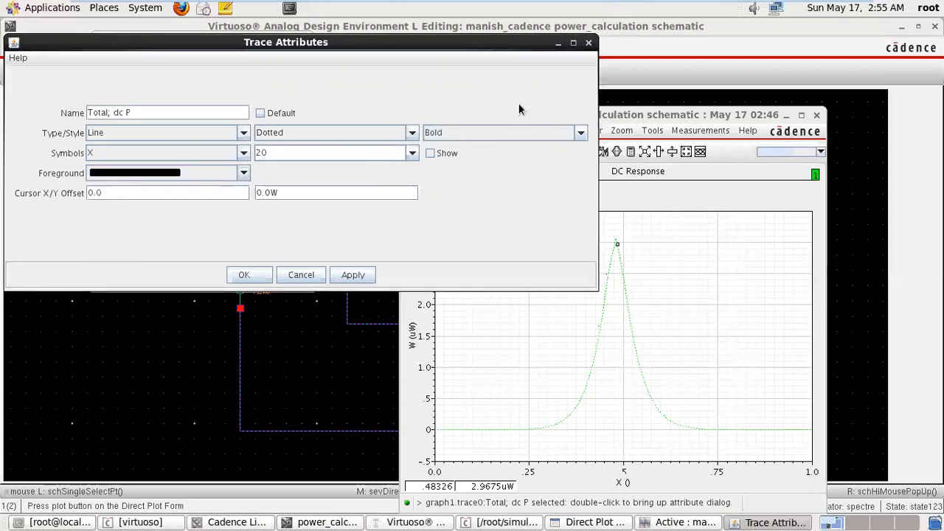
pyautogui.click(352, 274)
pyautogui.click(244, 275)
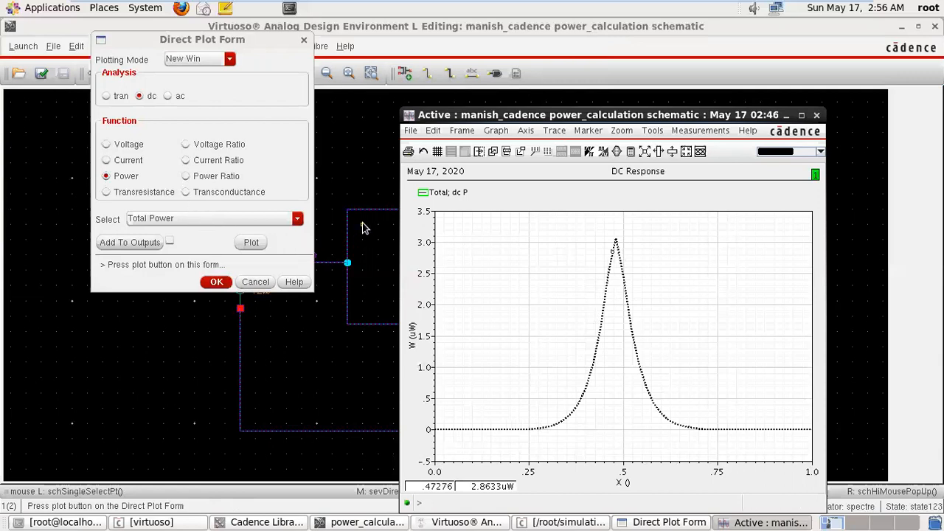
# Close the total power plot and plot the Terminal power of V1's PLUS terminal and PM0's source terminal in turn, closing each plot.
pyautogui.click(231, 214)
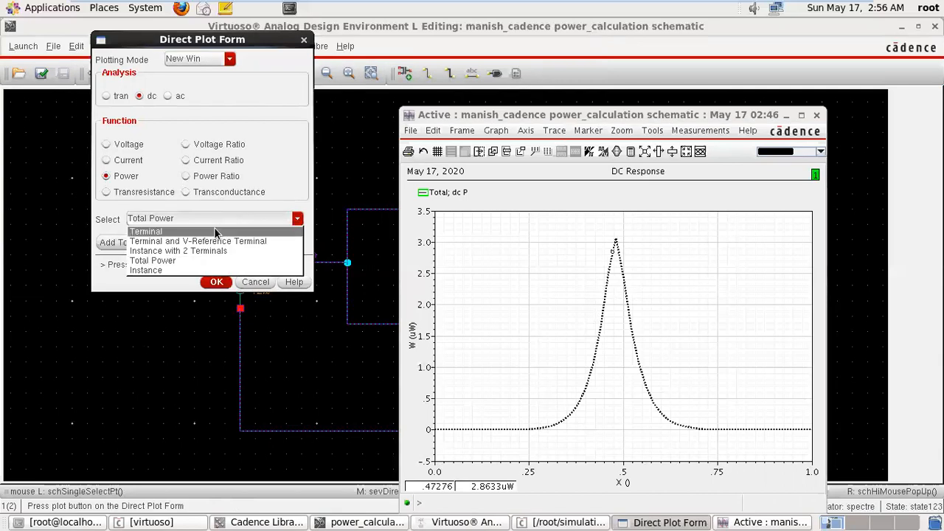
pyautogui.click(211, 231)
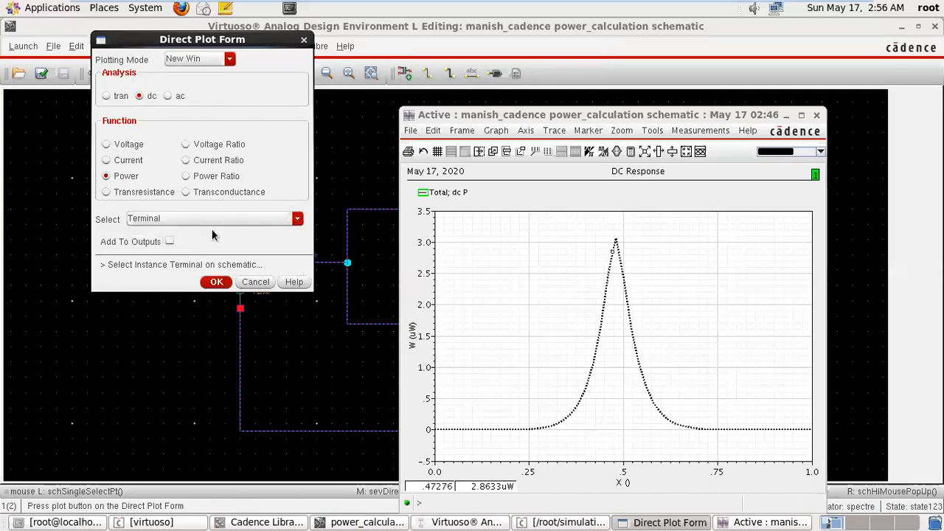
pyautogui.click(815, 118)
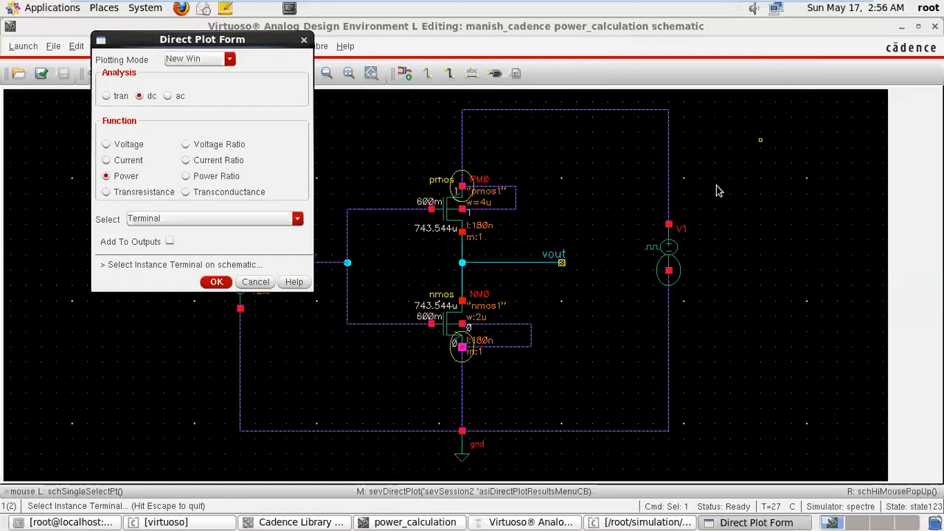
pyautogui.click(669, 229)
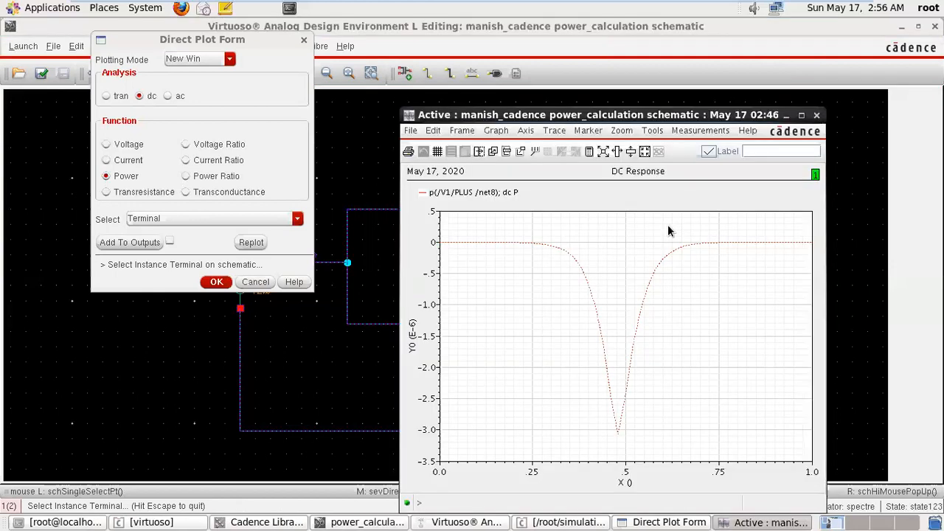
pyautogui.moveTo(738, 114); pyautogui.dragTo(428, 74)
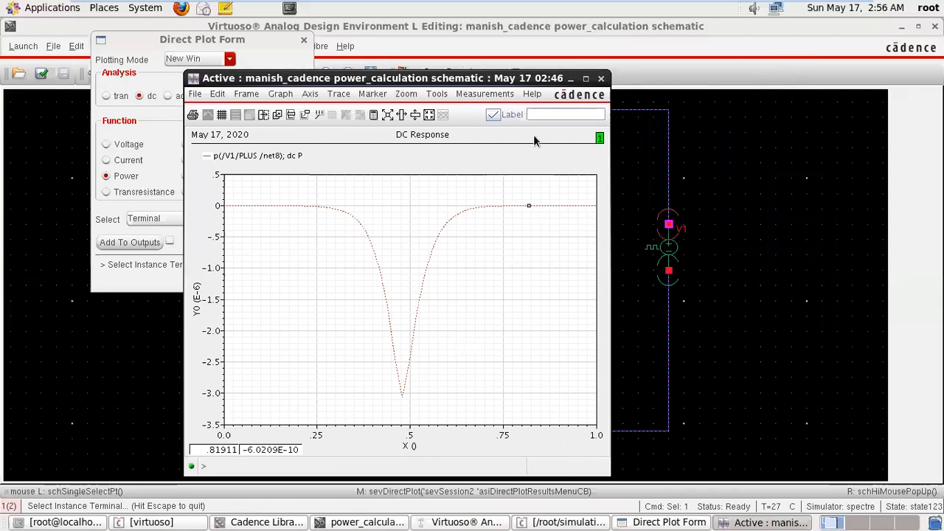
pyautogui.click(601, 79)
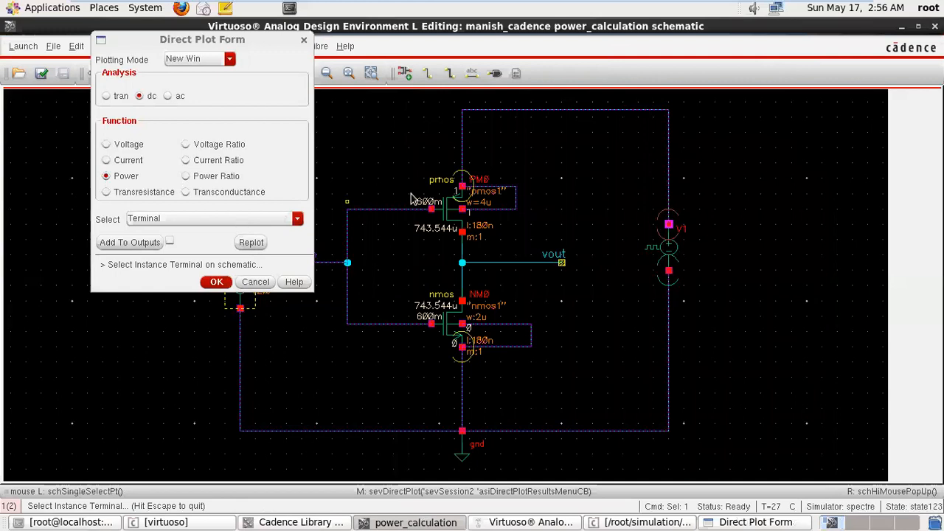
pyautogui.click(462, 189)
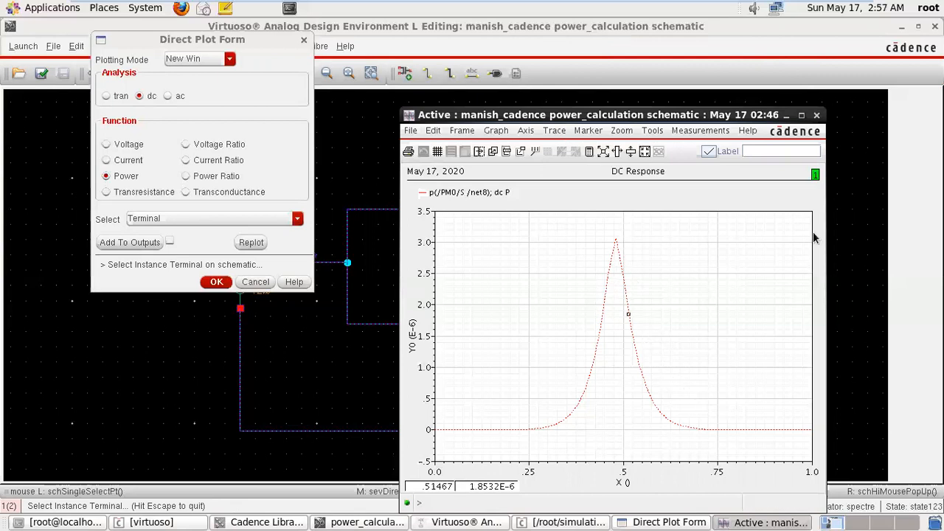
pyautogui.click(817, 115)
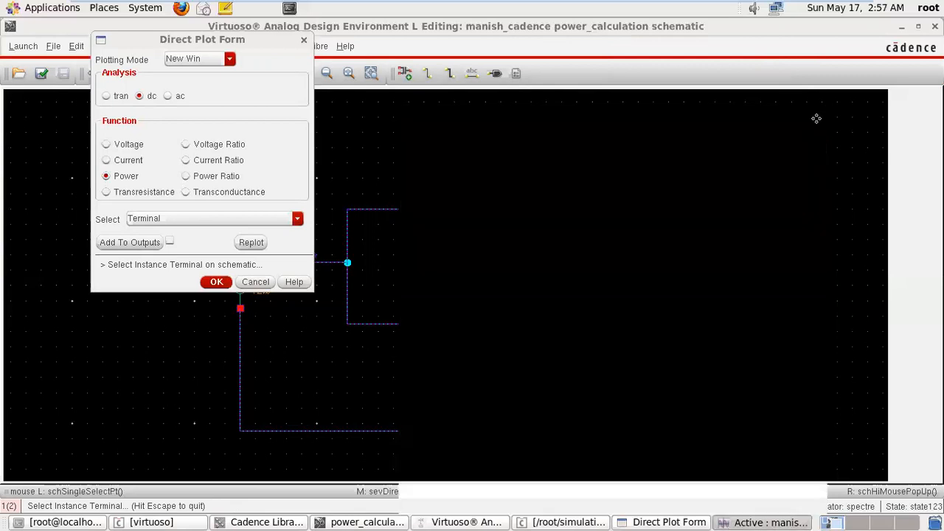
# Plot the Terminal and V-Reference Terminal power with V1's PLUS terminal as positive and the gnd terminal as negative, and close the plot.
pyautogui.click(297, 220)
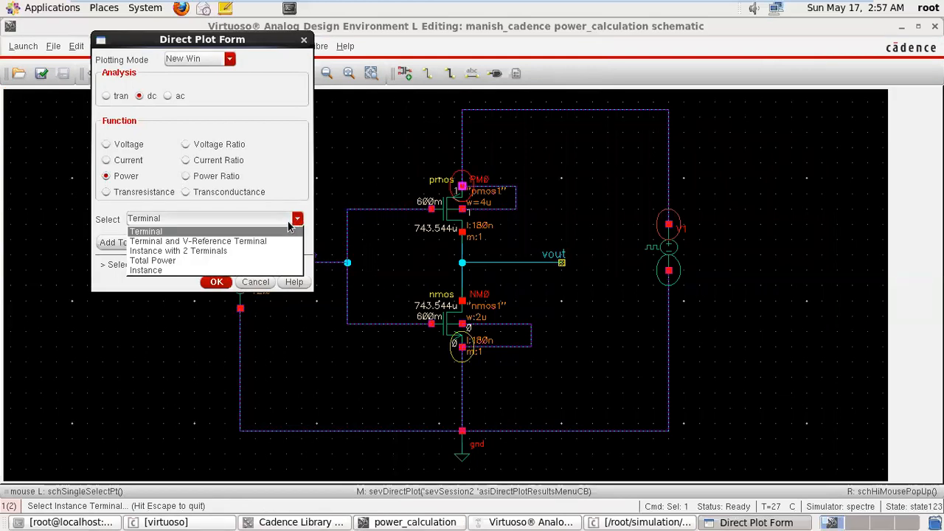
pyautogui.click(249, 241)
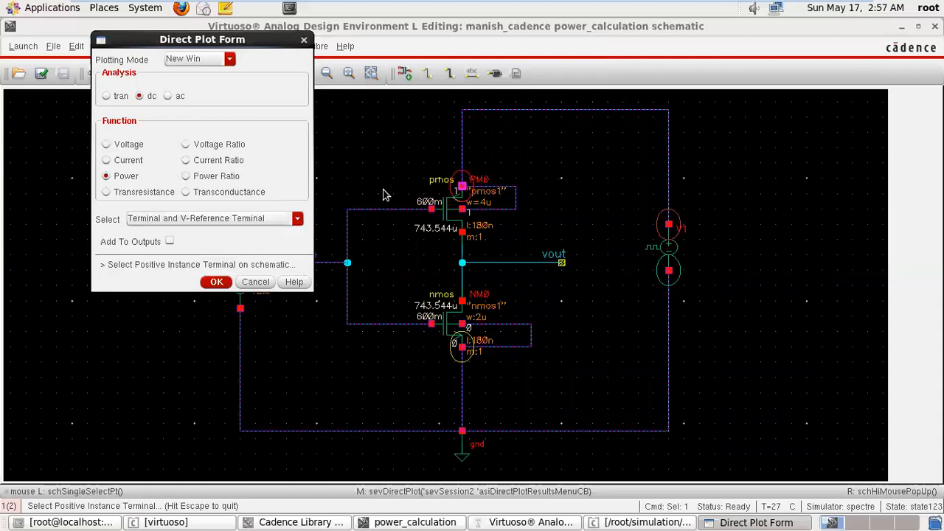
pyautogui.click(463, 186)
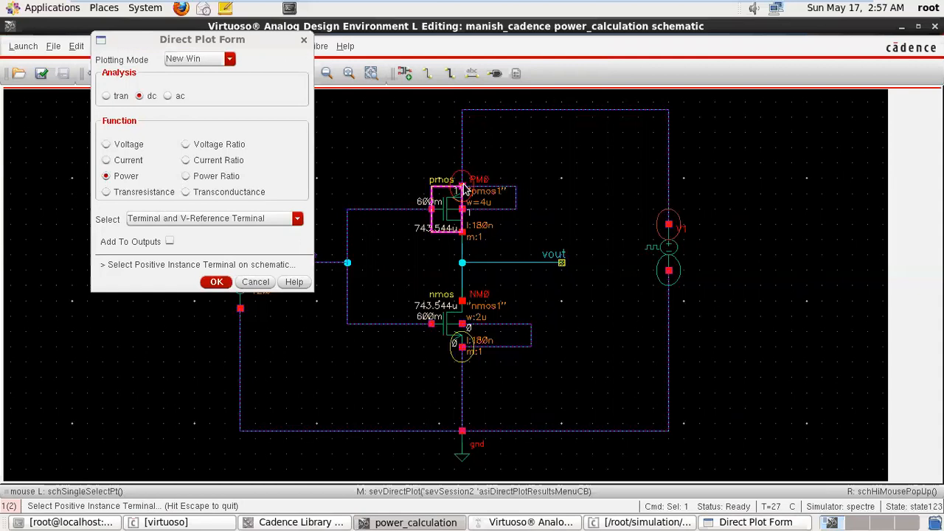
pyautogui.click(668, 225)
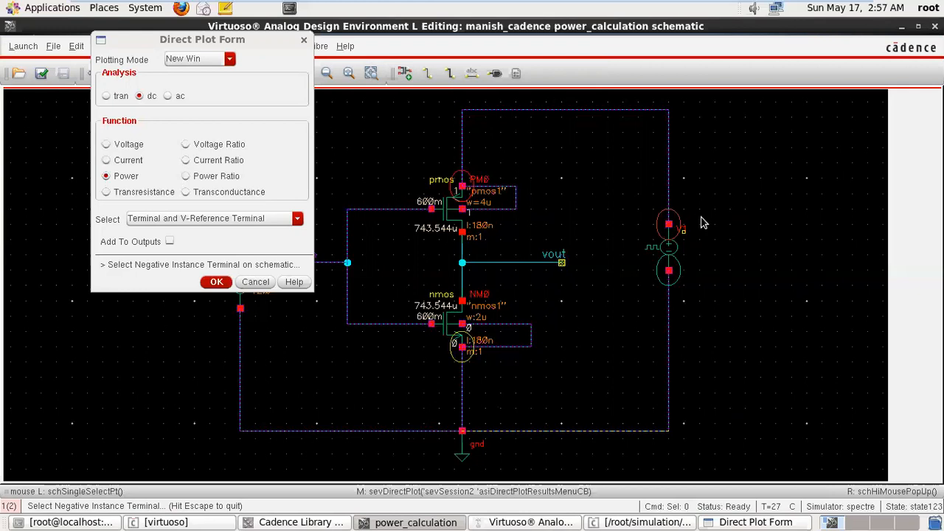
pyautogui.click(461, 433)
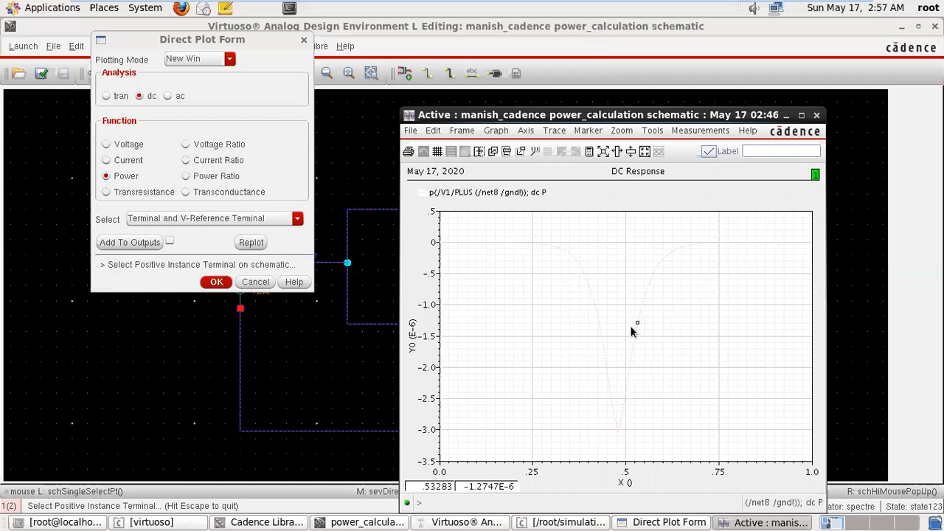
pyautogui.click(817, 117)
# Plot the Instance power of PM0 and NM0 in turn, closing each plot, and try the same for the V1 source.
pyautogui.click(264, 222)
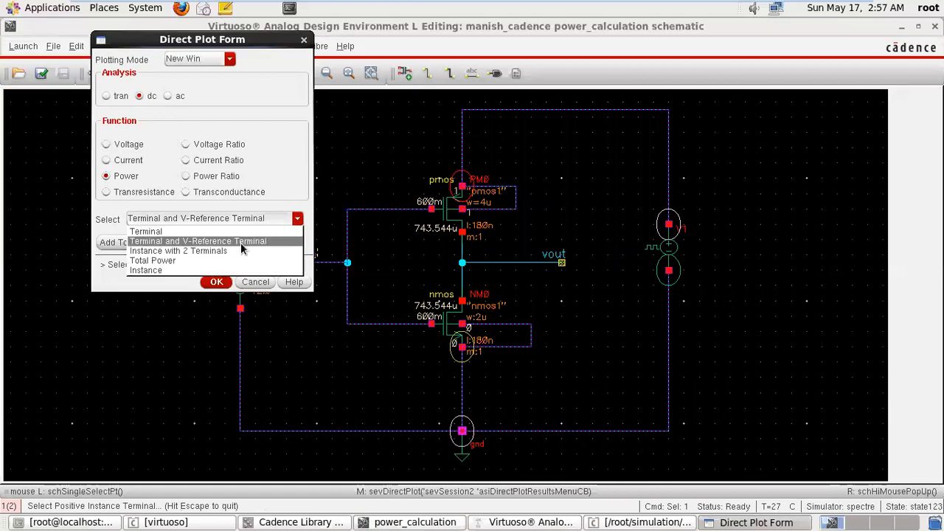
pyautogui.click(174, 270)
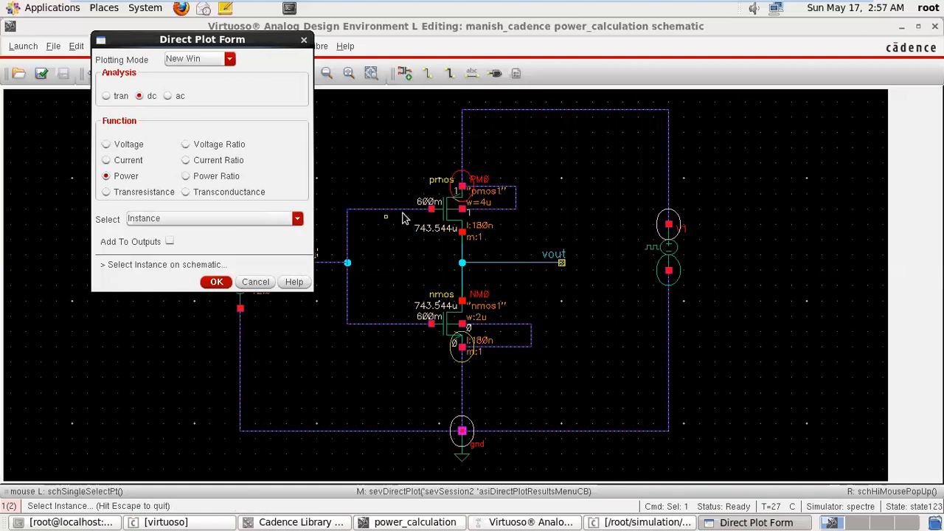
pyautogui.click(454, 216)
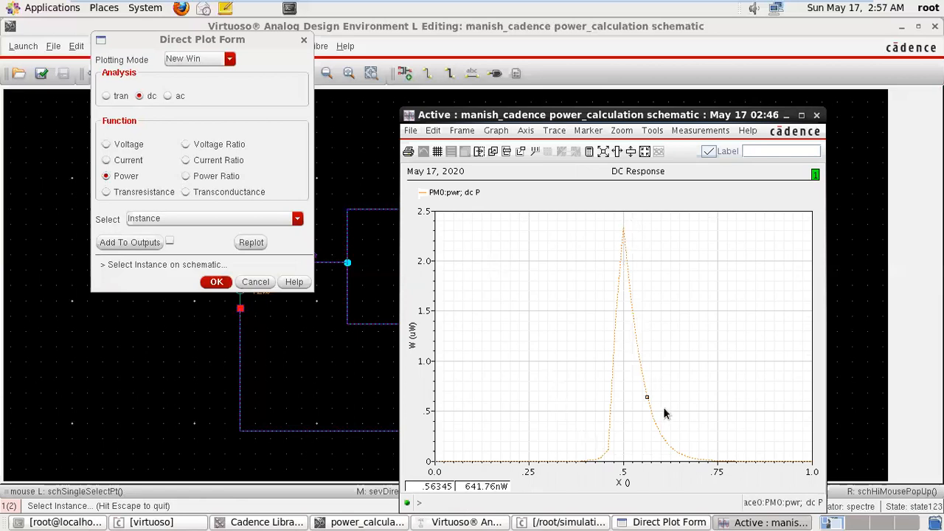
pyautogui.click(816, 116)
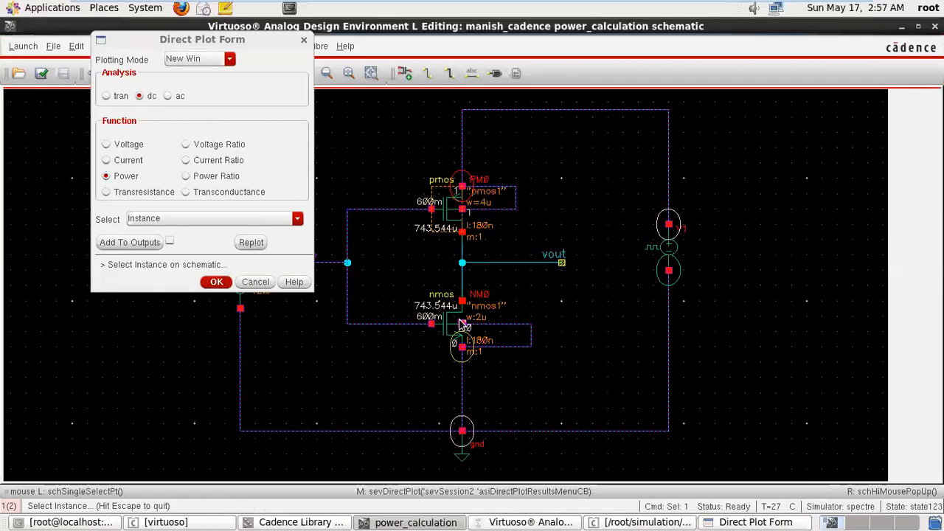
pyautogui.click(446, 325)
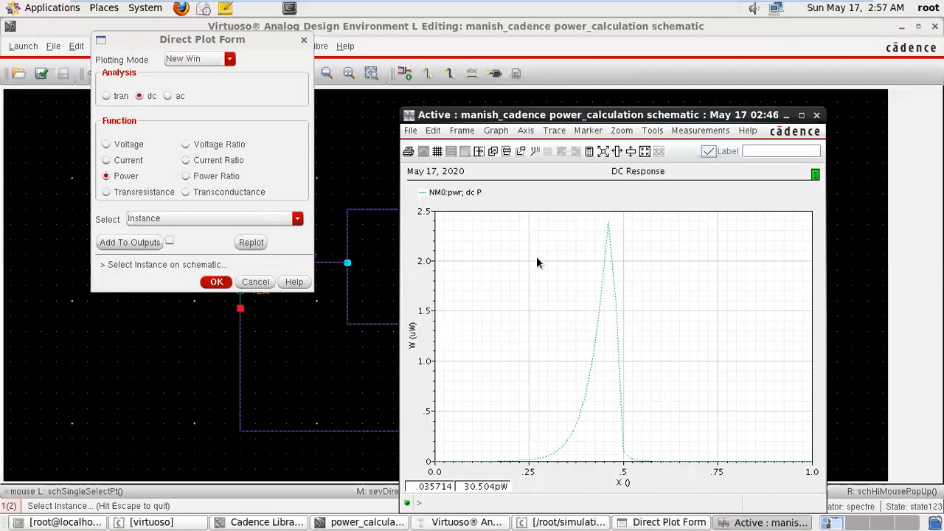
pyautogui.click(816, 116)
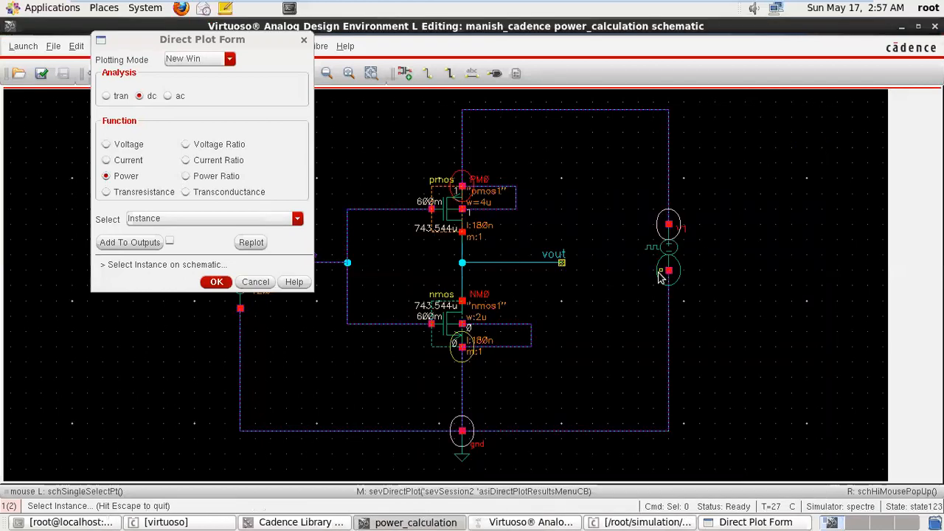
pyautogui.click(661, 273)
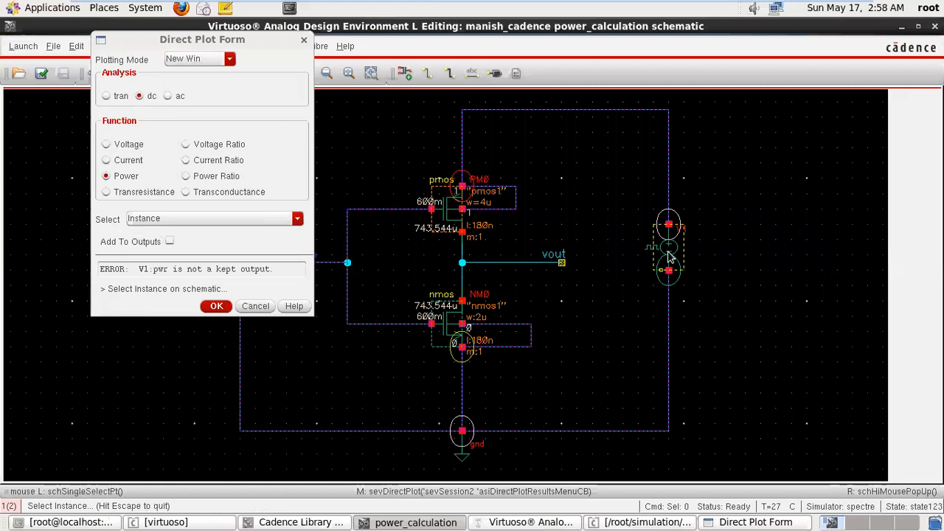
# Plot the DC Power Ratio with V1's PLUS terminal as numerator and NM0's drain terminal as denominator, and close the plot.
pyautogui.click(186, 176)
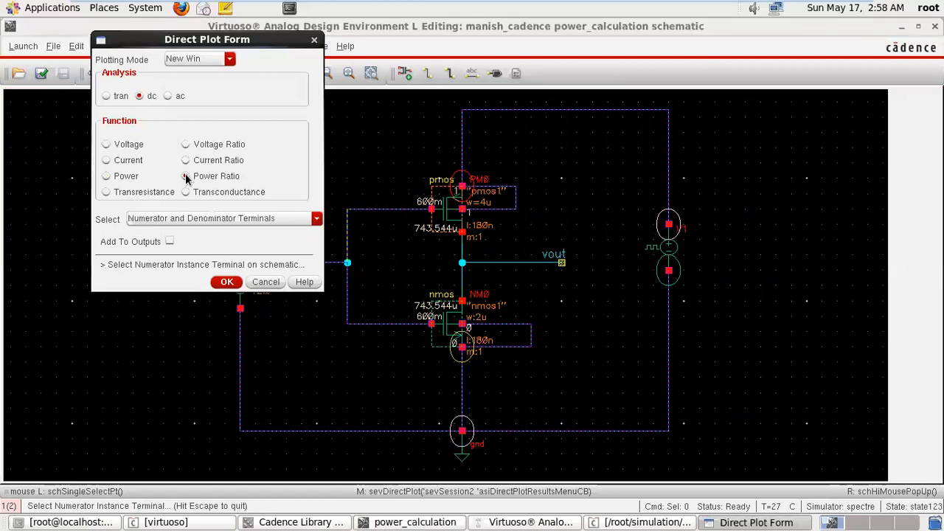
pyautogui.click(205, 222)
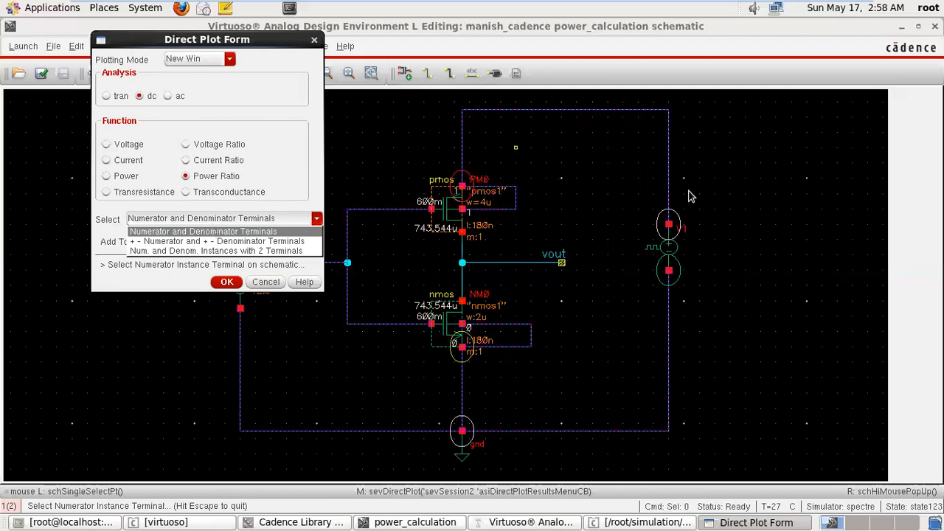
pyautogui.click(261, 235)
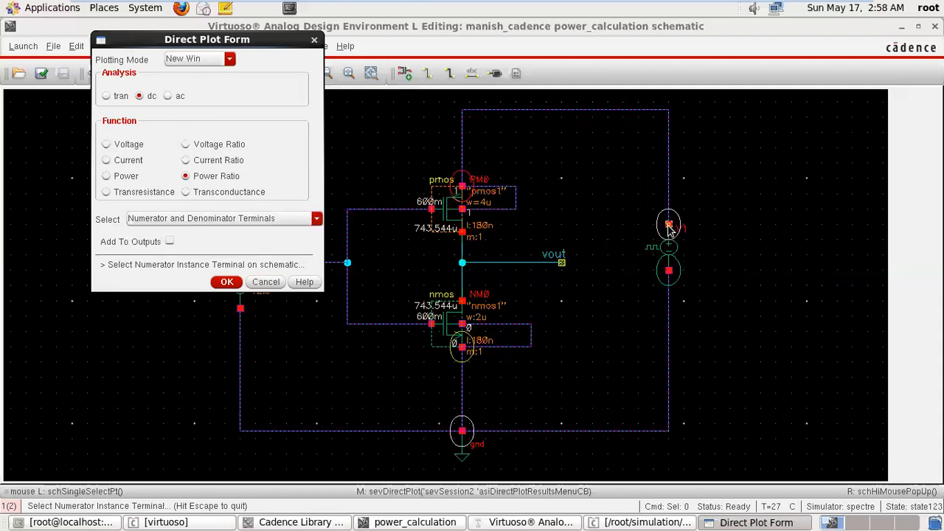
pyautogui.click(669, 226)
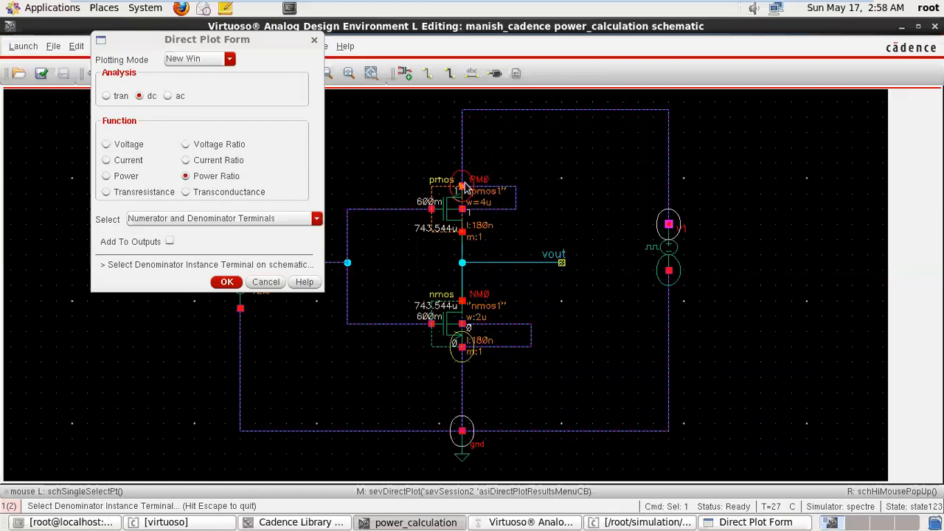
pyautogui.click(461, 302)
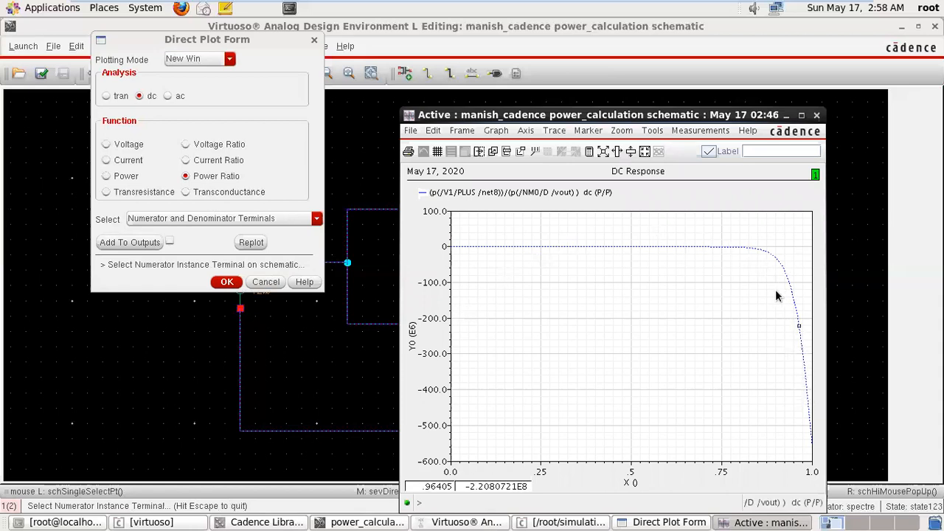
pyautogui.click(816, 116)
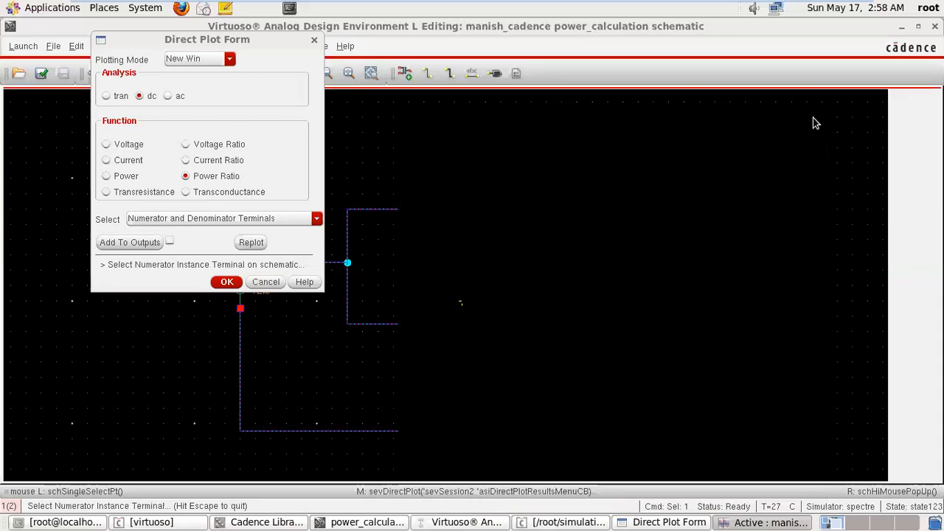
pyautogui.click(300, 220)
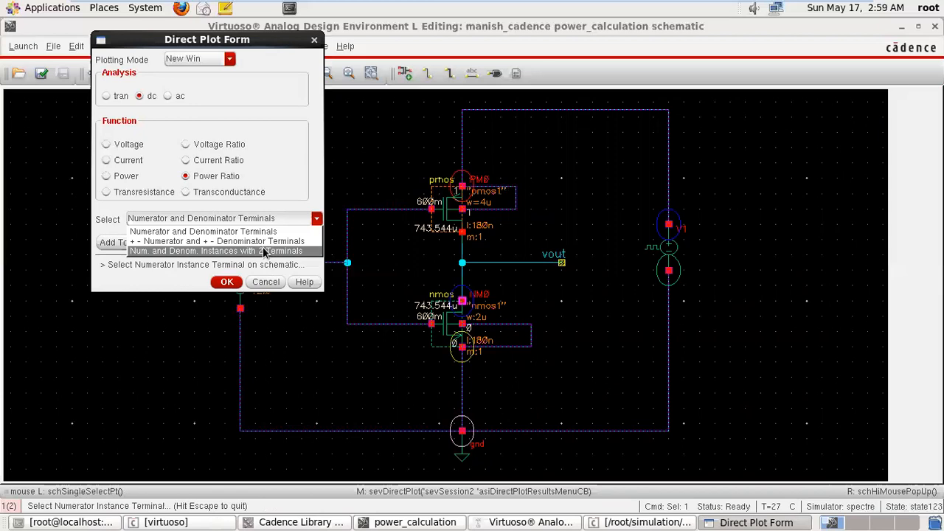
pyautogui.click(286, 191)
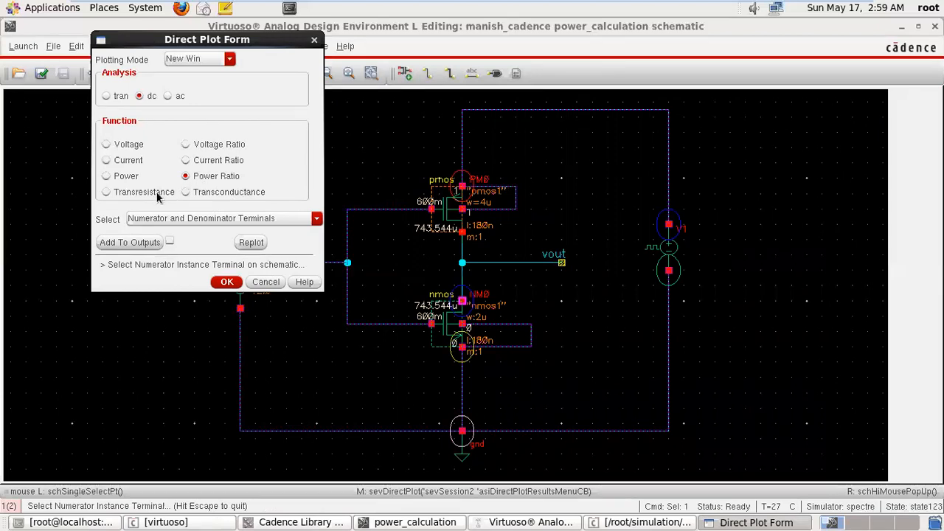
# Plot the DC Transresistance of the supply net above PM0 over NM0's source terminal, and close the plot.
pyautogui.click(106, 192)
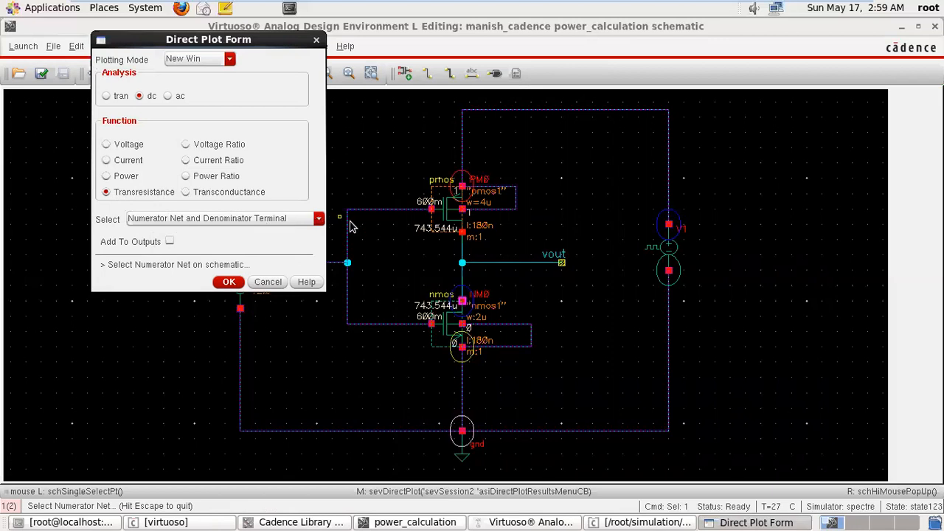
pyautogui.click(545, 112)
pyautogui.click(545, 112)
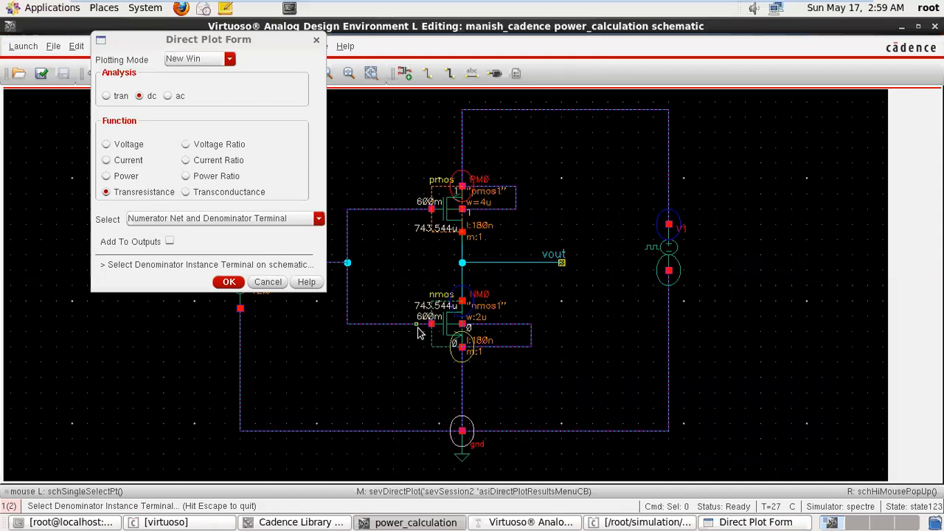
pyautogui.click(463, 351)
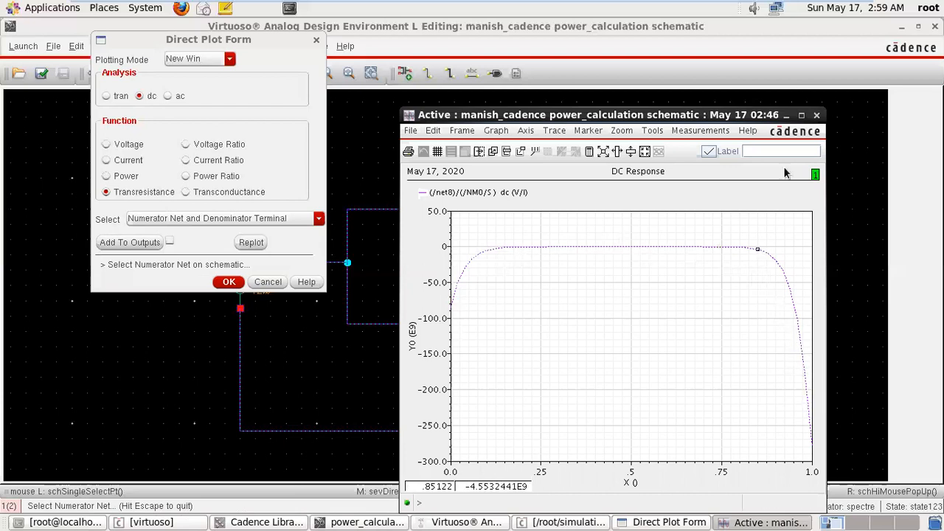
pyautogui.click(817, 115)
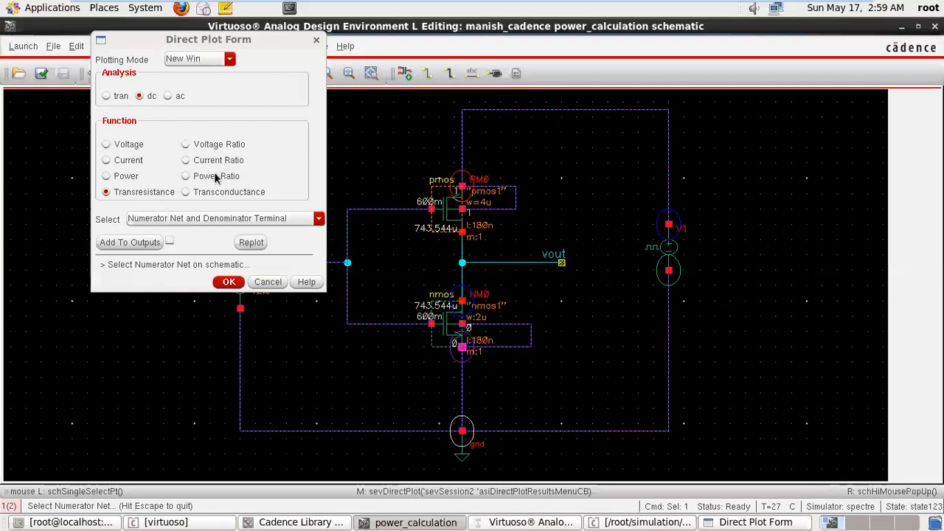
# Plot the DC Transconductance with PM0's source terminal as numerator and the vin net as denominator, and close the plot.
pyautogui.click(185, 196)
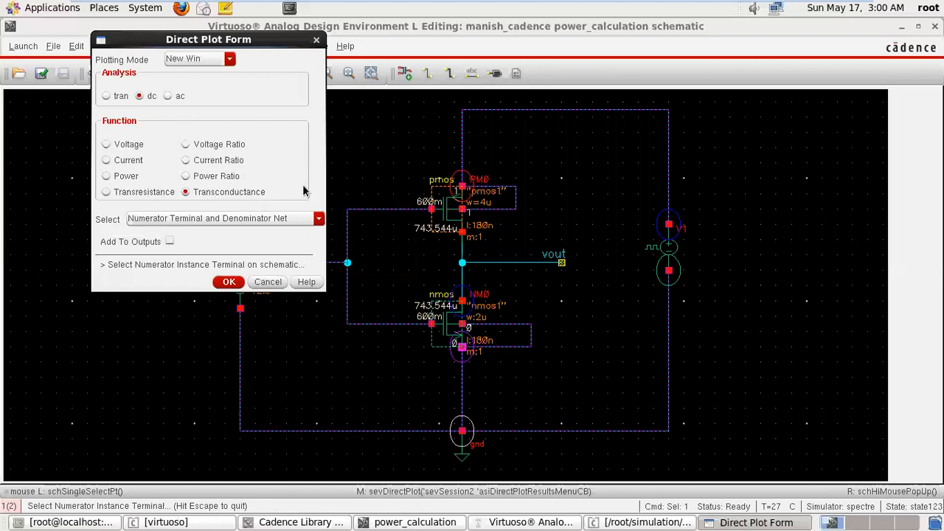
pyautogui.click(462, 186)
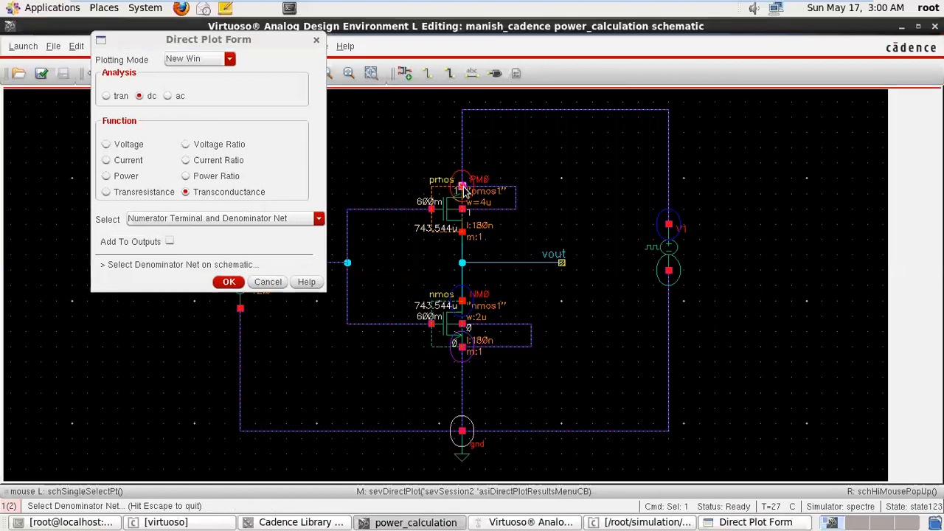
pyautogui.click(346, 263)
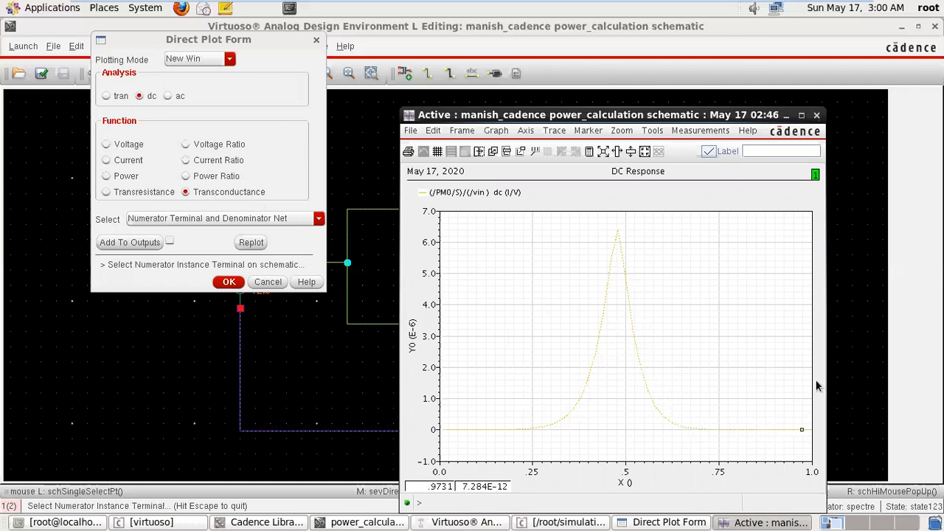
pyautogui.click(816, 116)
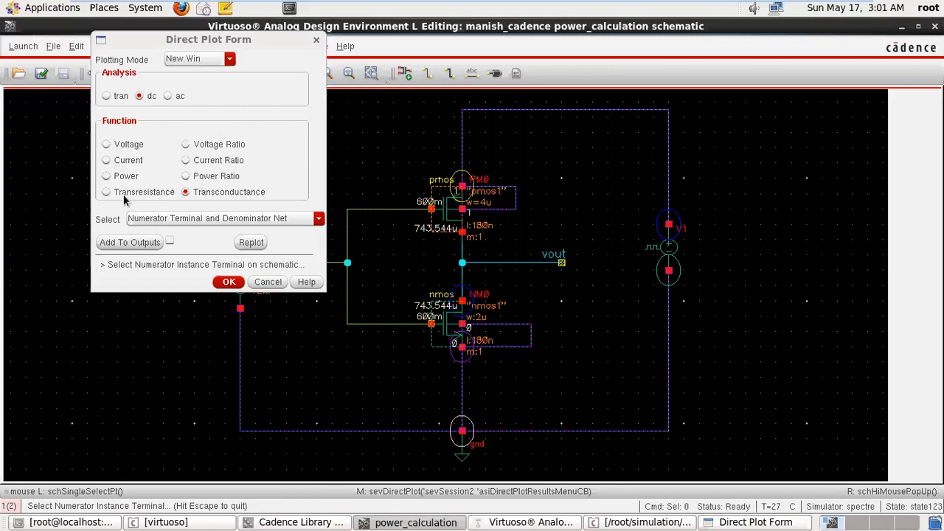
# Switch to the tran analysis and plot the Net voltage of vin, moving the form clear of the input net.
pyautogui.click(106, 97)
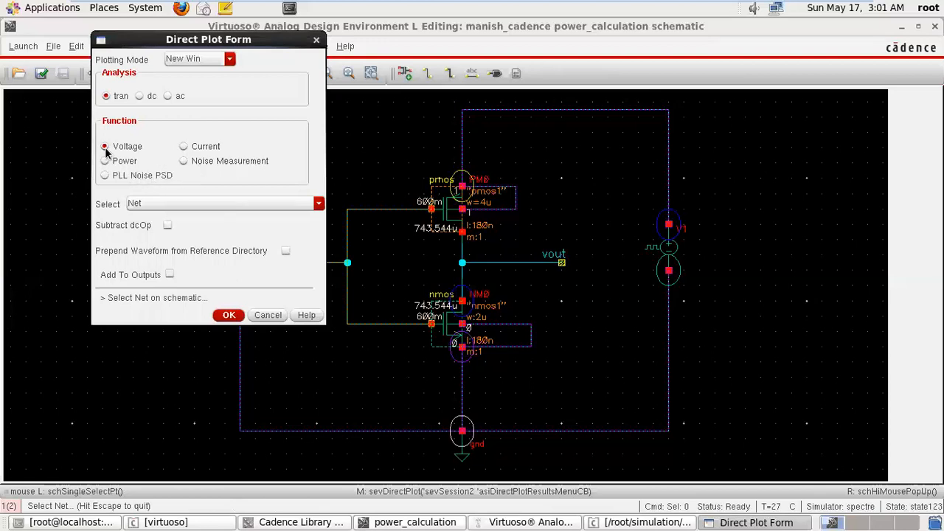
pyautogui.click(184, 204)
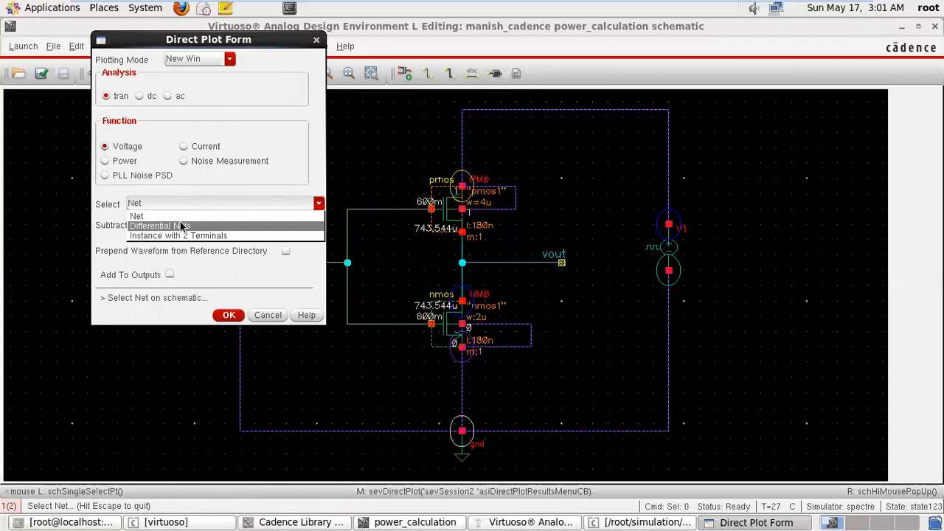
pyautogui.click(177, 217)
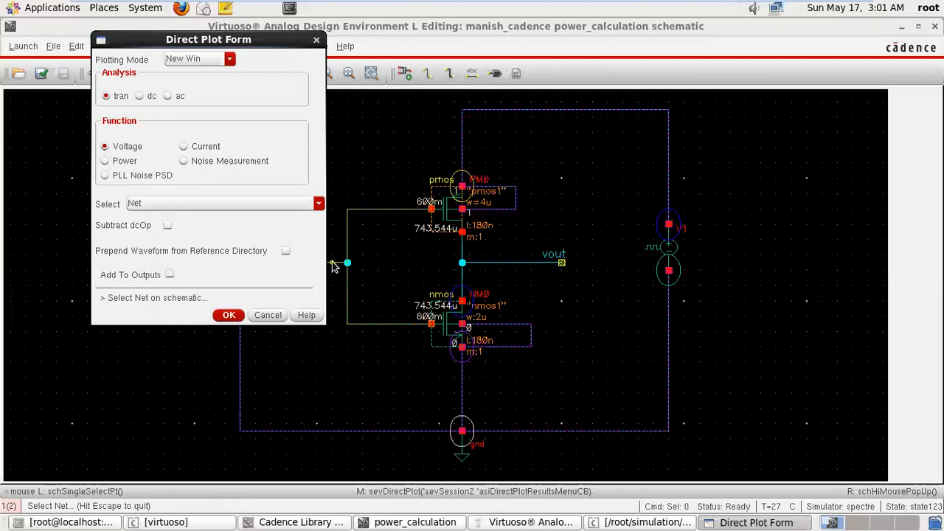
pyautogui.moveTo(248, 45); pyautogui.dragTo(157, 31)
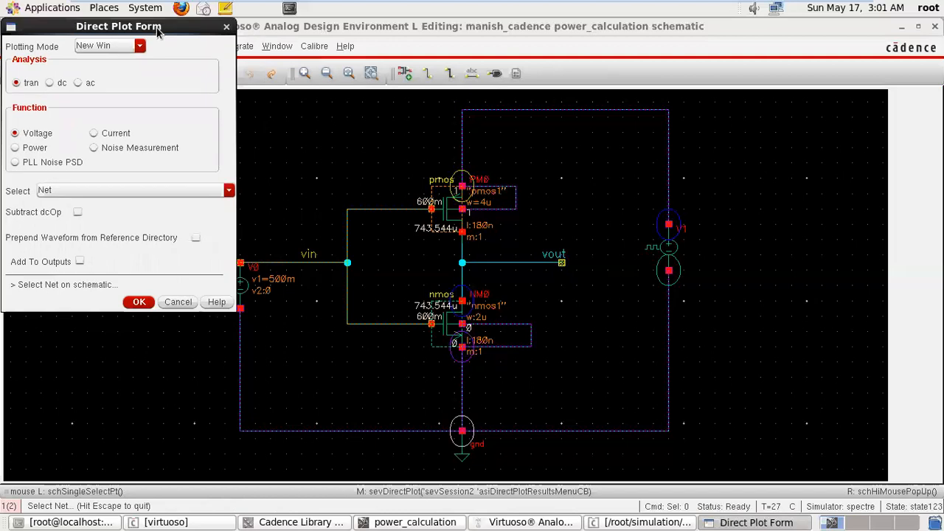
pyautogui.click(321, 261)
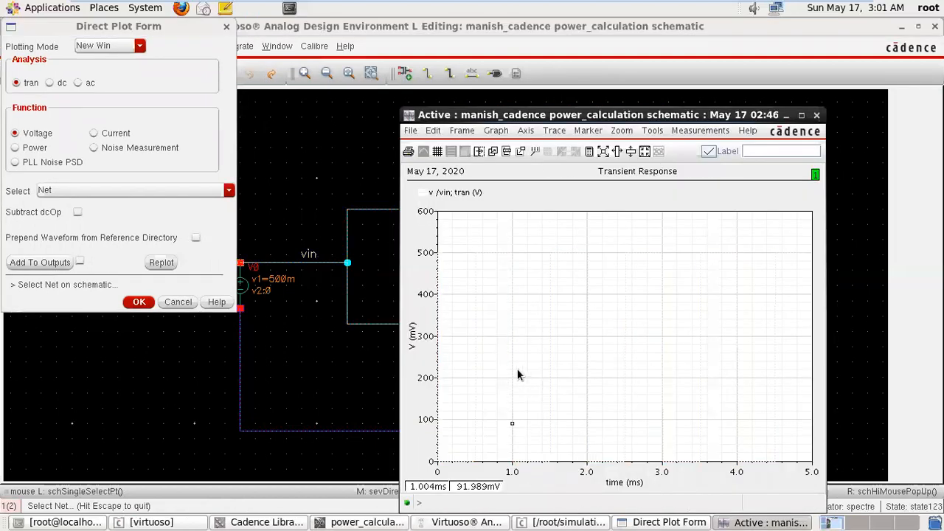
# Format the transient vin trace as a Bold line with a black foreground colour.
pyautogui.doubleClick(546, 322)
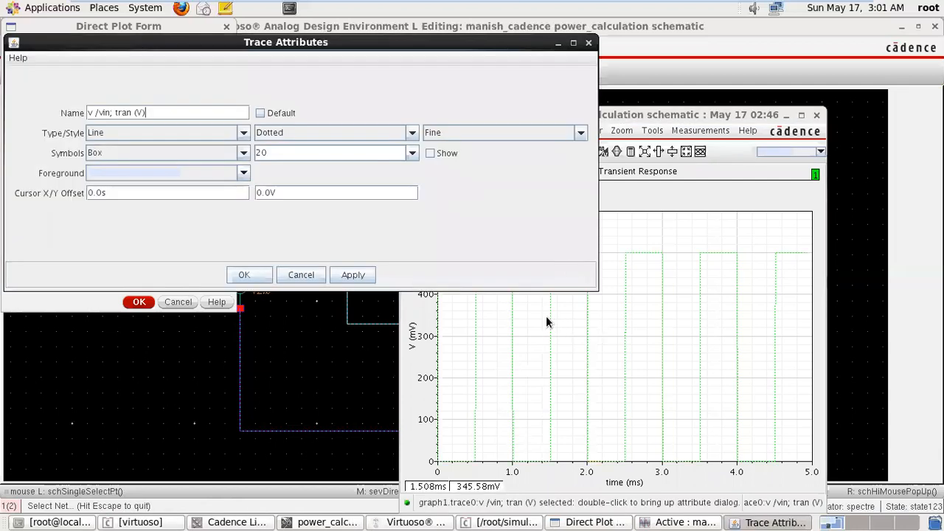
pyautogui.click(573, 132)
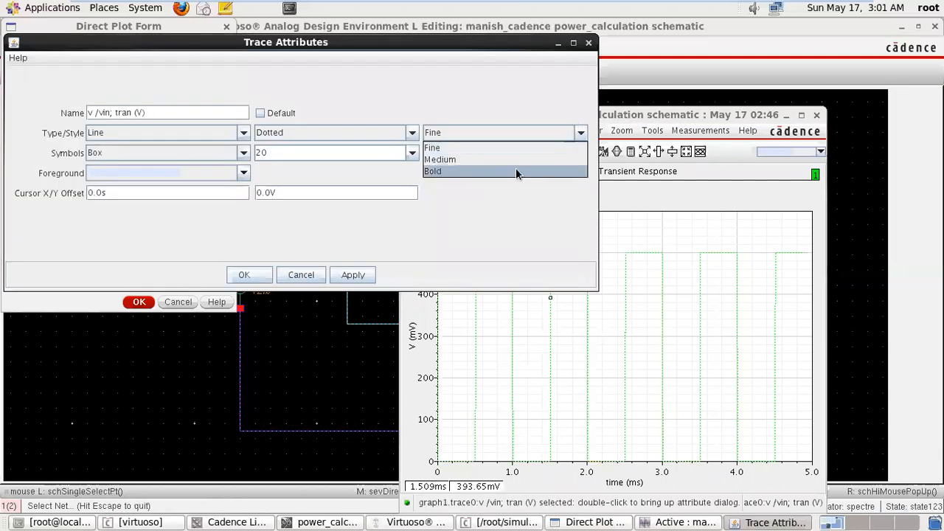
pyautogui.click(516, 168)
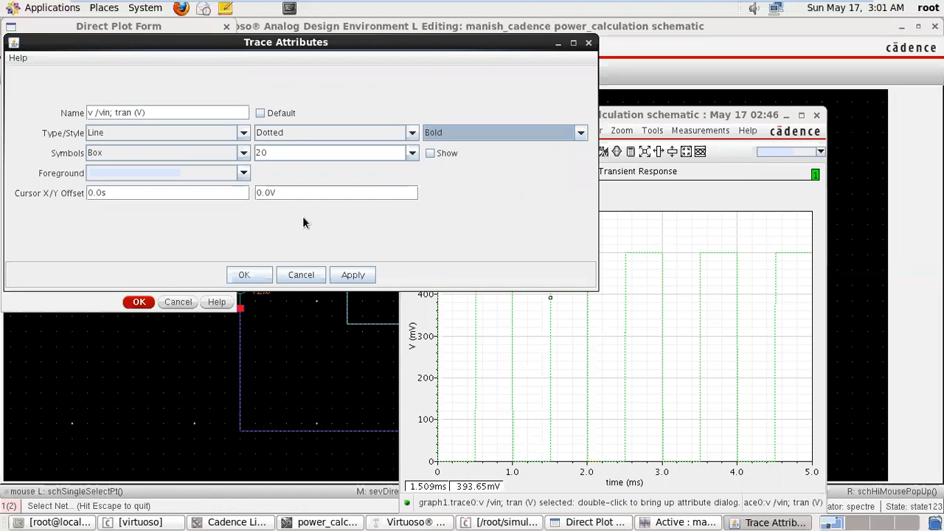
pyautogui.click(246, 175)
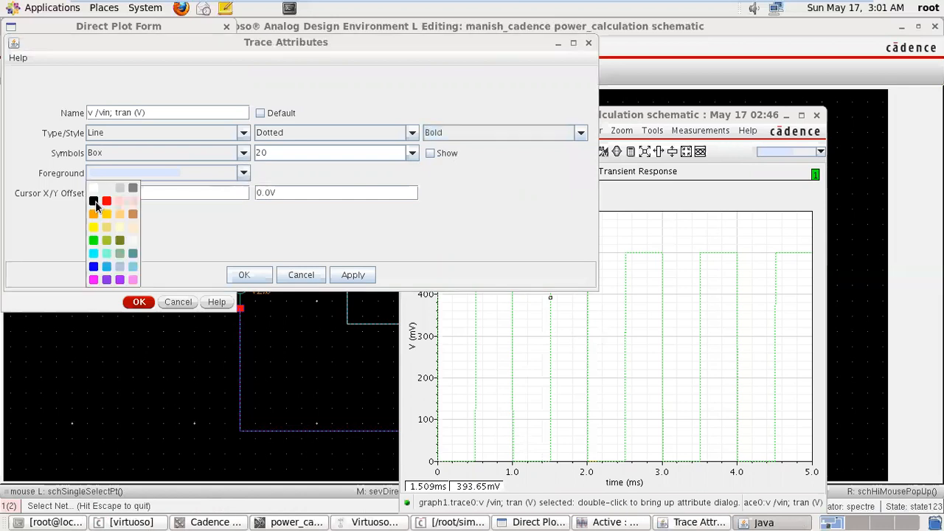
pyautogui.click(94, 201)
pyautogui.click(244, 275)
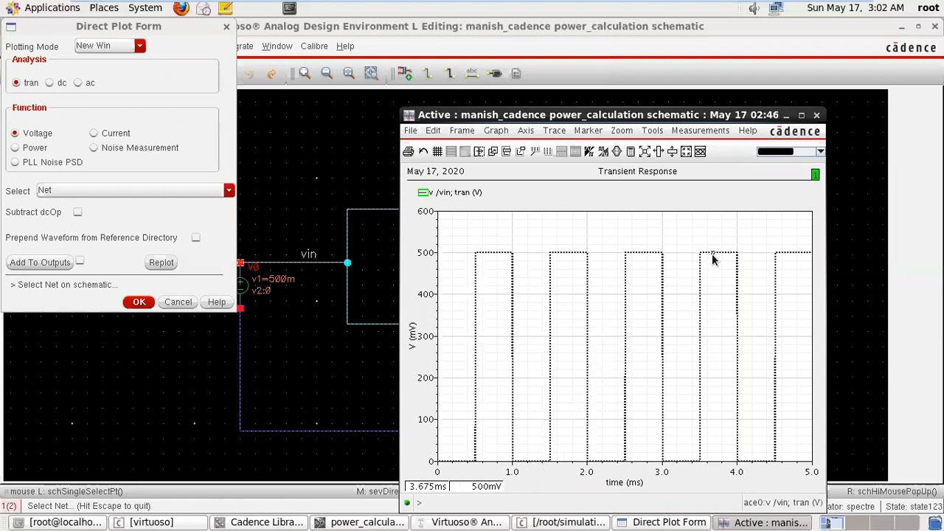
# Close the vin plot, plot the transient Net voltage of vout, and minimize its plot window.
pyautogui.click(816, 115)
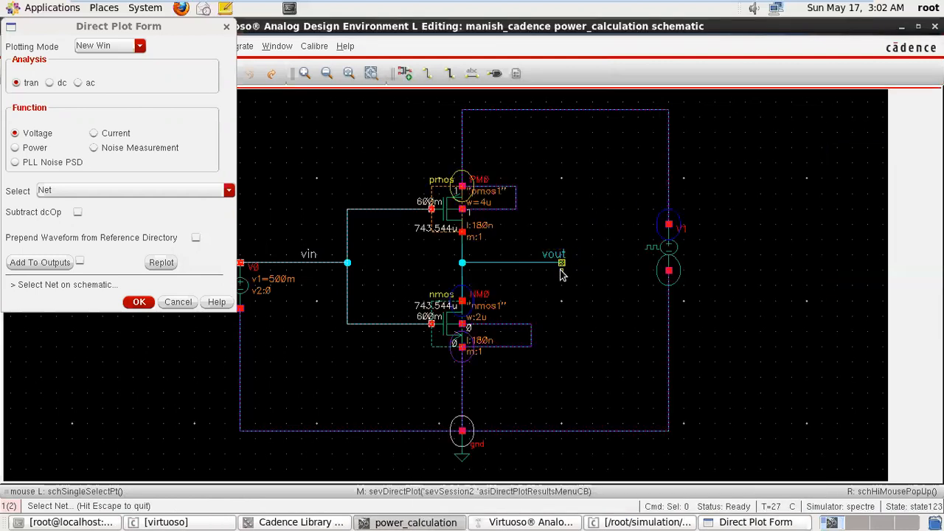
pyautogui.click(517, 264)
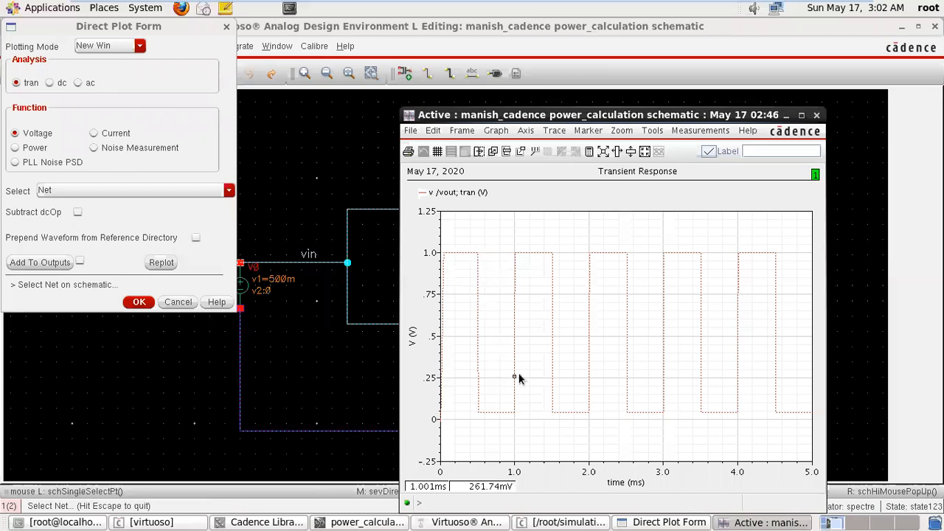
pyautogui.click(784, 118)
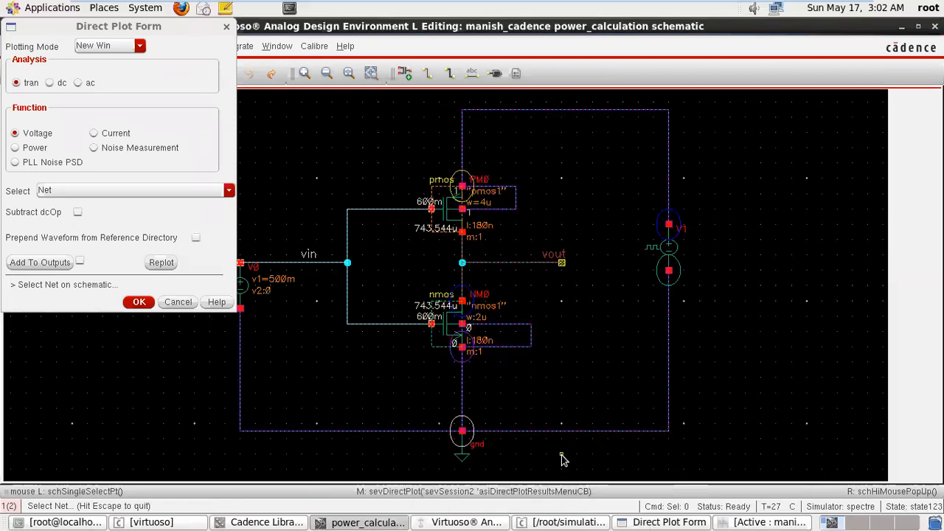
# Plot the transient Differential Nets voltage with vin as the positive net and vout as the negative net, and close the plot.
pyautogui.click(191, 194)
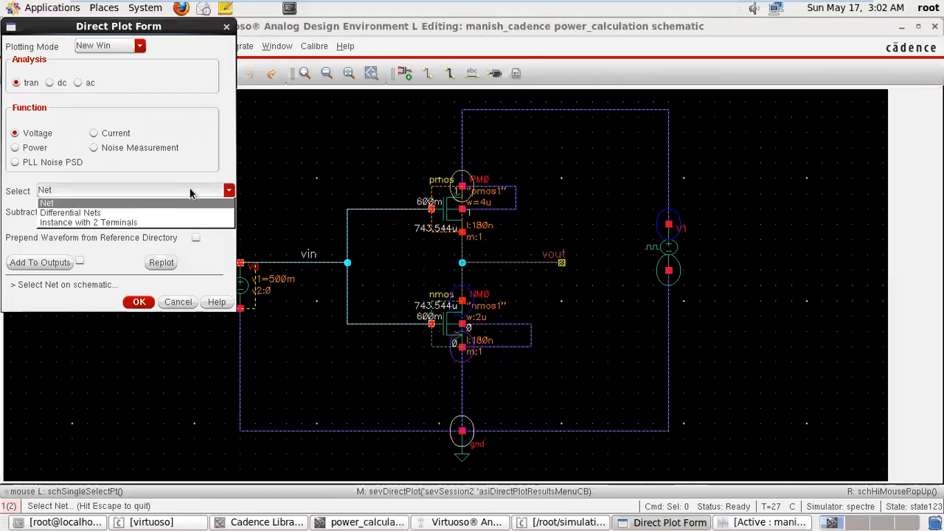
pyautogui.click(160, 212)
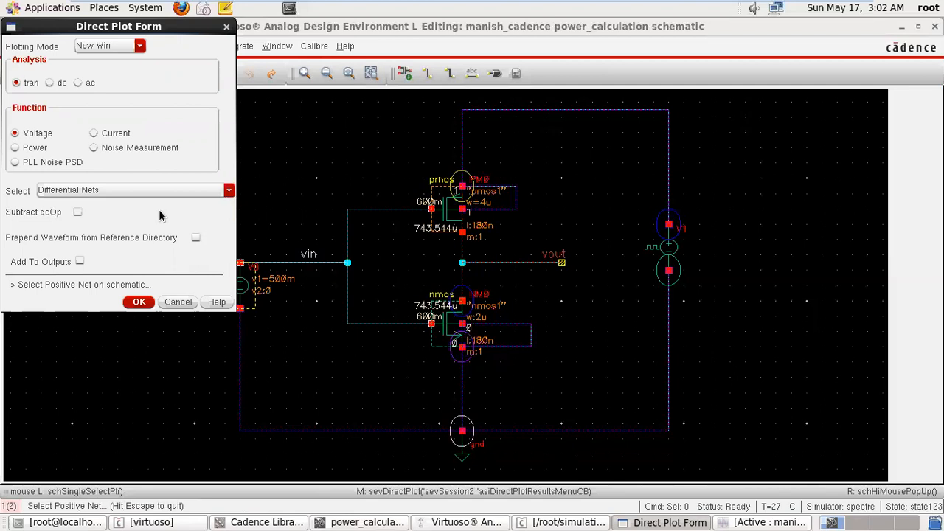
pyautogui.click(287, 264)
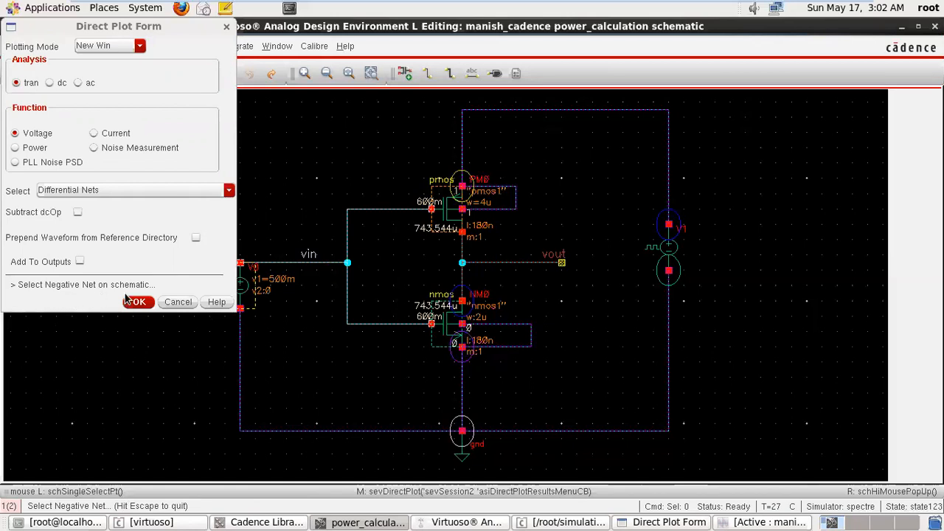
pyautogui.click(508, 263)
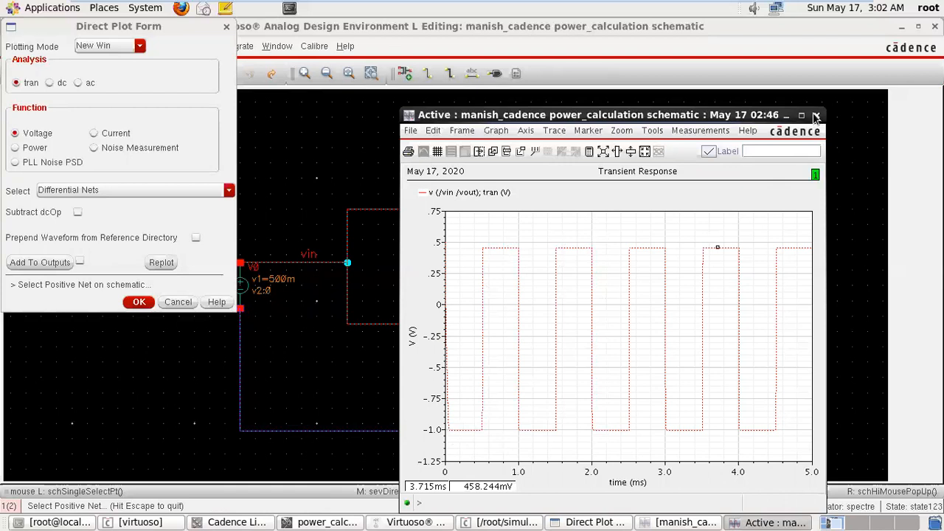
pyautogui.click(817, 117)
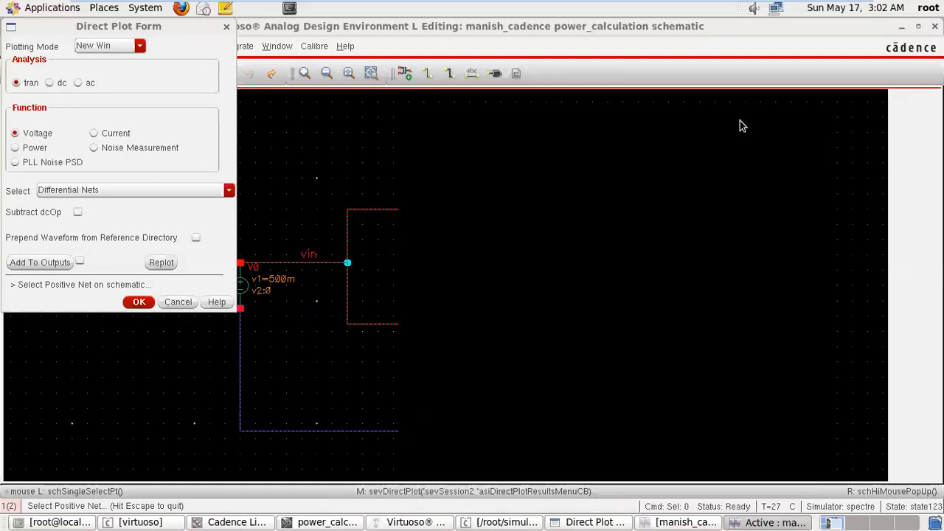
# Plot the transient Instance with 2 Terminals voltage across source V1 twice, closing each plot.
pyautogui.click(228, 191)
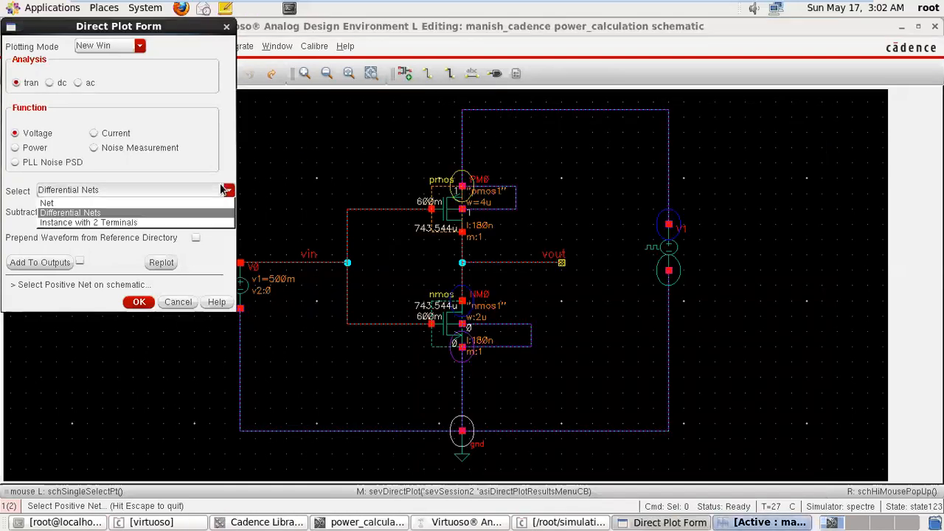
pyautogui.click(181, 221)
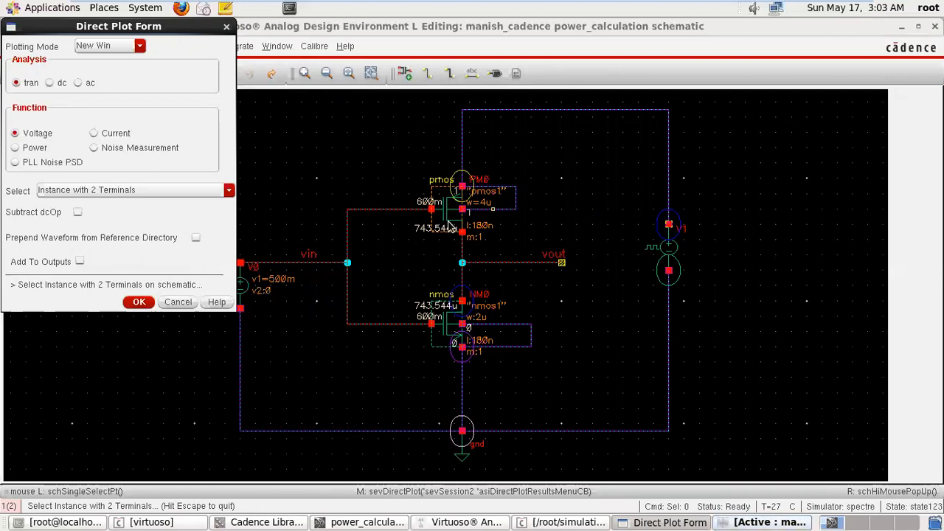
pyautogui.click(668, 228)
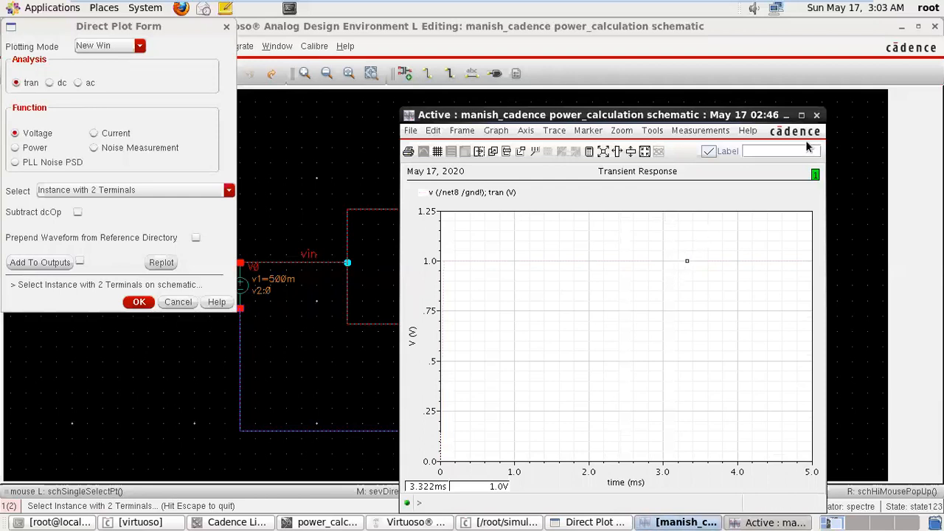
pyautogui.click(816, 115)
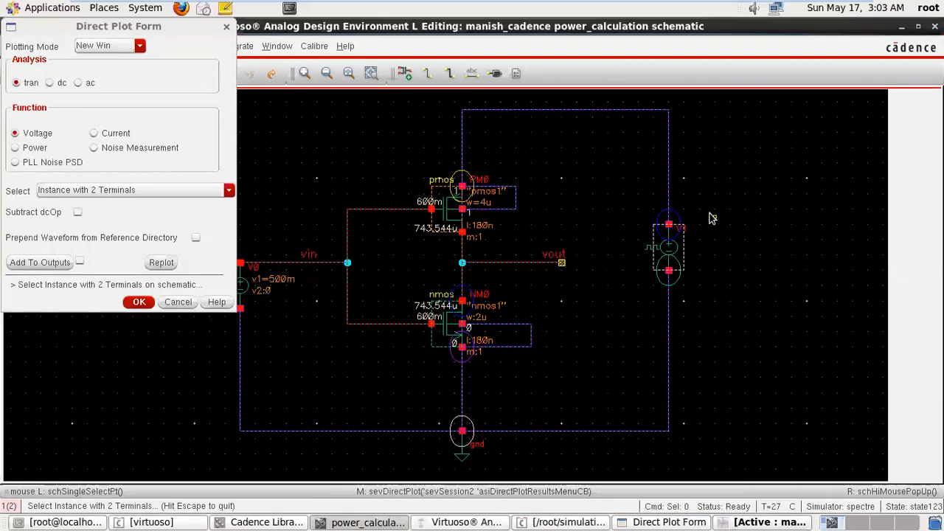
pyautogui.click(671, 226)
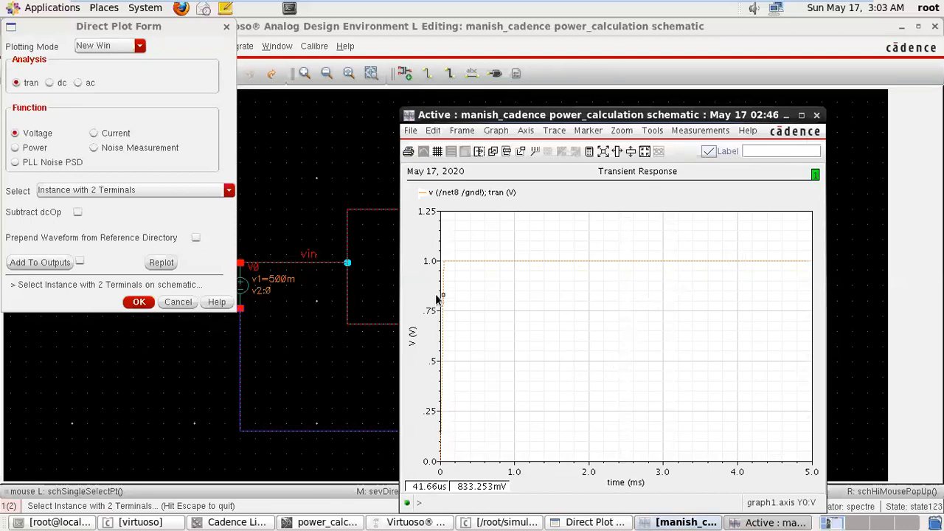
pyautogui.click(816, 115)
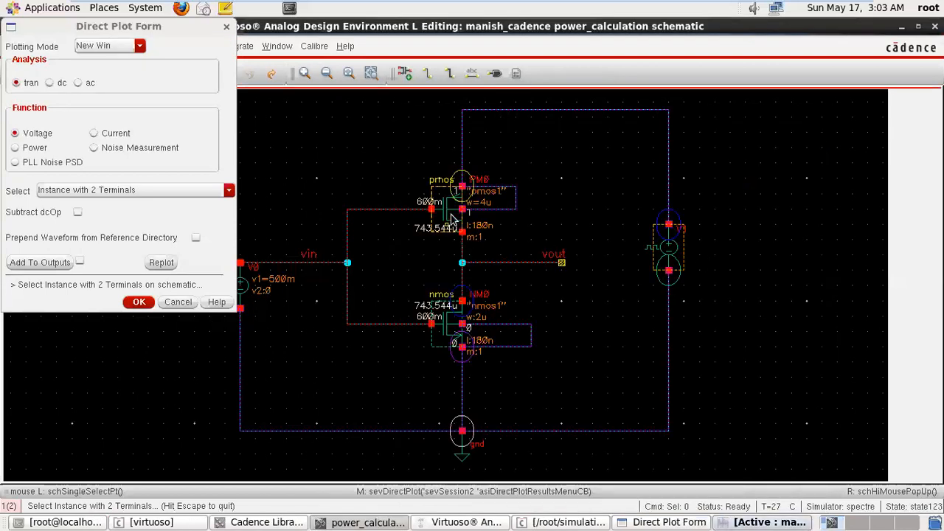
# Try the two-terminal voltage on the PM0 transistor, plot it for input source V0, and close the plot.
pyautogui.click(453, 217)
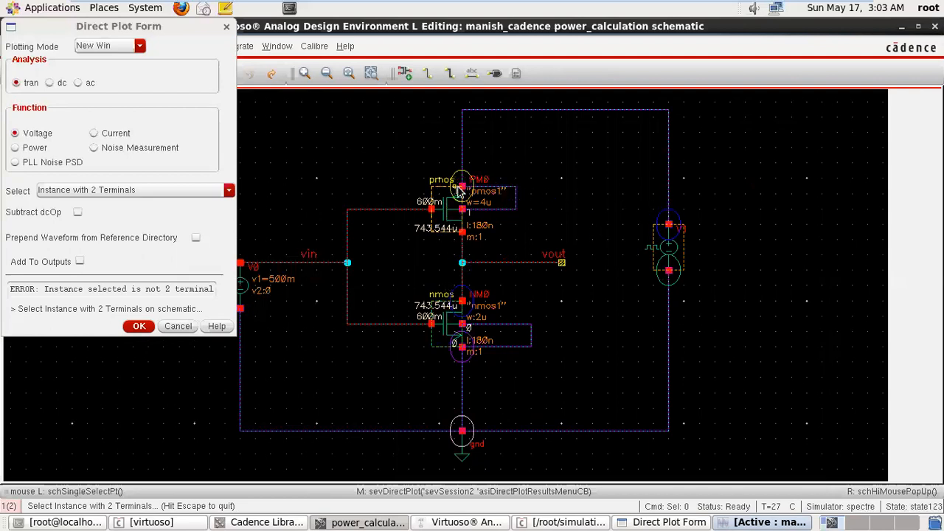
pyautogui.click(248, 292)
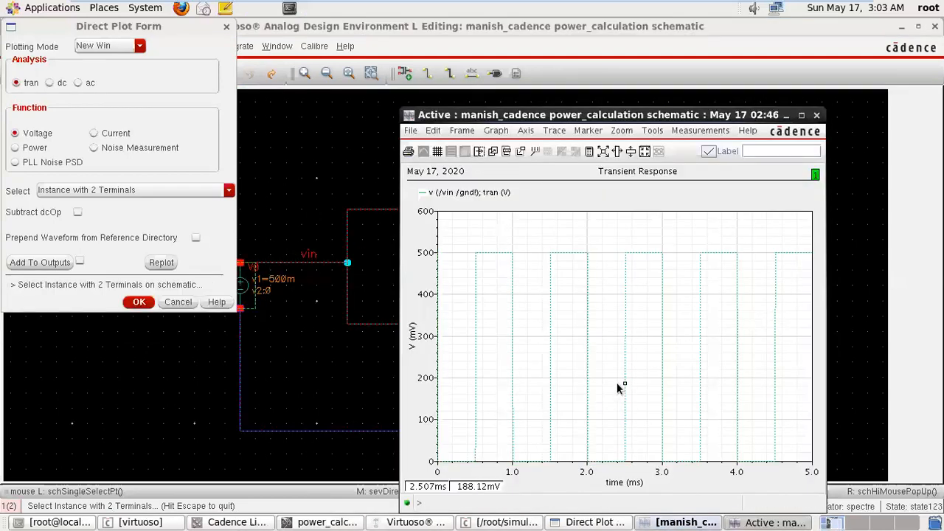
pyautogui.click(817, 115)
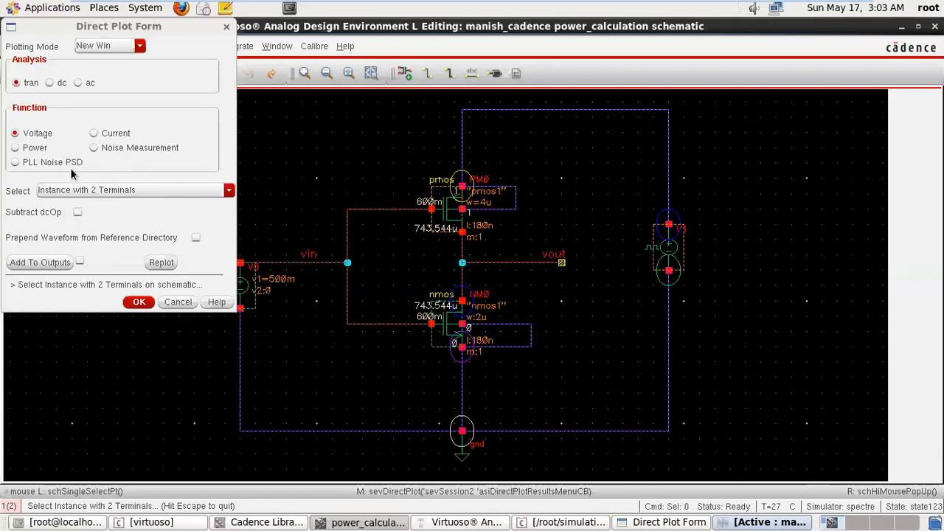
# Switch the function to Current with Terminal selection, plot the transient current at PM0's source terminal, and close the plot.
pyautogui.click(85, 189)
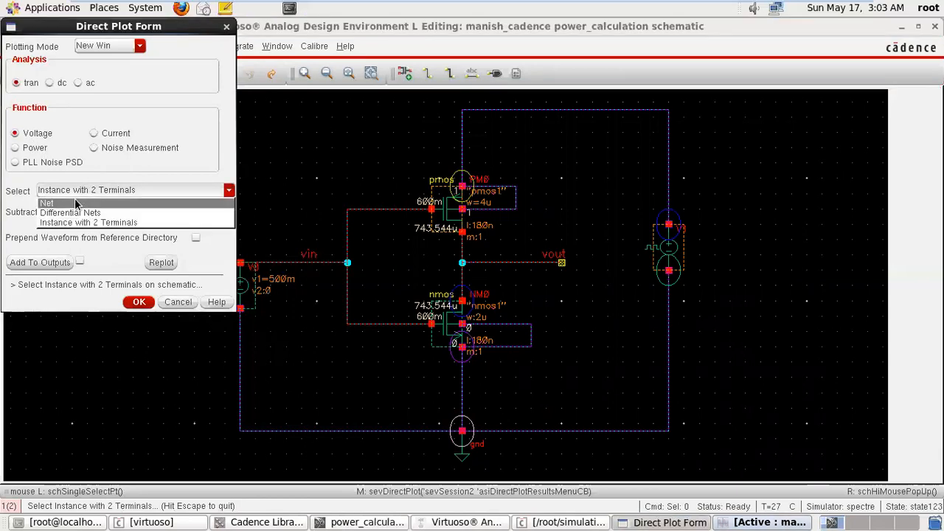
pyautogui.click(94, 133)
pyautogui.click(95, 134)
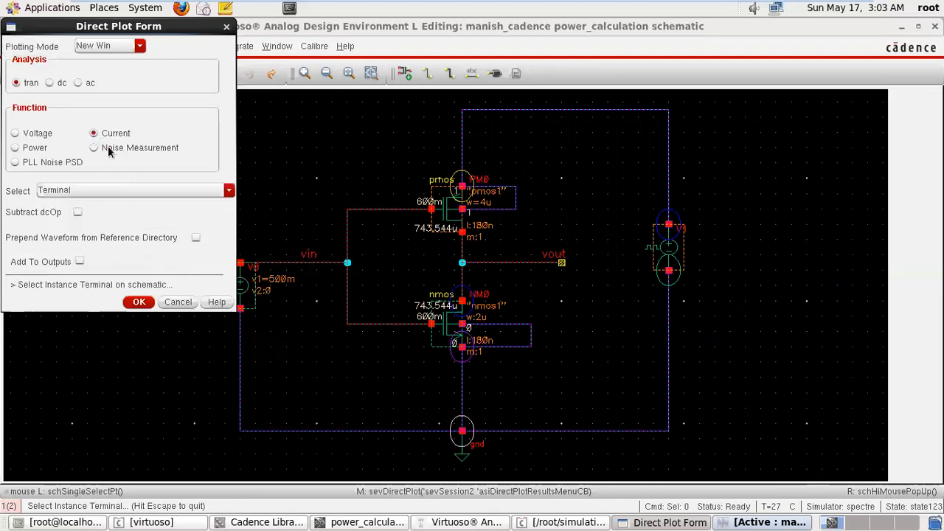
pyautogui.click(124, 194)
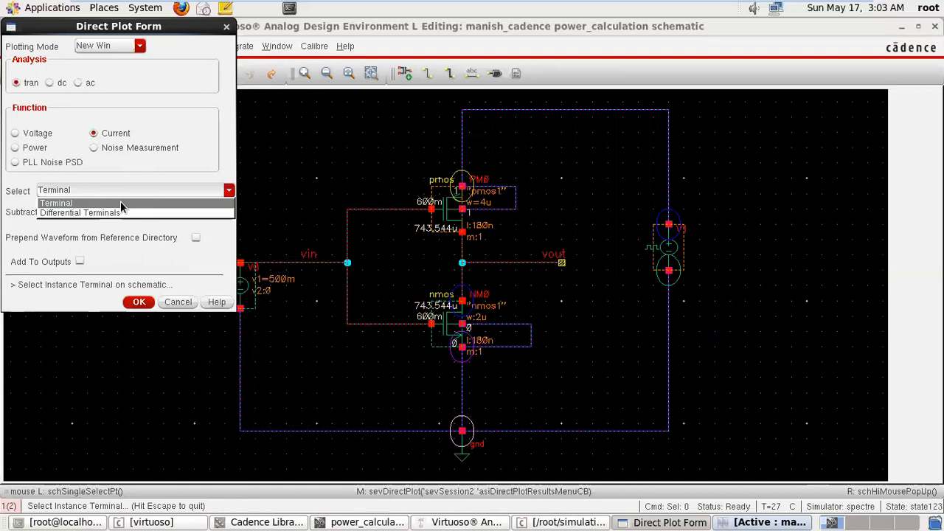
pyautogui.click(163, 113)
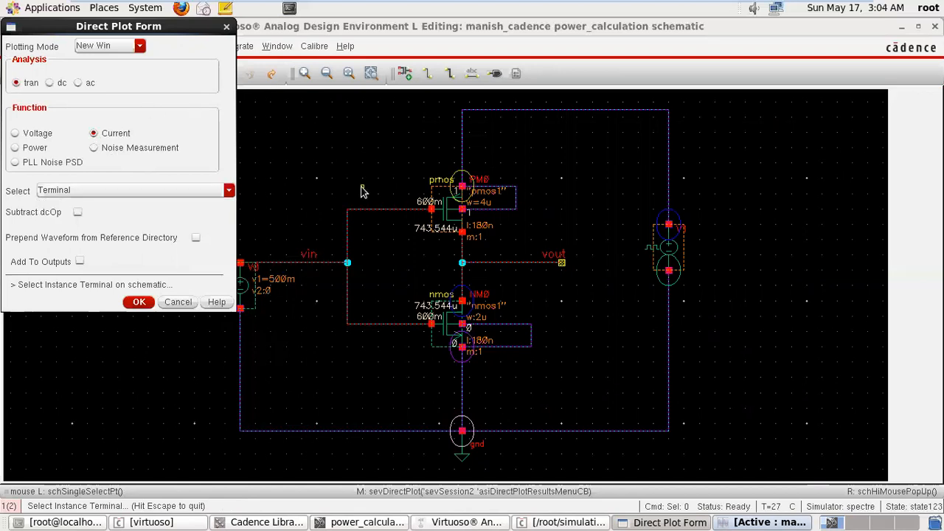
pyautogui.click(463, 189)
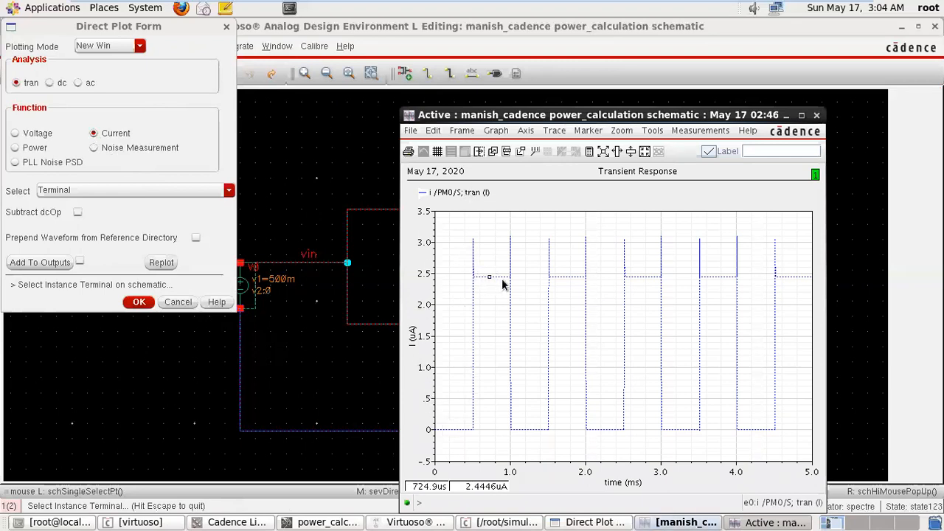
pyautogui.click(816, 116)
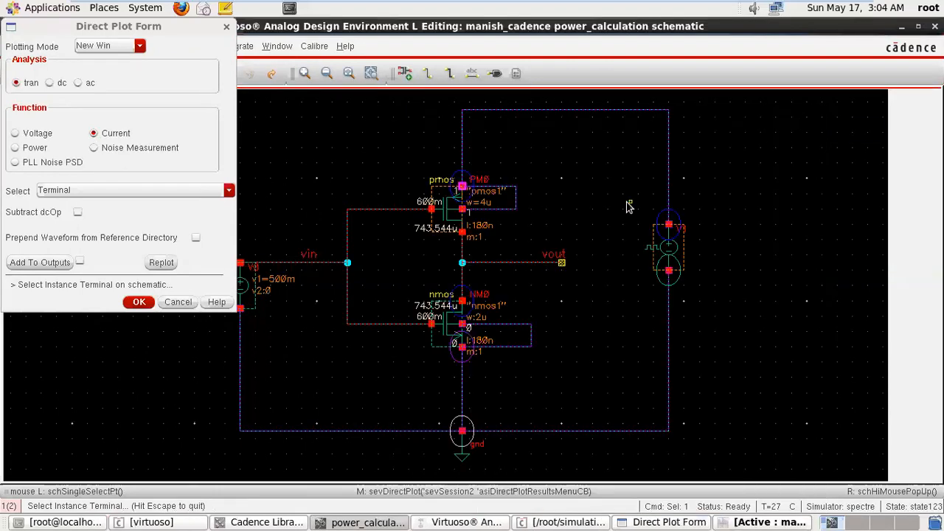
# Plot the transient terminal currents at NM0's drain and at V1's PLUS terminal, closing each plot.
pyautogui.click(461, 302)
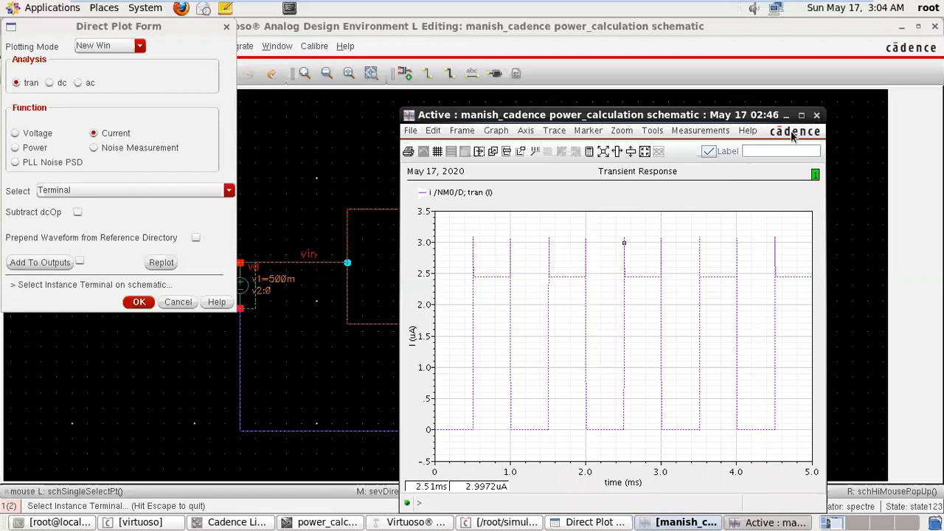
pyautogui.click(815, 115)
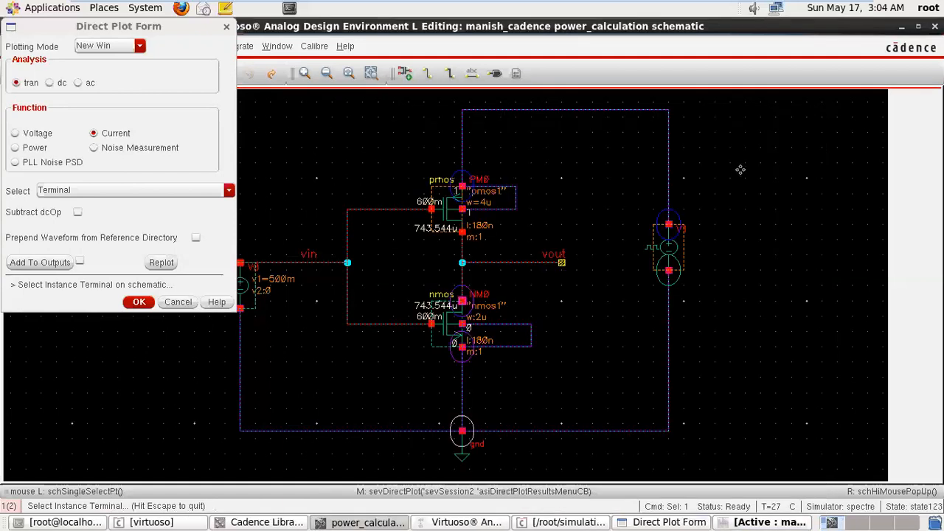
pyautogui.click(669, 226)
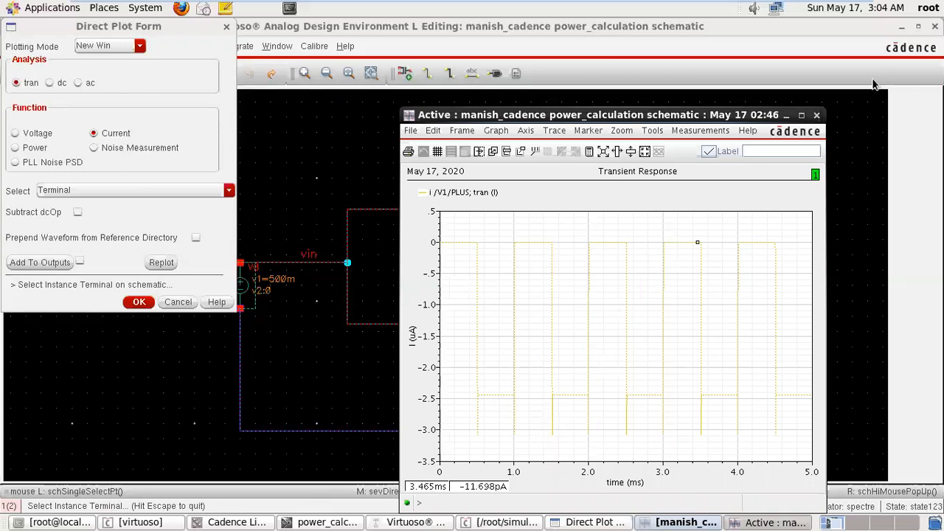
pyautogui.click(817, 116)
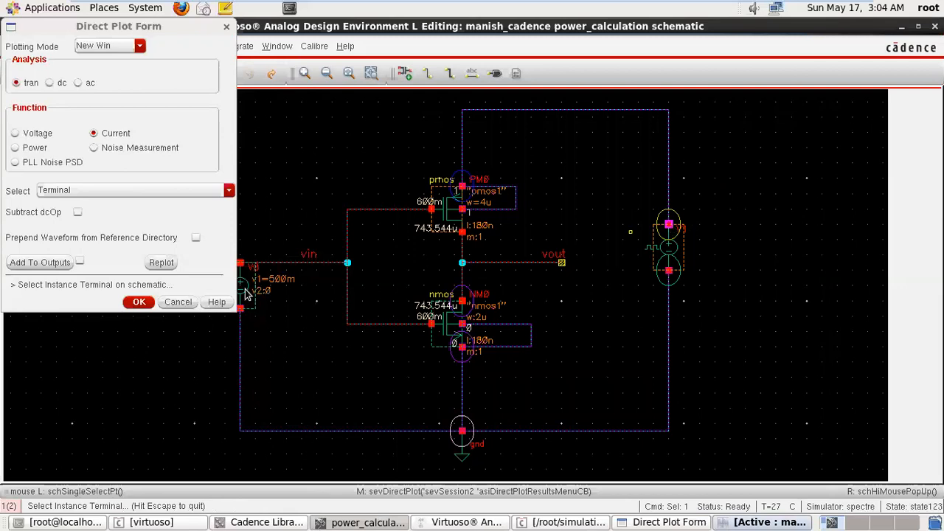
# Plot the transient Differential Terminals current with PM0's source as the positive terminal and V1's PLUS as the negative terminal.
pyautogui.click(187, 193)
pyautogui.click(167, 213)
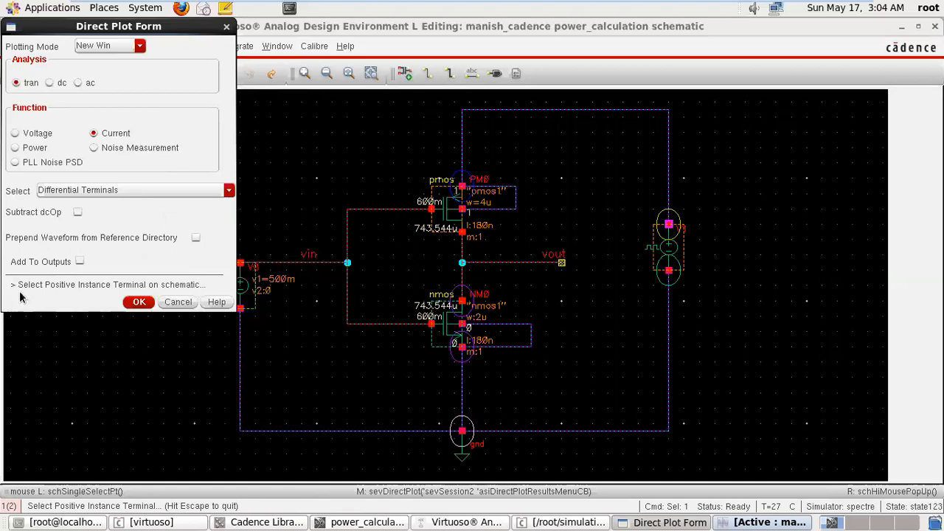
pyautogui.click(462, 186)
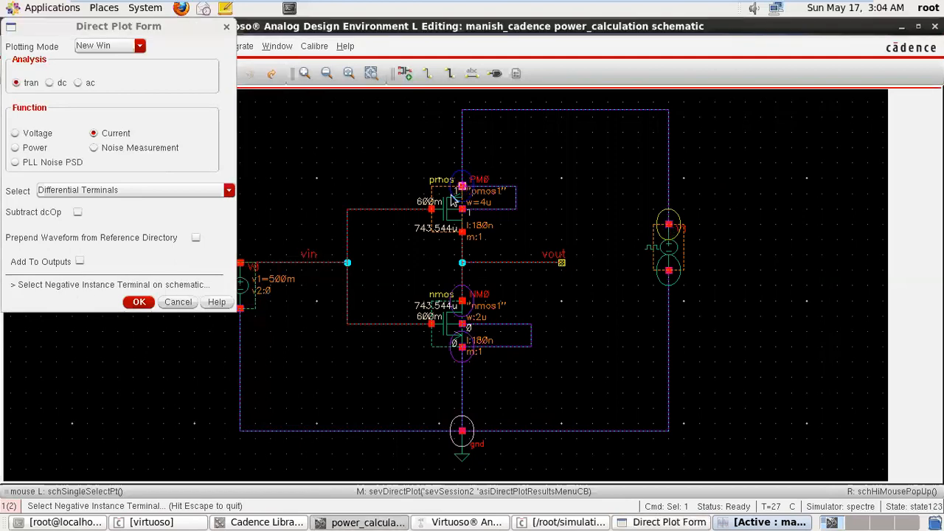
pyautogui.click(669, 225)
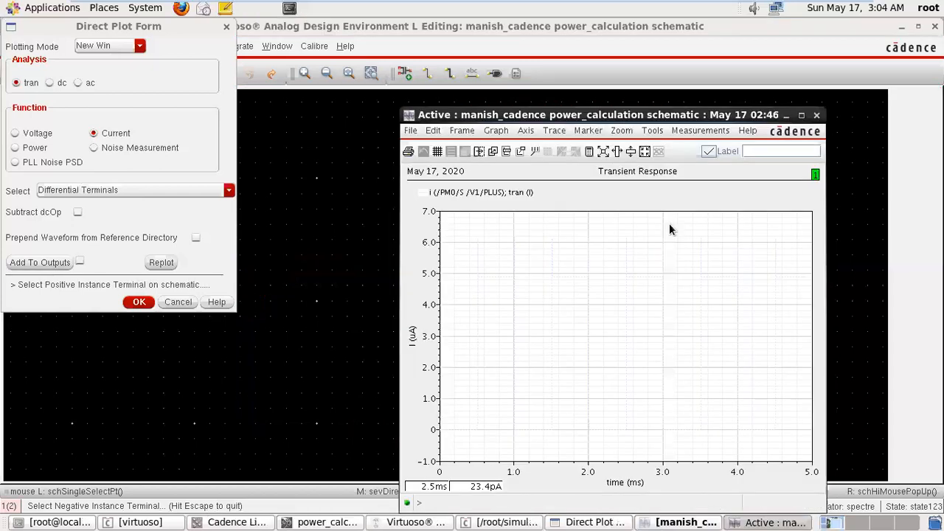
pyautogui.doubleClick(473, 320)
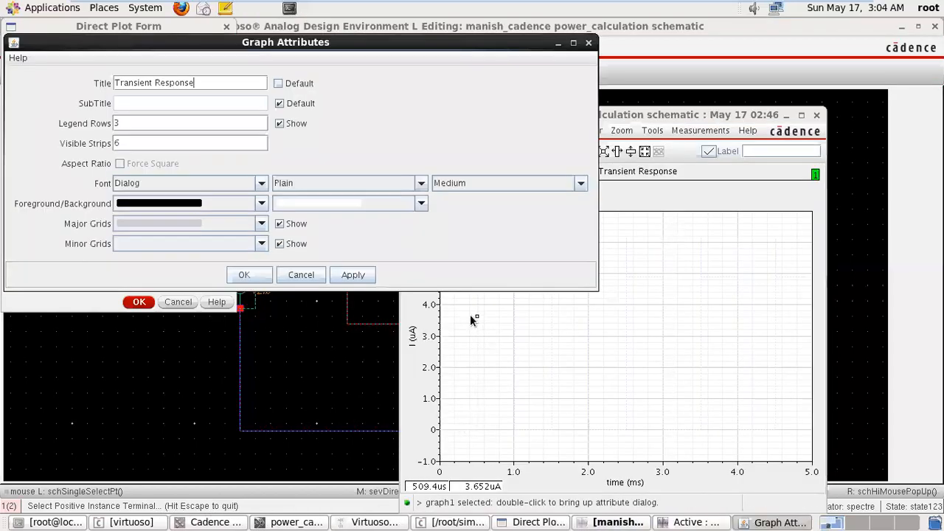
pyautogui.click(508, 185)
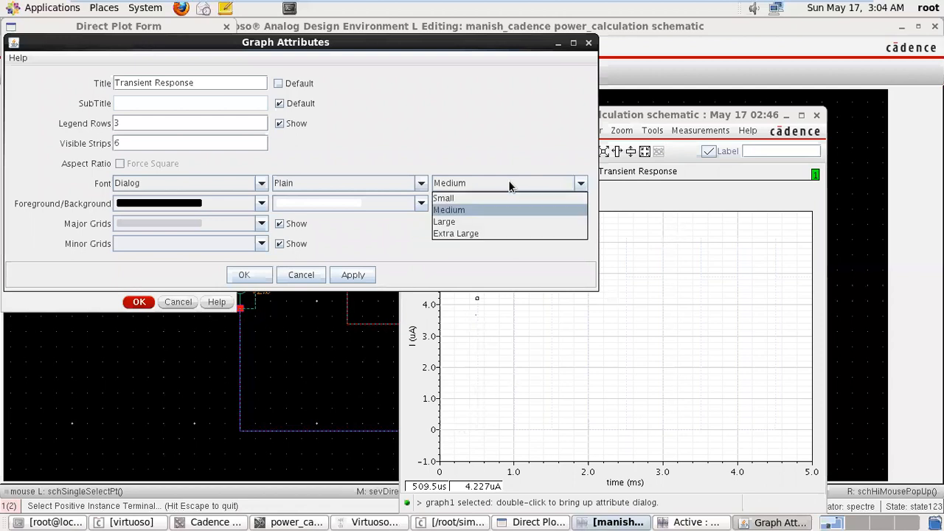
pyautogui.click(591, 306)
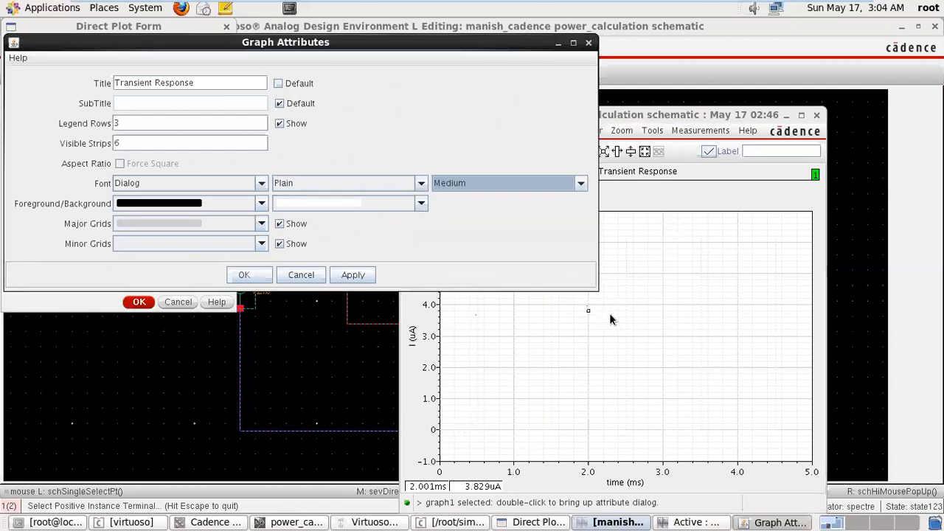
pyautogui.click(630, 315)
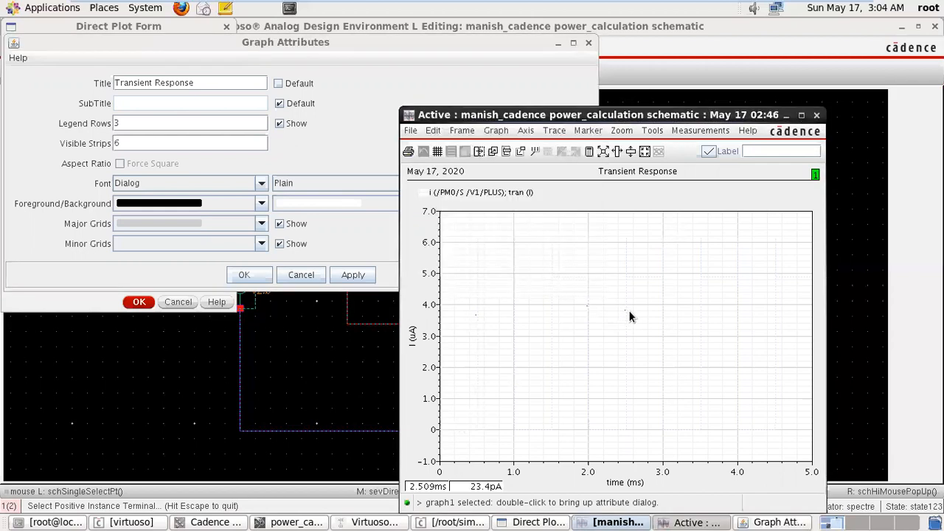
pyautogui.click(588, 44)
# Set the differential current trace's line thickness to Bold and close its plot window.
pyautogui.doubleClick(550, 305)
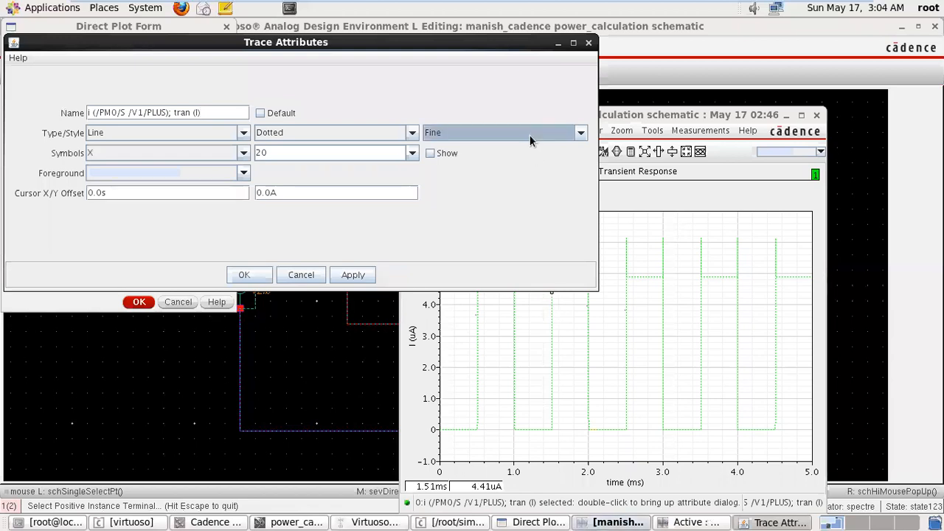
pyautogui.click(530, 135)
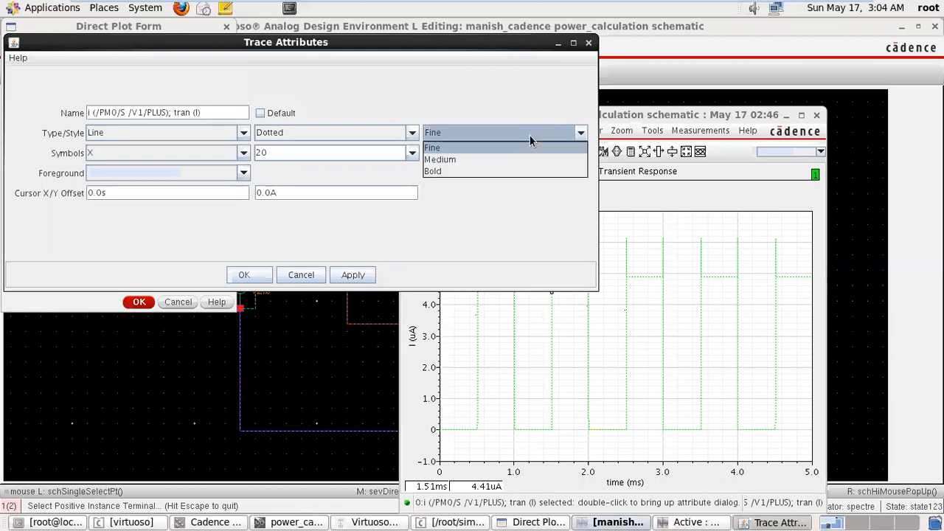
pyautogui.click(503, 171)
pyautogui.click(246, 275)
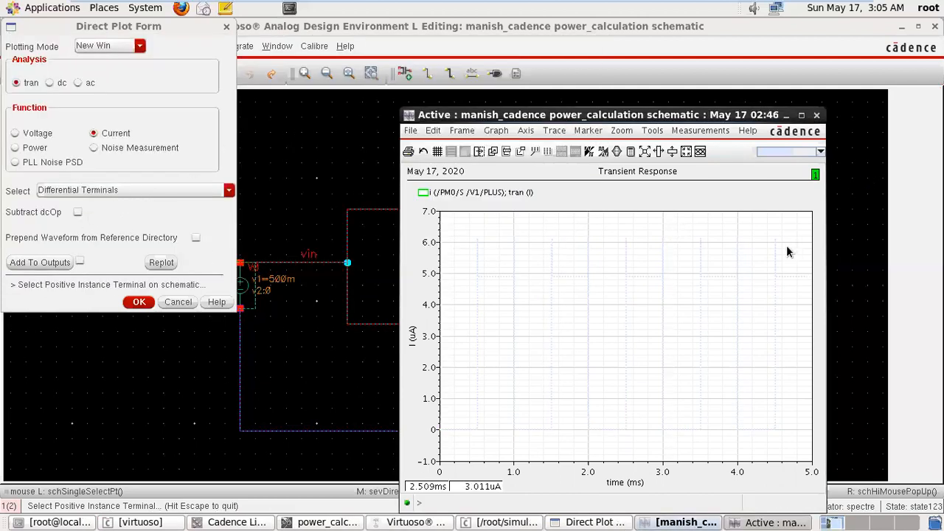
pyautogui.click(817, 115)
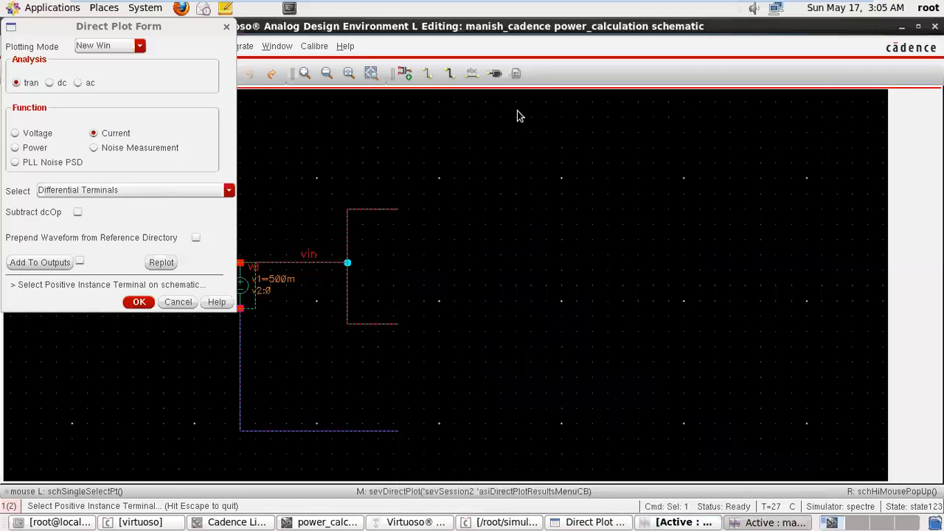
# Switch the function to Power, plot the transient Total Power, and close the plot.
pyautogui.click(17, 147)
pyautogui.click(160, 191)
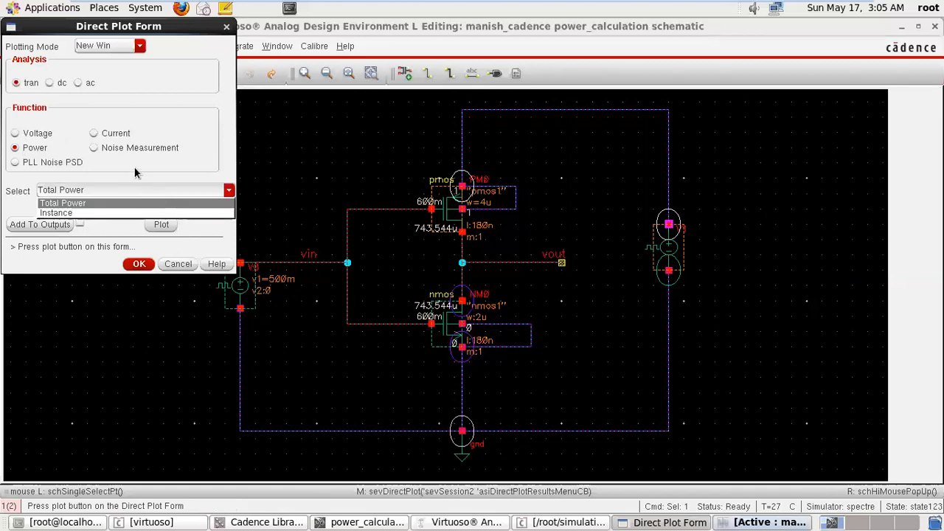
pyautogui.click(137, 173)
pyautogui.click(160, 225)
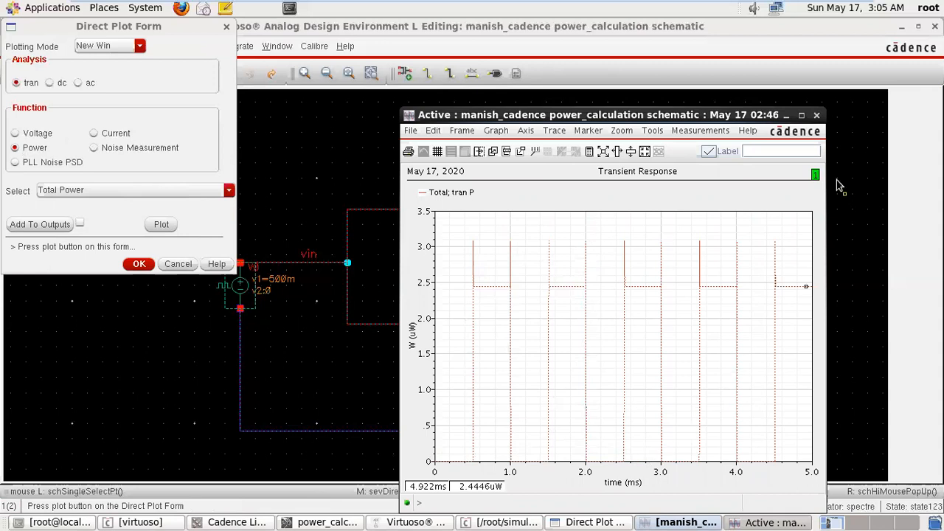
pyautogui.click(817, 116)
# Change the power selection to Instance and plot the transient power of the PM0 transistor.
pyautogui.click(204, 195)
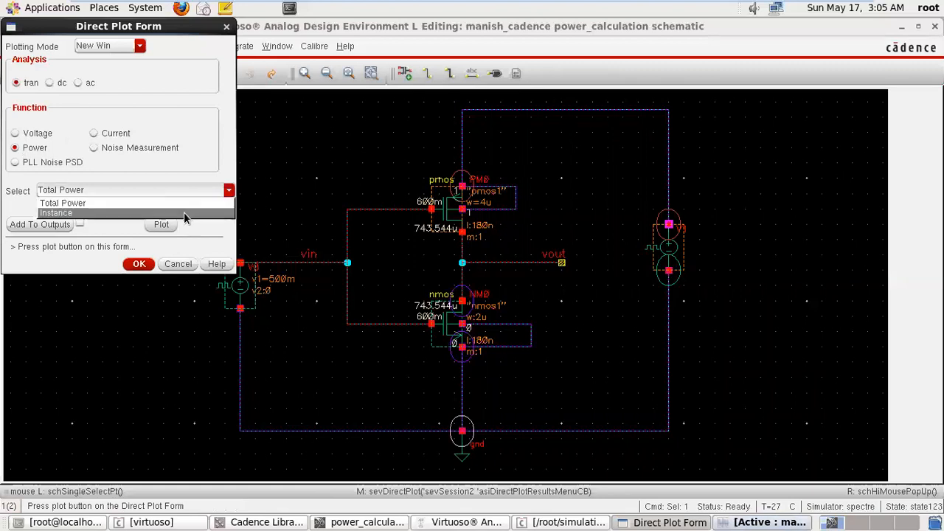
pyautogui.click(185, 212)
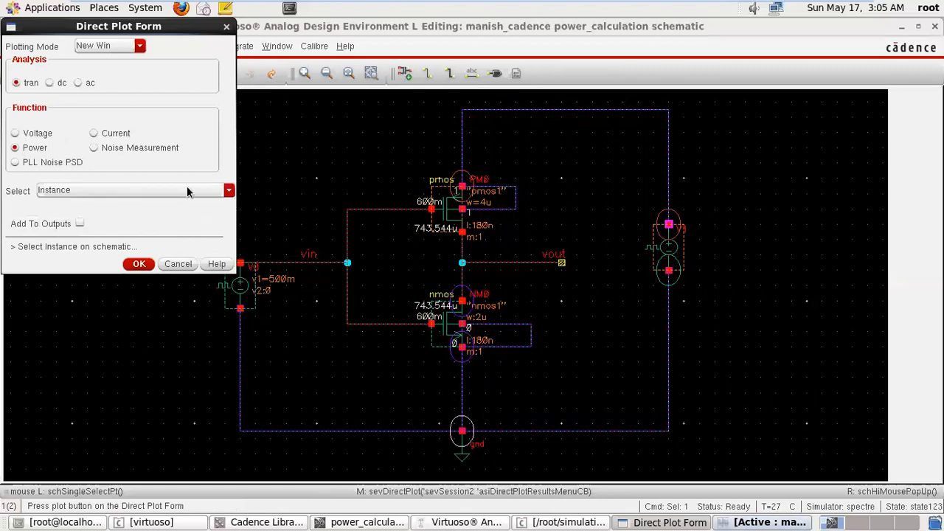
pyautogui.click(454, 221)
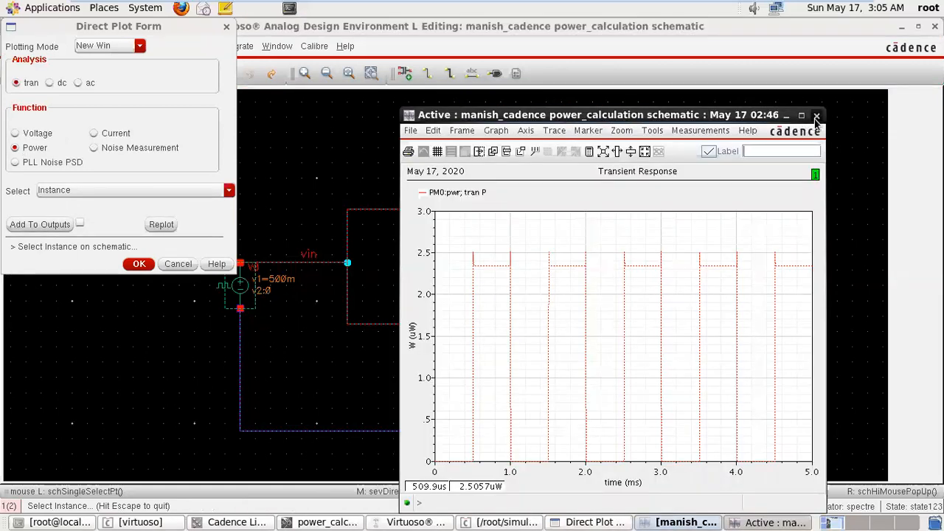
# Close the PM0 power plot, plot and close the transient power of NM0, and try to plot the V1 source's power.
pyautogui.click(816, 117)
pyautogui.click(452, 331)
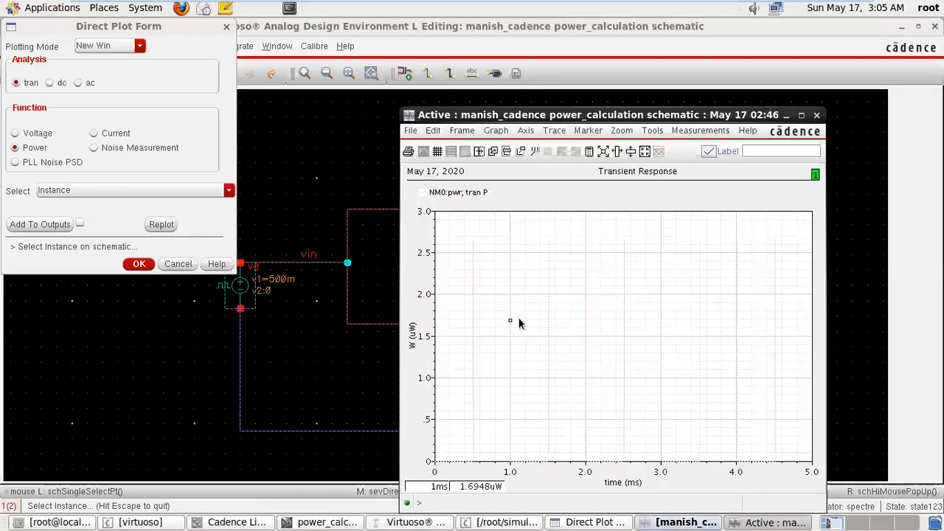
pyautogui.click(816, 117)
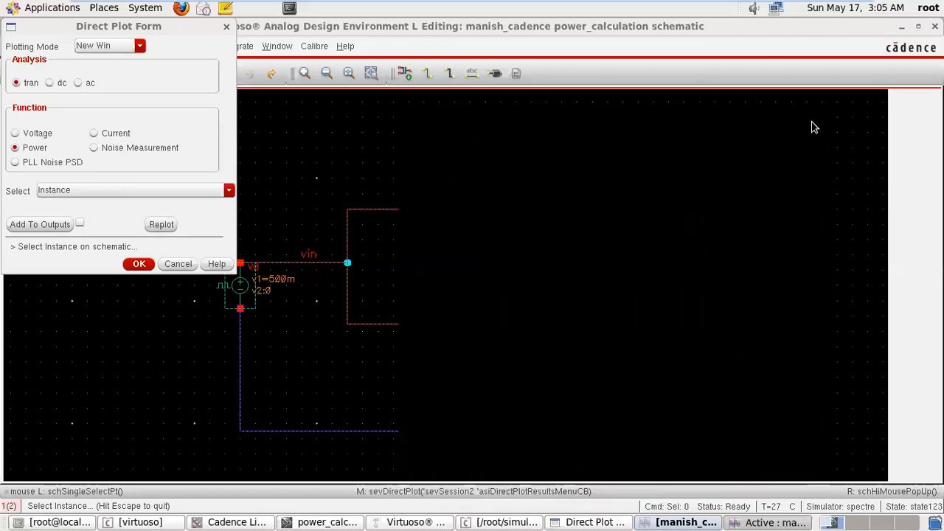
pyautogui.click(665, 256)
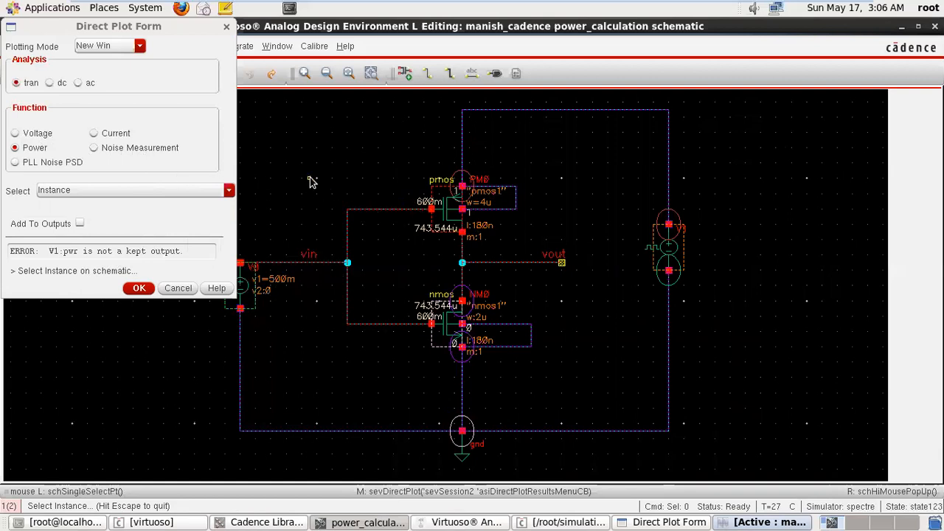
# Check the Noise Measurement and PLL Noise PSD functions for the transient analysis.
pyautogui.click(93, 148)
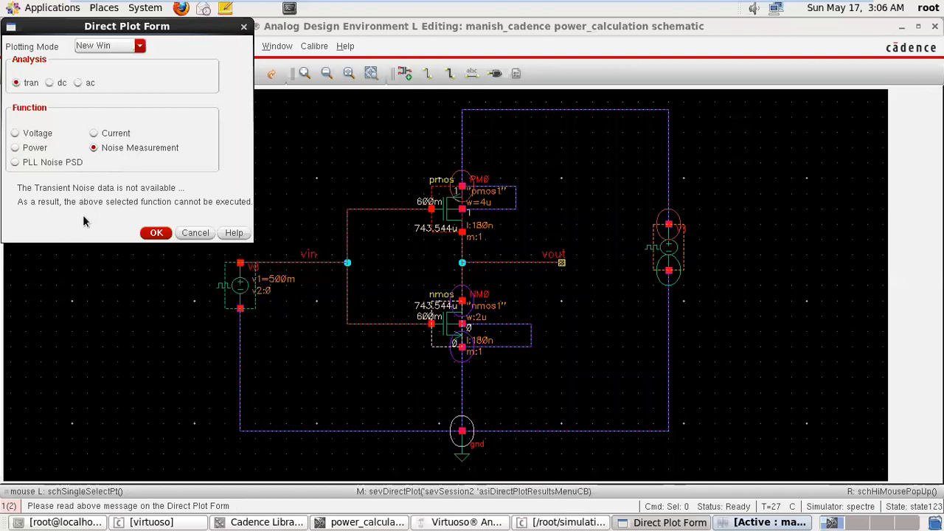
pyautogui.click(16, 164)
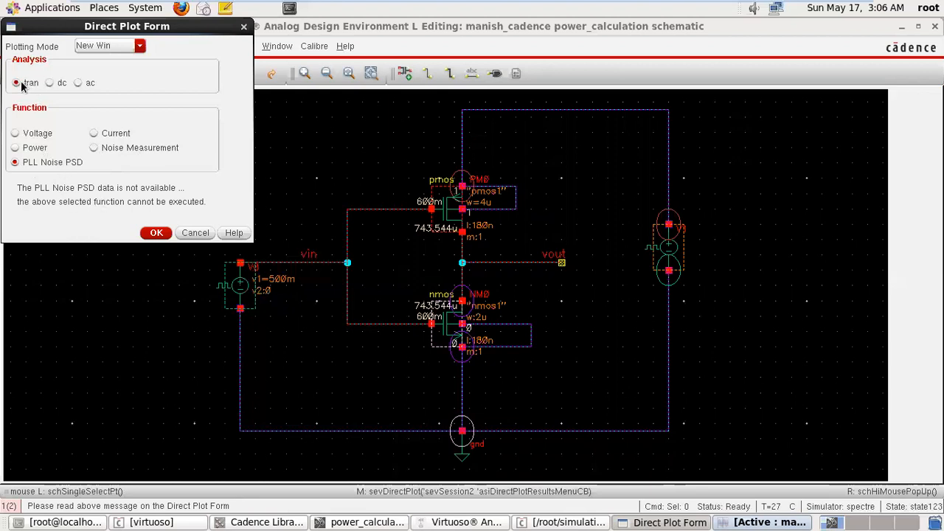
# Switch the analysis to ac and plot the Net voltage magnitude of vin and of vout, closing each plot.
pyautogui.click(78, 84)
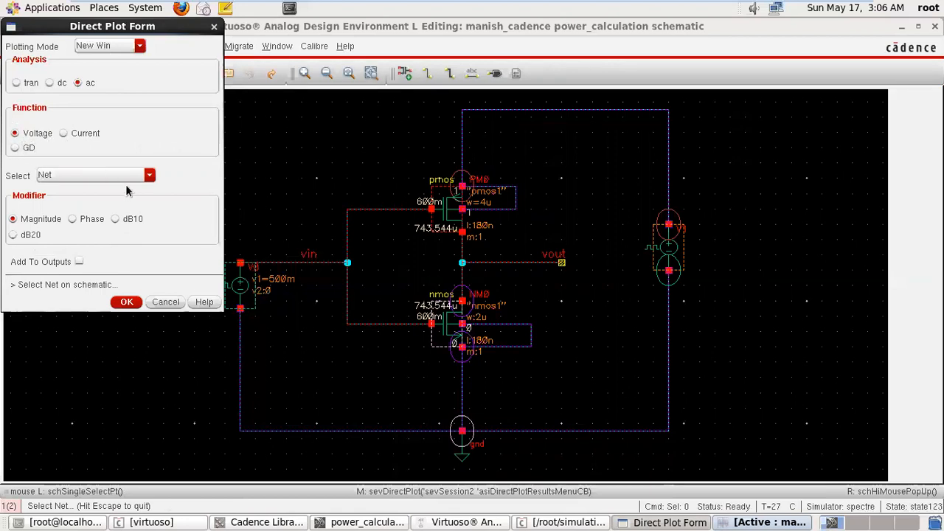
pyautogui.click(117, 174)
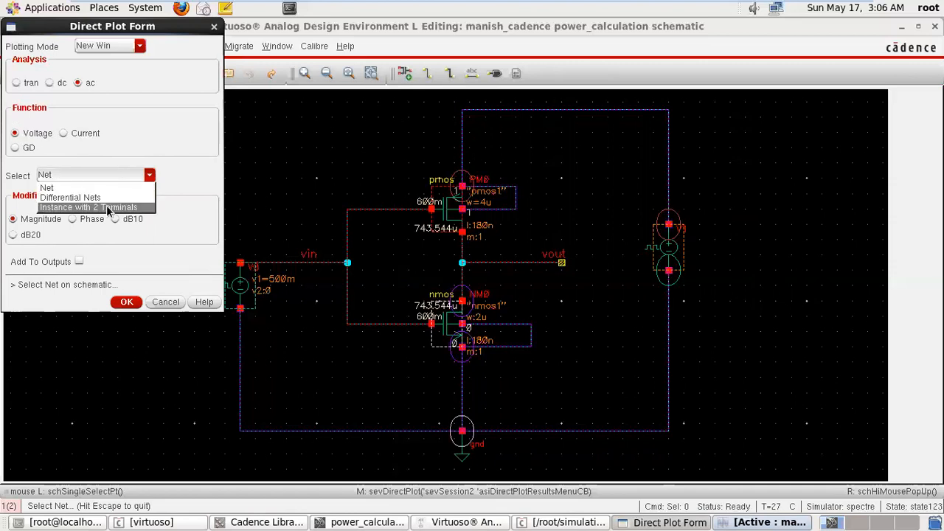
pyautogui.click(93, 187)
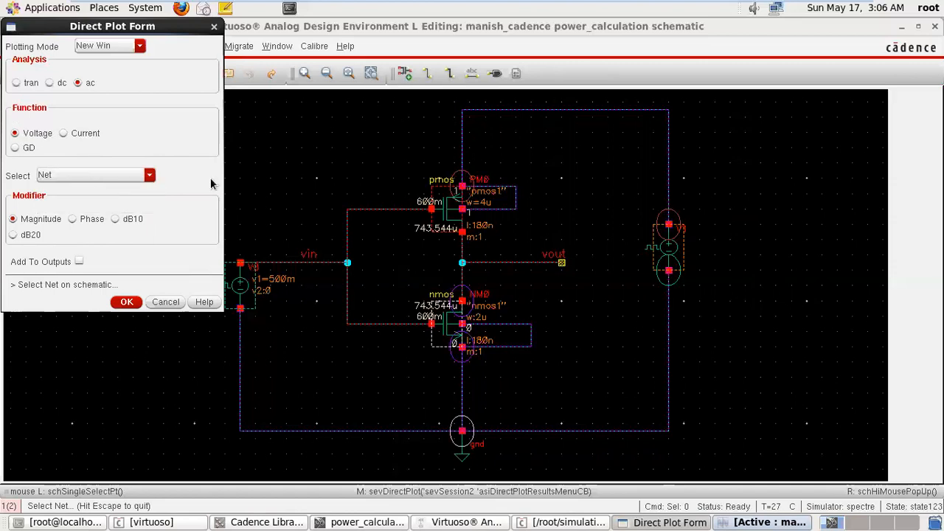
pyautogui.click(318, 260)
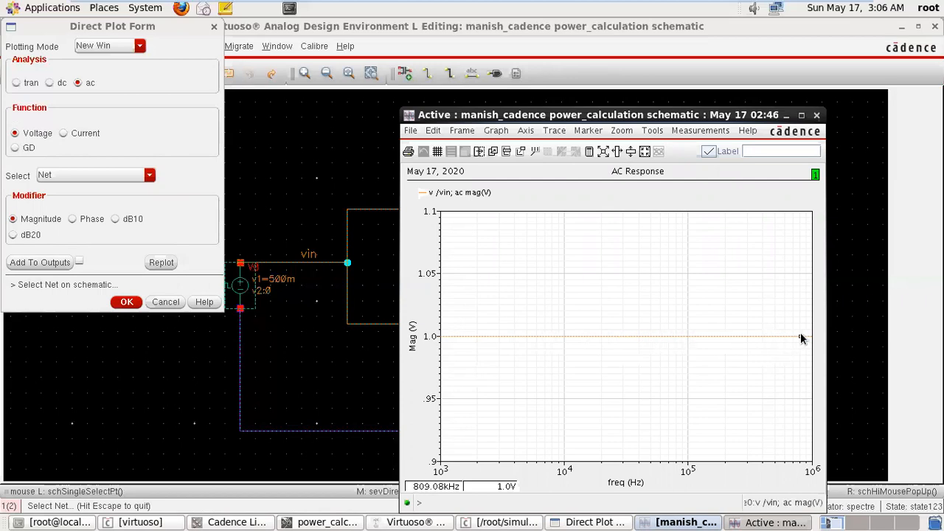
pyautogui.click(818, 116)
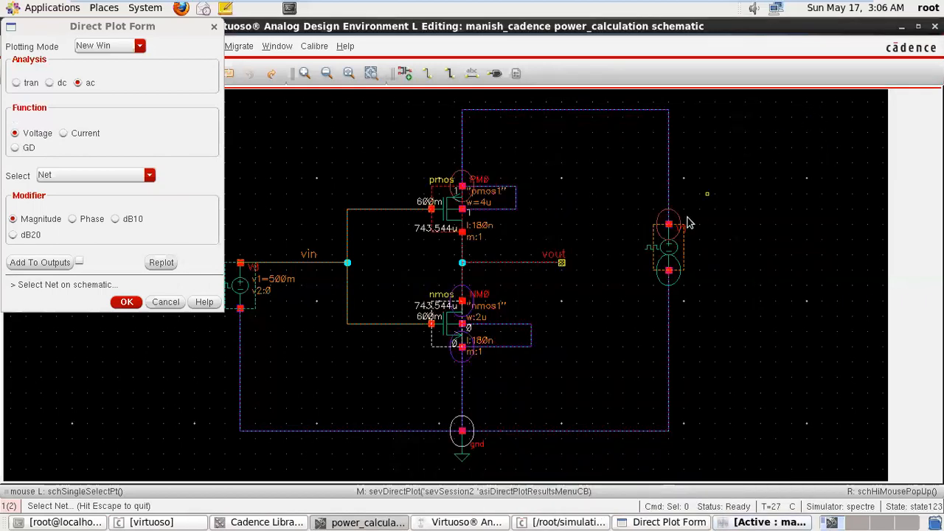
pyautogui.click(526, 262)
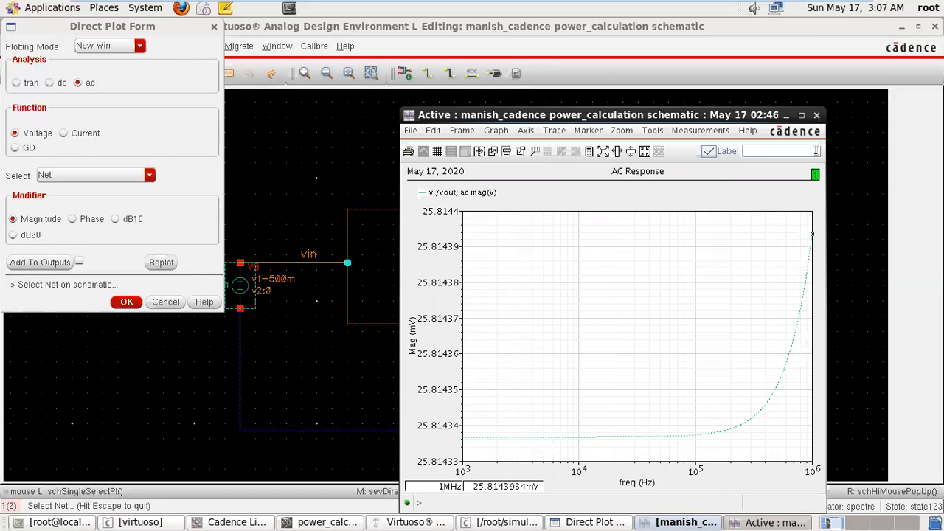
pyautogui.click(816, 117)
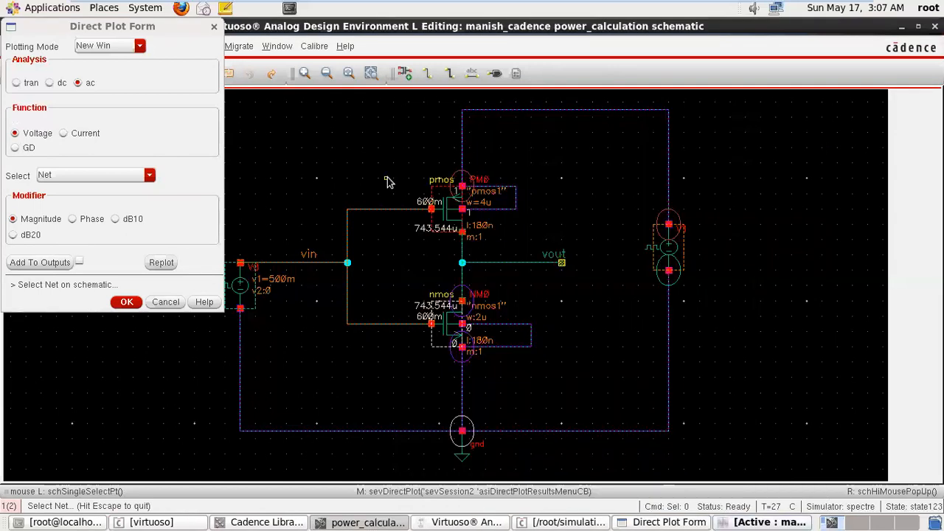
# Plot the AC Differential Nets voltage with vin as positive net and the upper supply net as negative net, and close the plot.
pyautogui.click(150, 175)
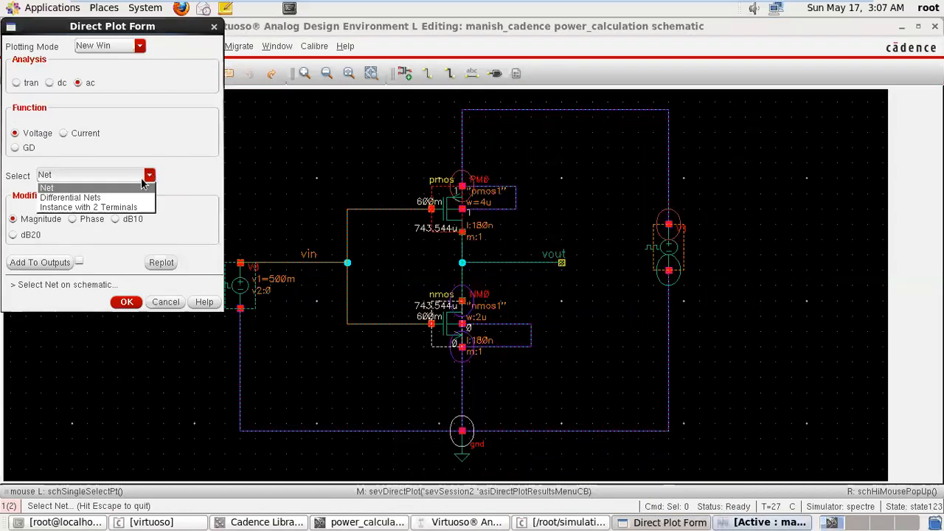
pyautogui.click(121, 197)
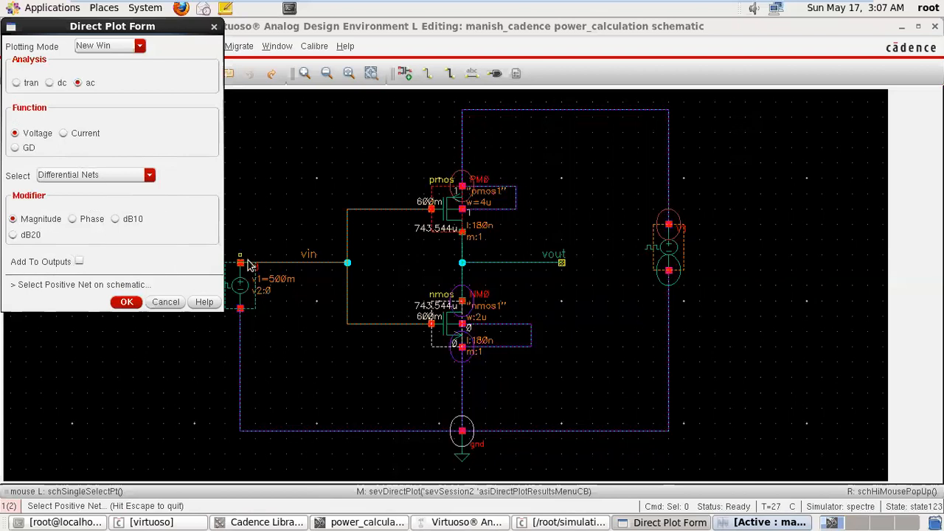
pyautogui.click(313, 265)
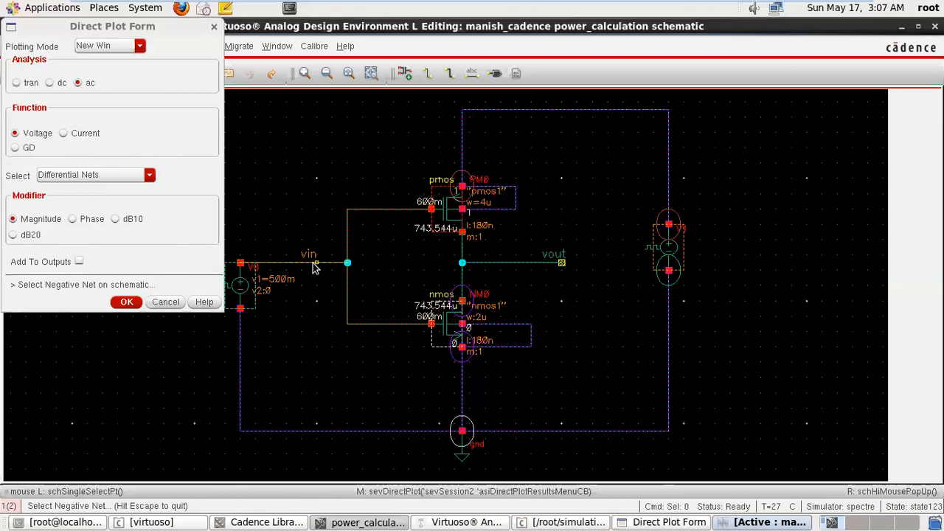
pyautogui.click(539, 111)
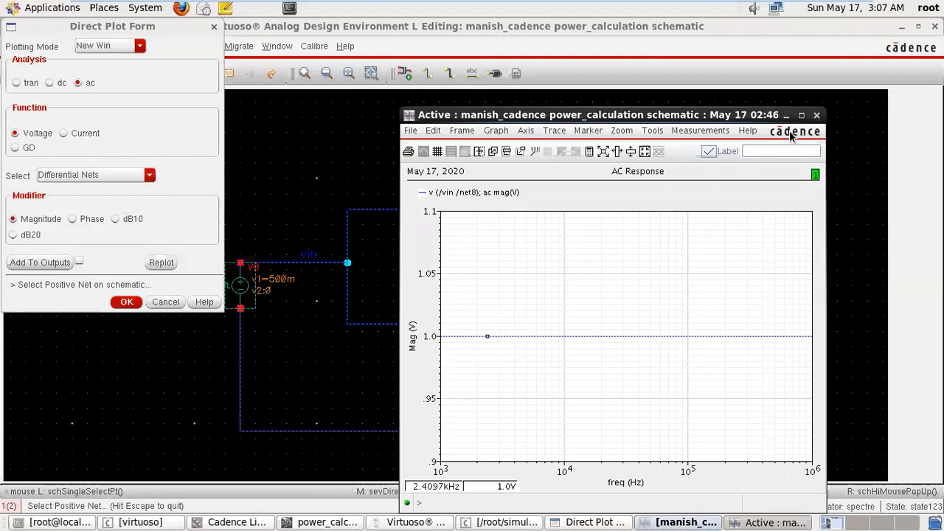
pyautogui.moveTo(764, 115); pyautogui.dragTo(725, 116)
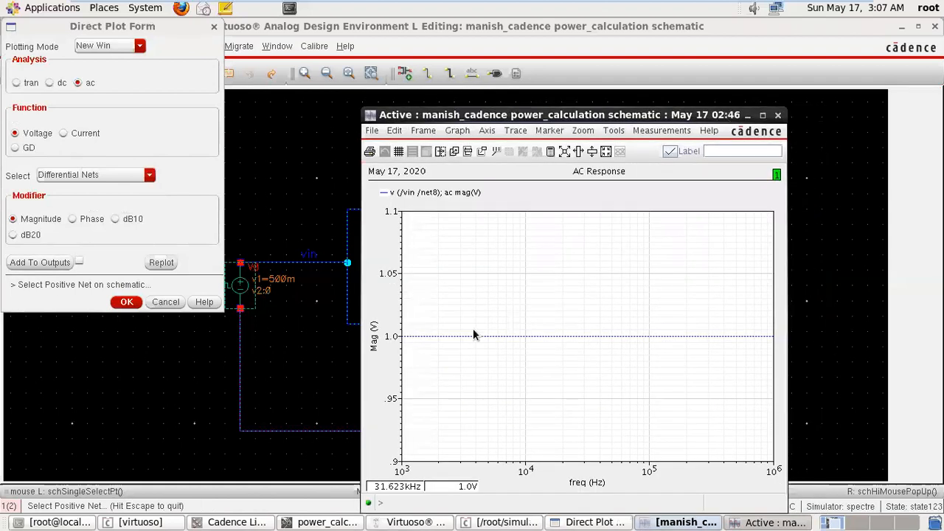
pyautogui.click(778, 115)
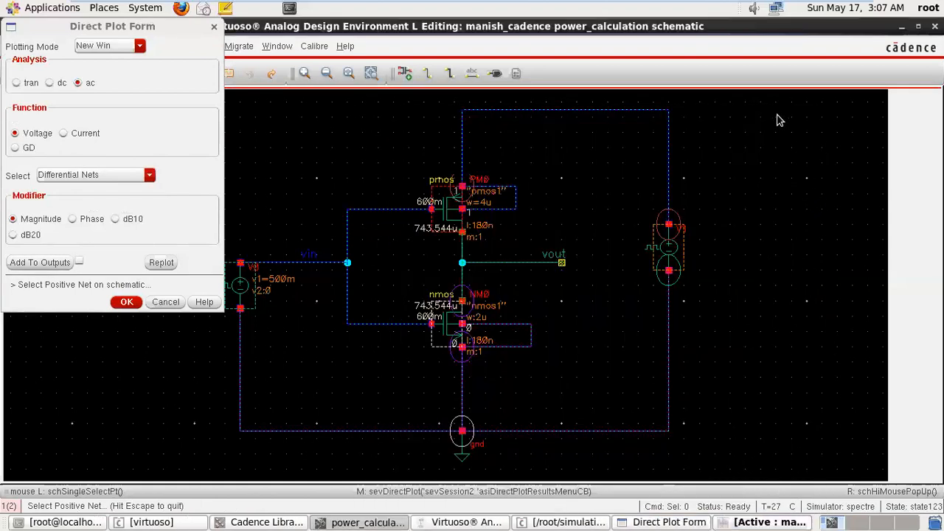
# Plot the AC differential voltage between vin and vout, open its trace attributes, and close both windows without changes.
pyautogui.click(308, 264)
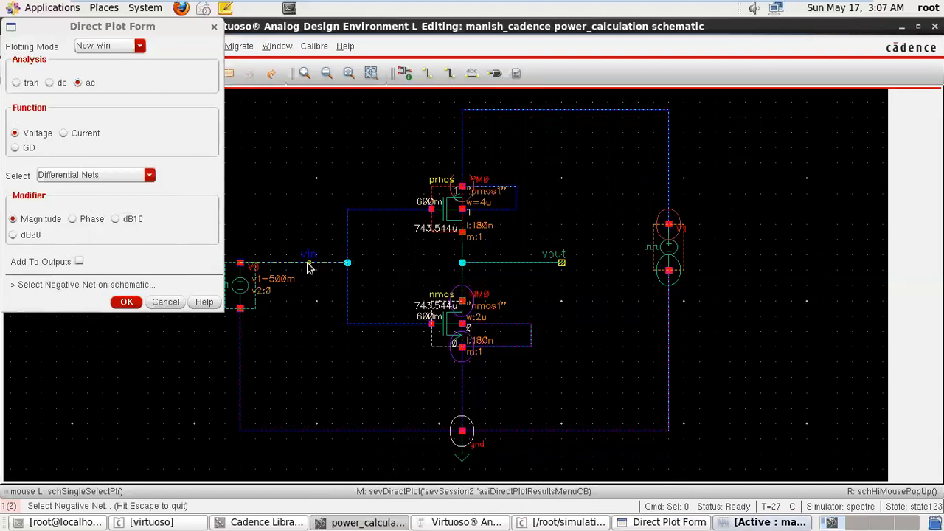
pyautogui.click(493, 265)
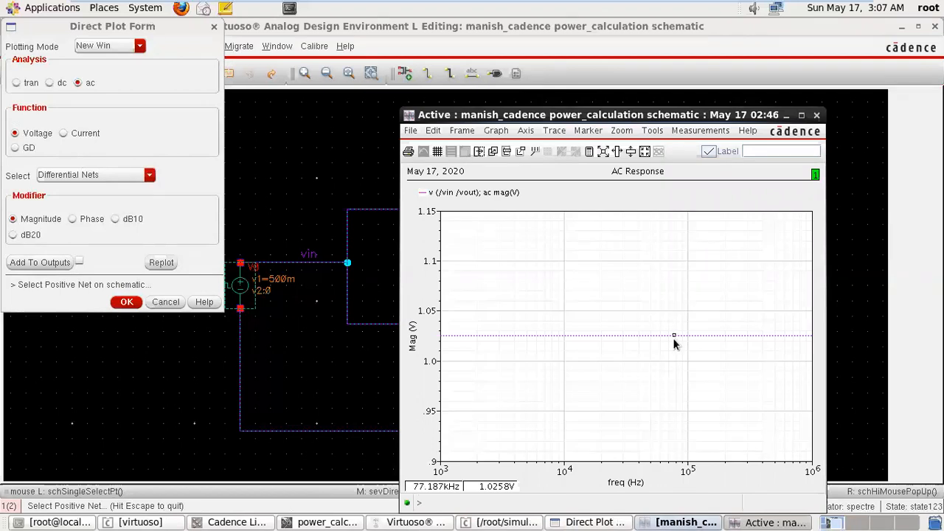
pyautogui.doubleClick(673, 337)
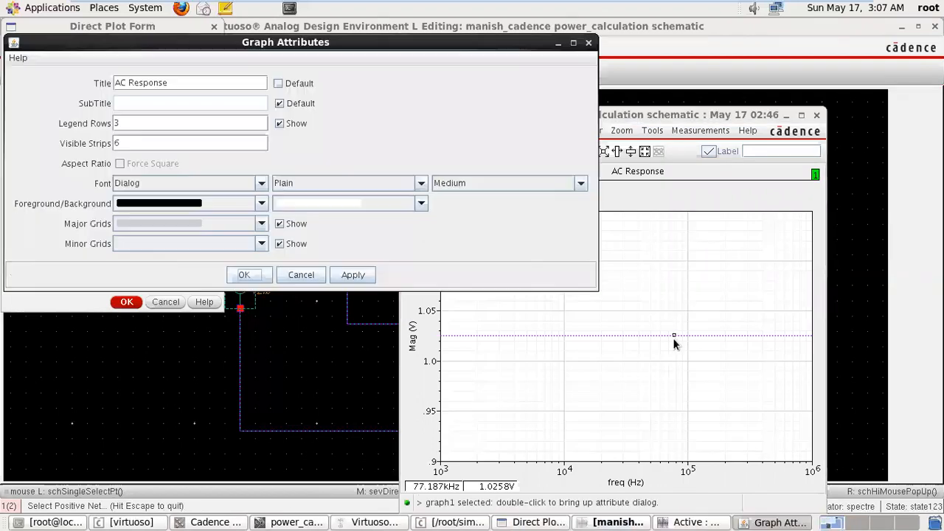
pyautogui.click(560, 187)
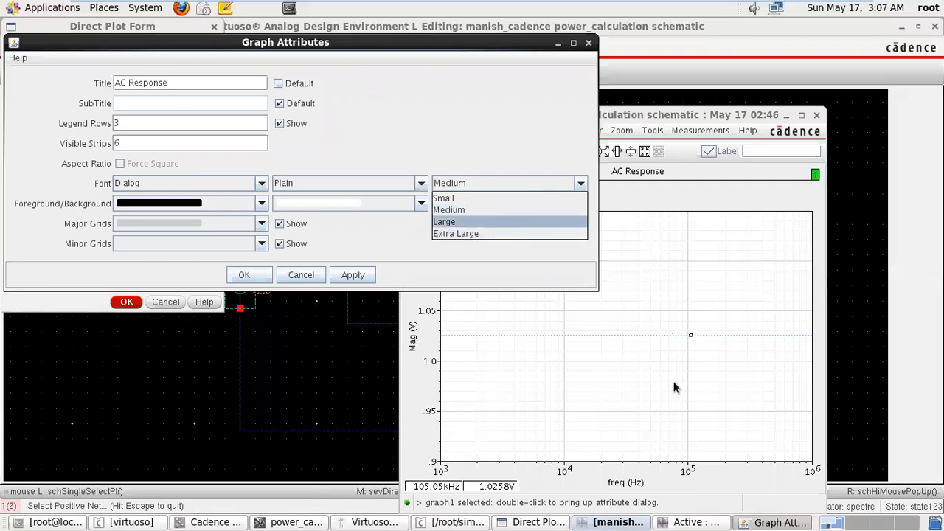
pyautogui.doubleClick(667, 335)
pyautogui.click(668, 335)
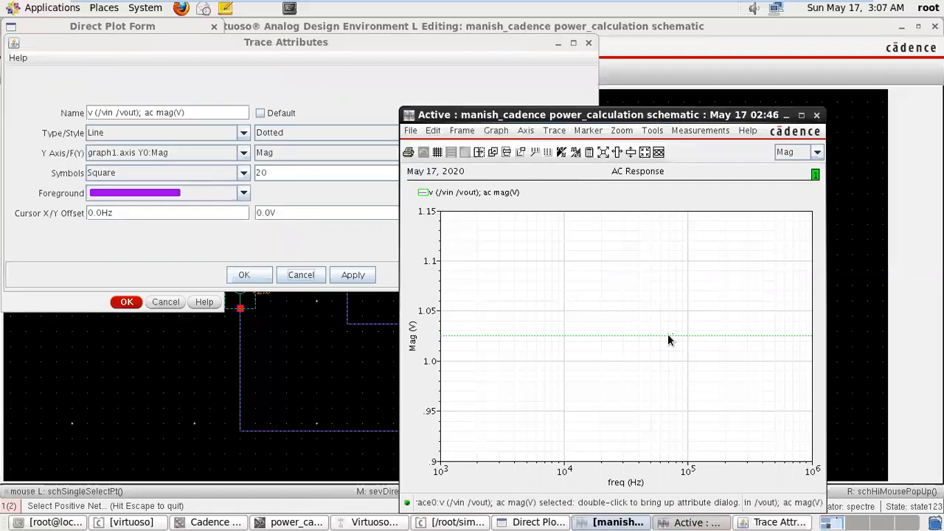
pyautogui.click(815, 116)
pyautogui.click(589, 44)
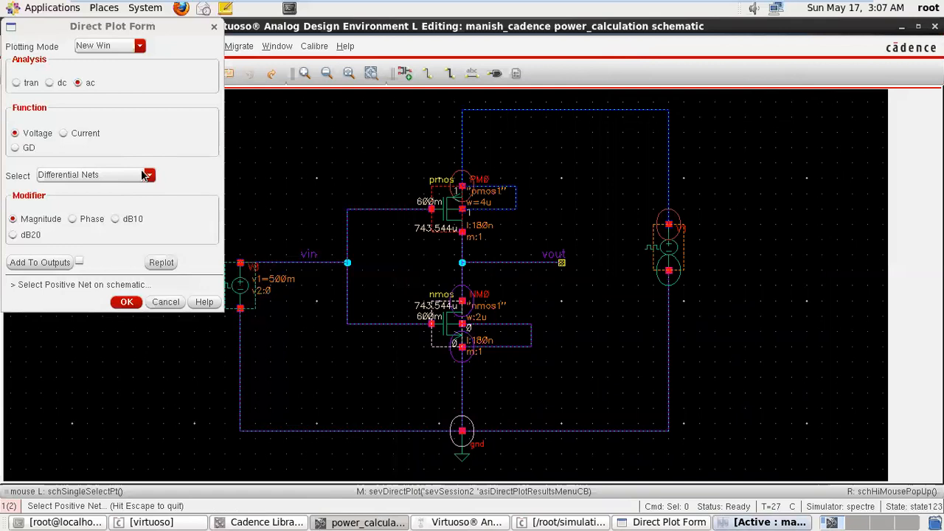
# Switch the function to Current with Terminal selection and plot the AC current magnitude at PM0's source terminal.
pyautogui.click(64, 134)
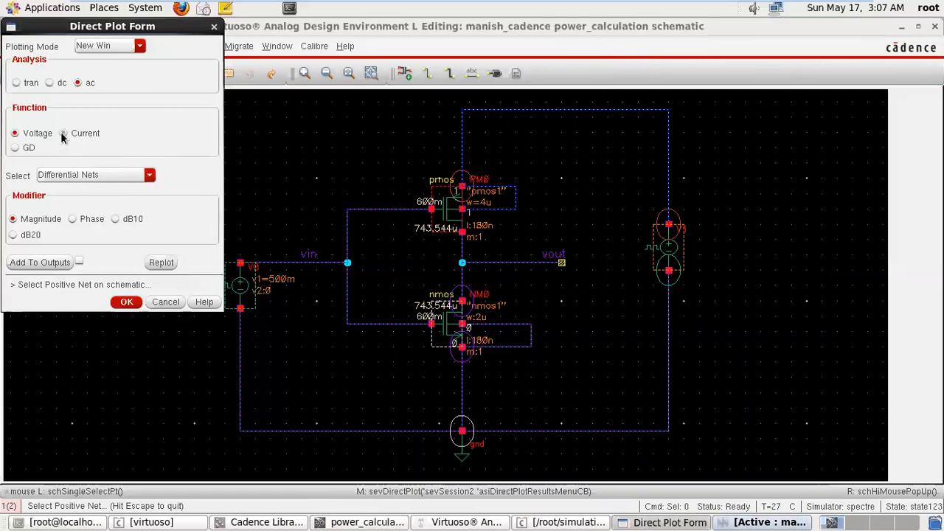
pyautogui.click(88, 176)
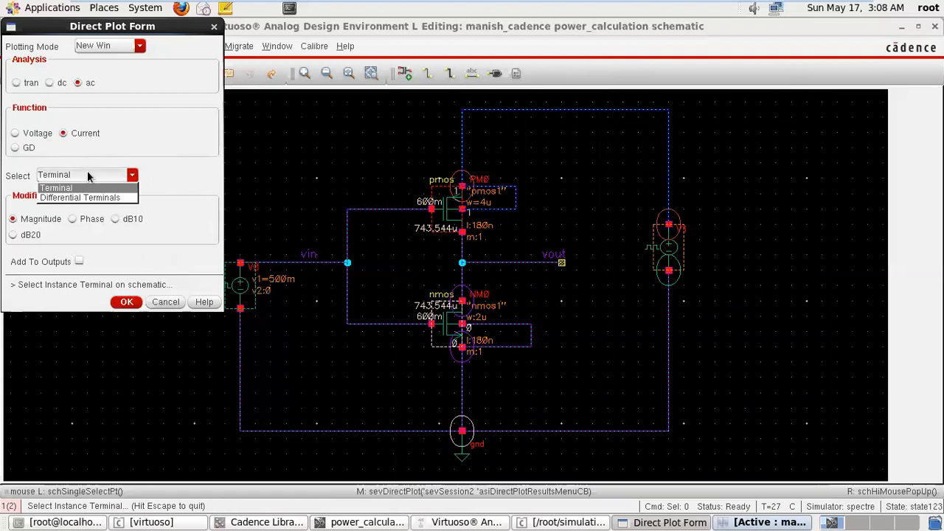
pyautogui.click(83, 189)
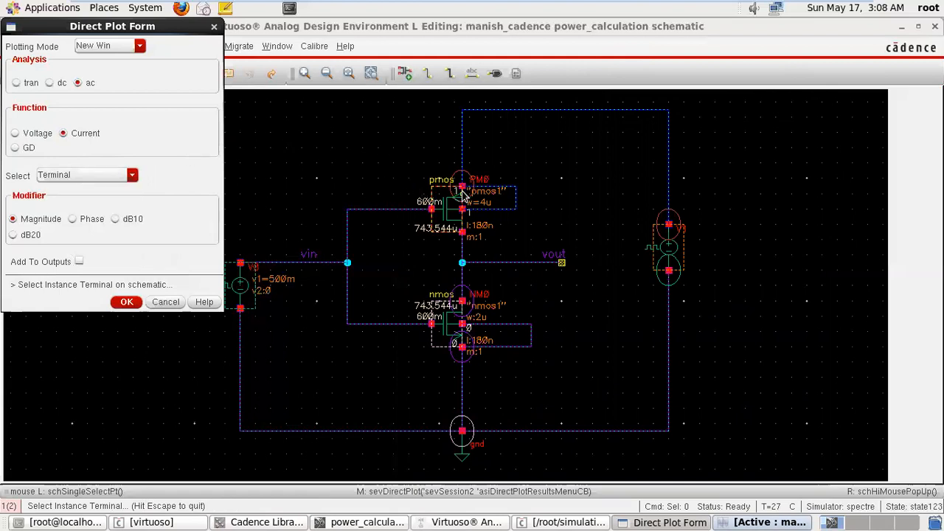
pyautogui.click(464, 186)
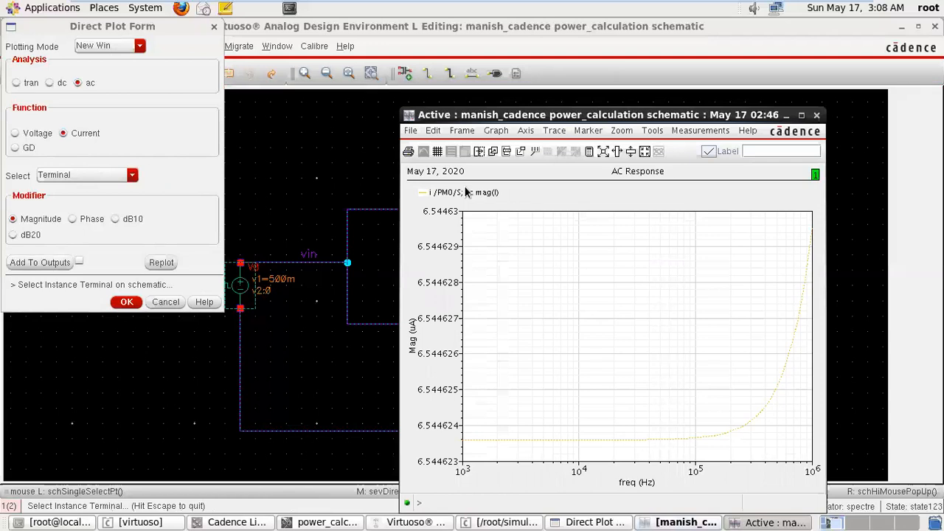
# Set the PM0 source current trace to Bold thickness with a red foreground, apply it, and close the trace attributes.
pyautogui.click(767, 407)
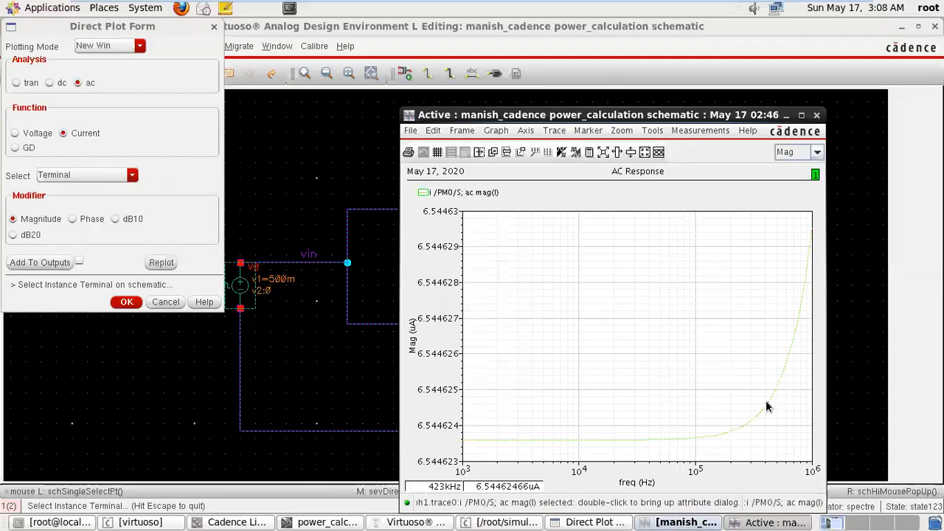
pyautogui.doubleClick(767, 407)
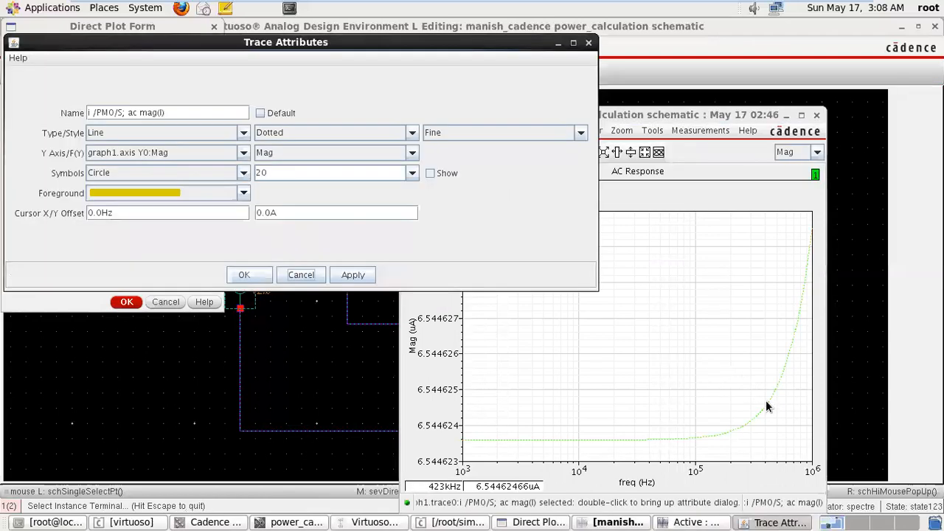
pyautogui.click(465, 133)
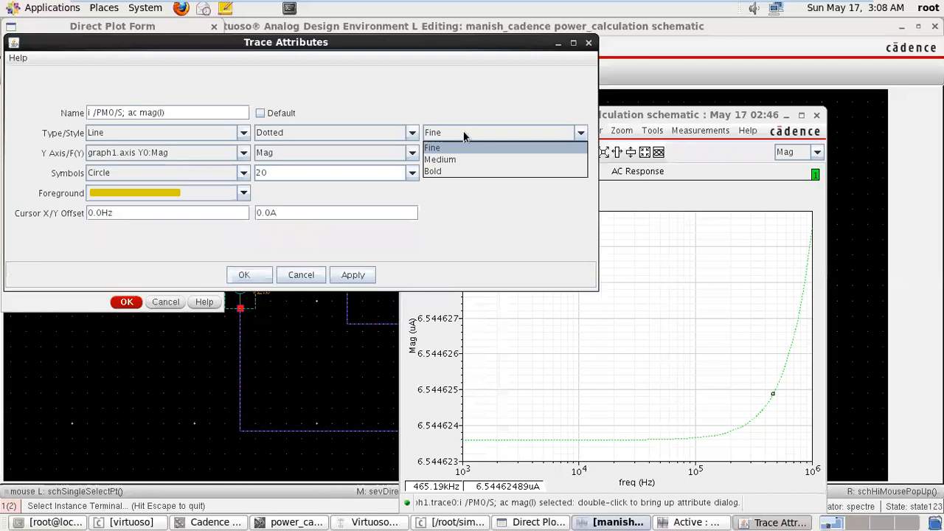
pyautogui.click(454, 170)
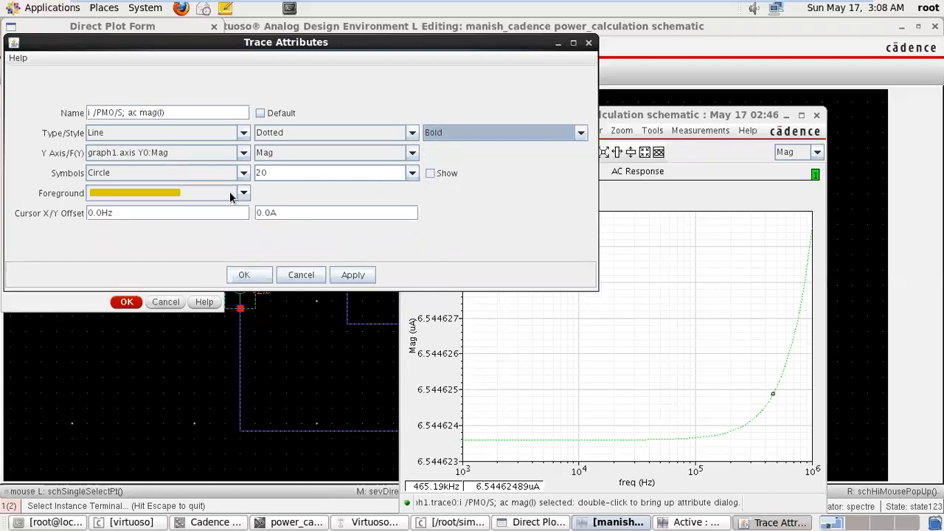
pyautogui.click(208, 190)
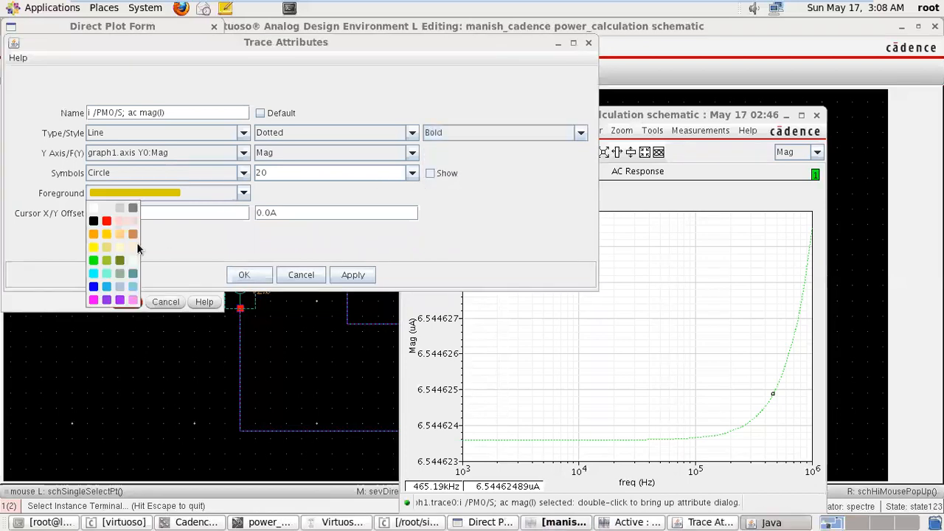
pyautogui.click(106, 221)
pyautogui.click(352, 275)
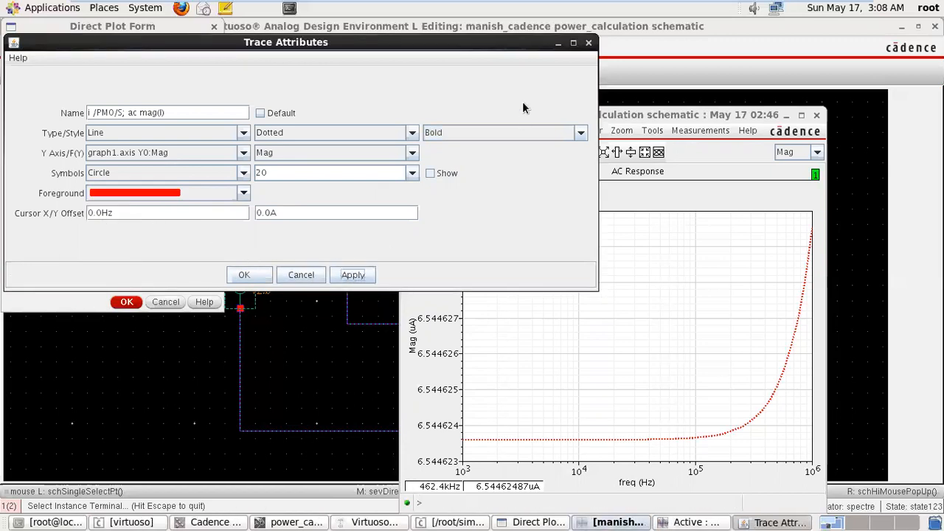
pyautogui.click(588, 42)
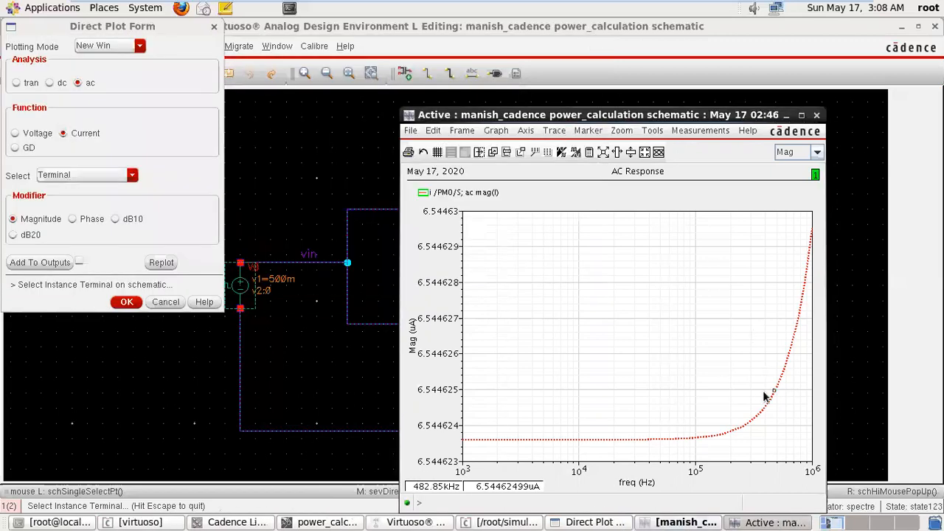
# Switch the current selection to Differential Terminals, close the old plot, and plot the AC magnitude between PM0's source and V1's plus terminal.
pyautogui.click(123, 177)
pyautogui.click(121, 199)
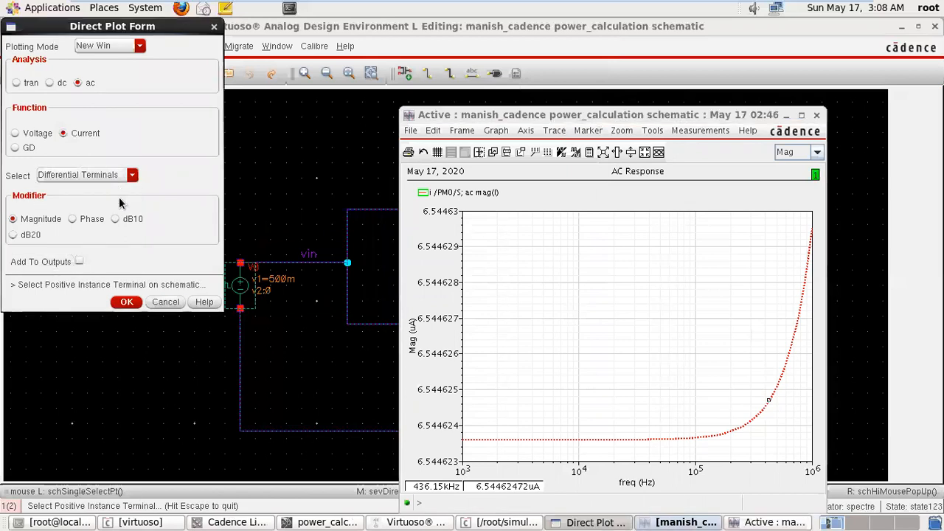
pyautogui.click(814, 114)
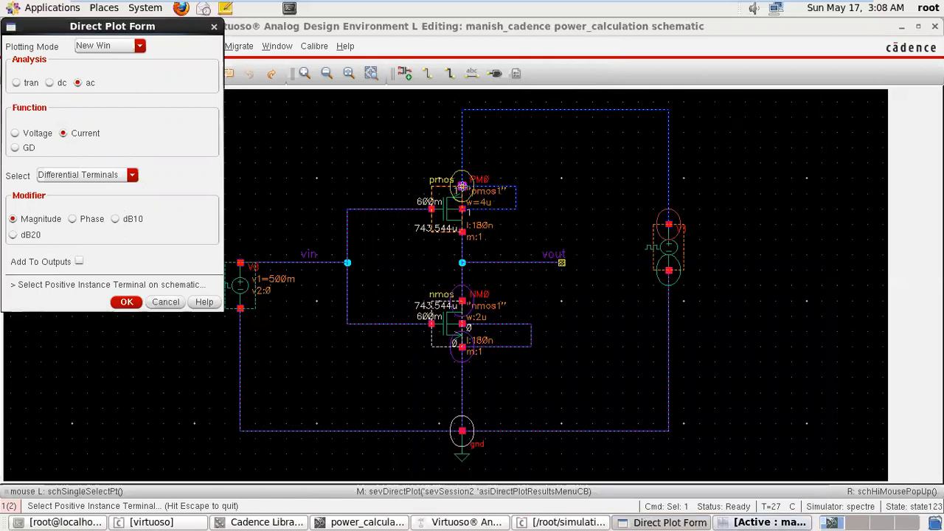
pyautogui.click(462, 186)
pyautogui.click(499, 152)
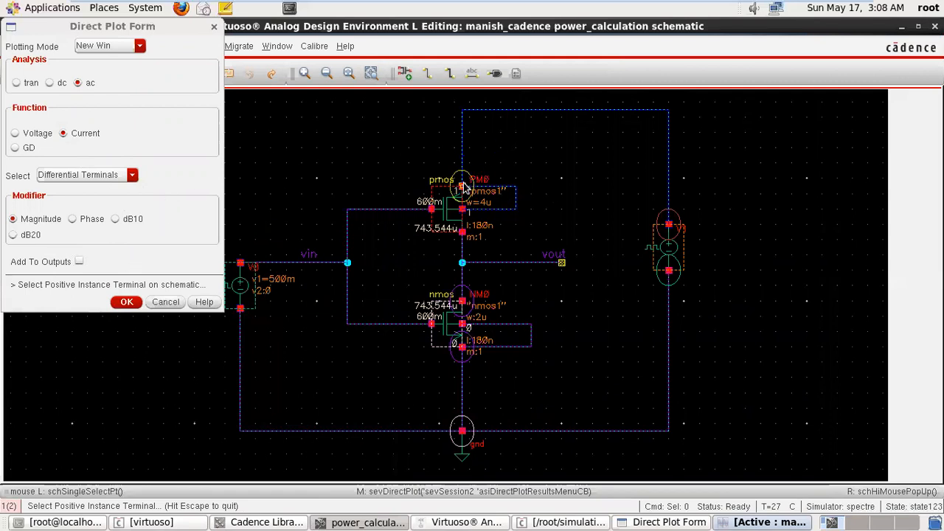
pyautogui.click(463, 186)
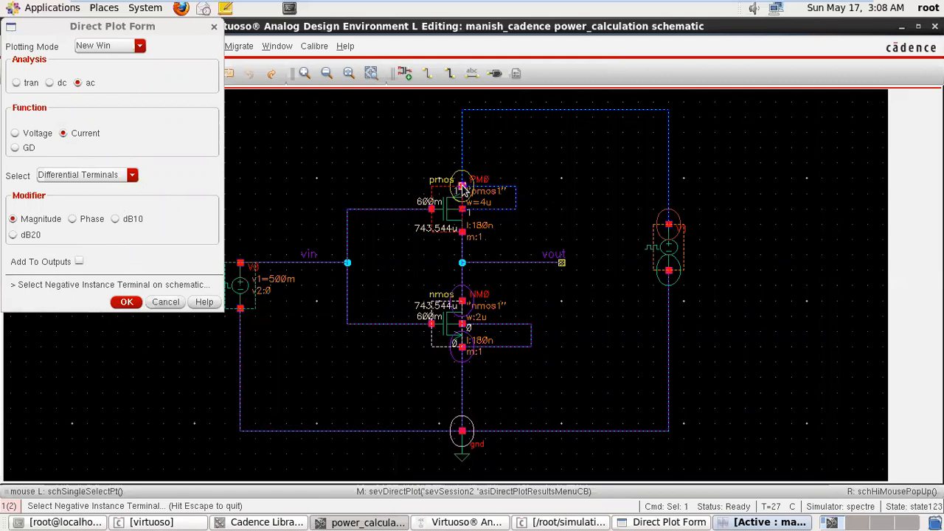
pyautogui.click(668, 225)
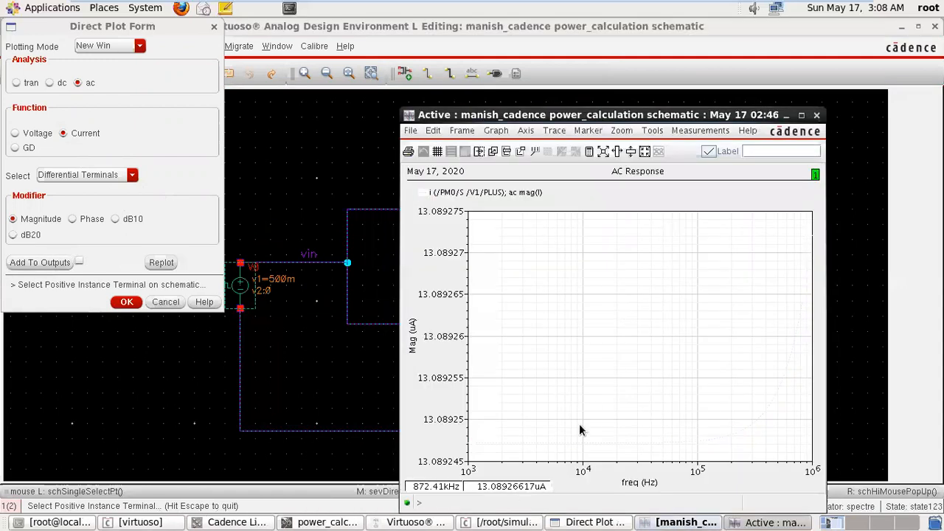
# Set the differential current magnitude trace to Bold thickness, apply it, and close the trace attributes and the plot window.
pyautogui.doubleClick(590, 442)
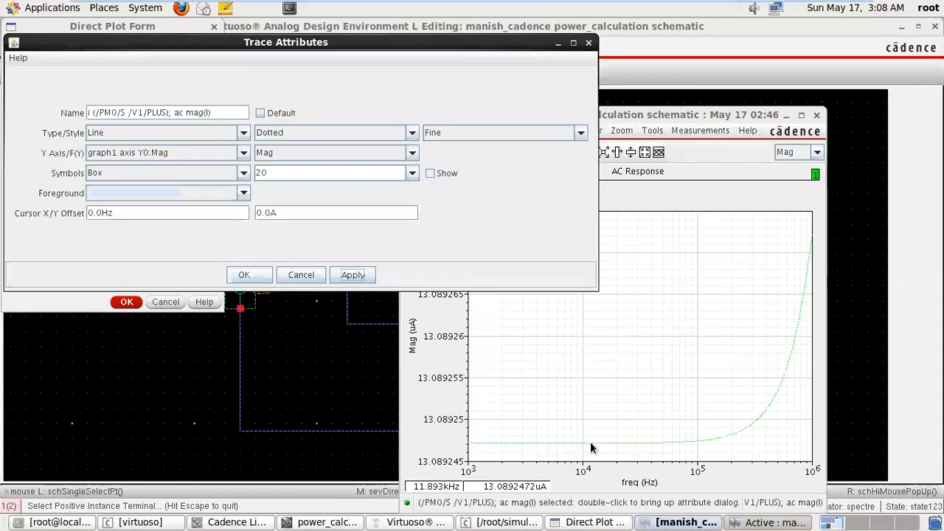
pyautogui.click(518, 136)
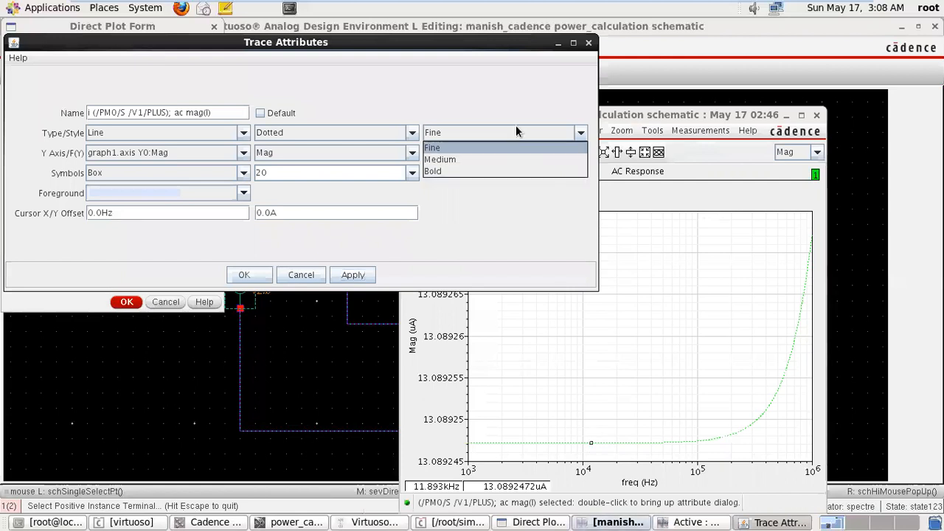
pyautogui.click(490, 170)
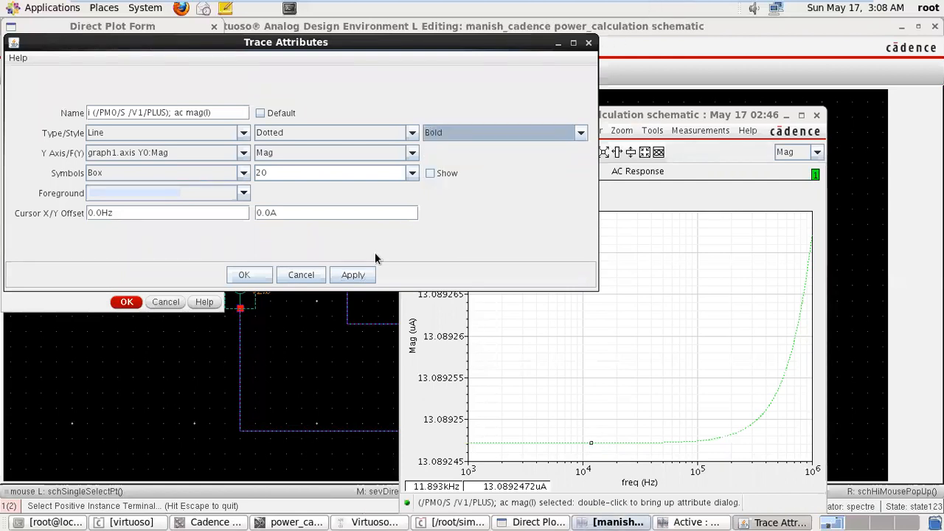
pyautogui.click(366, 273)
pyautogui.click(244, 275)
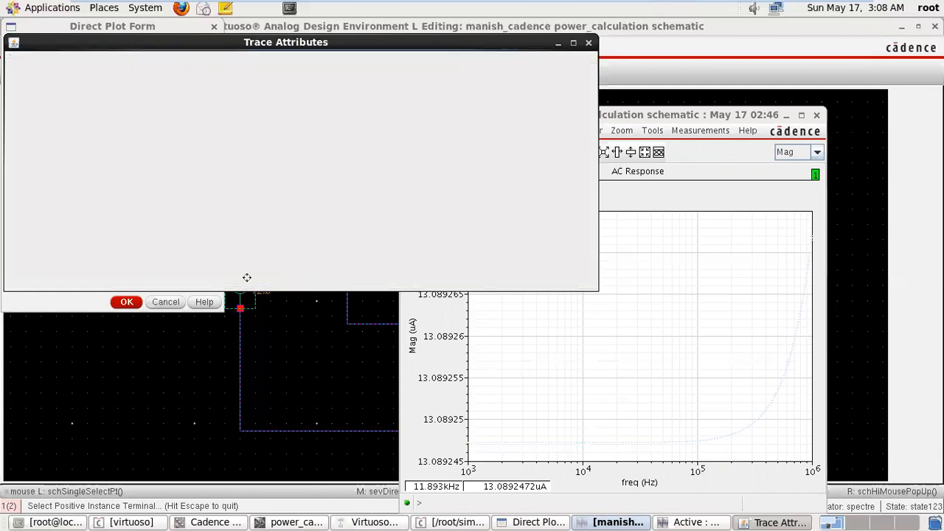
pyautogui.click(817, 116)
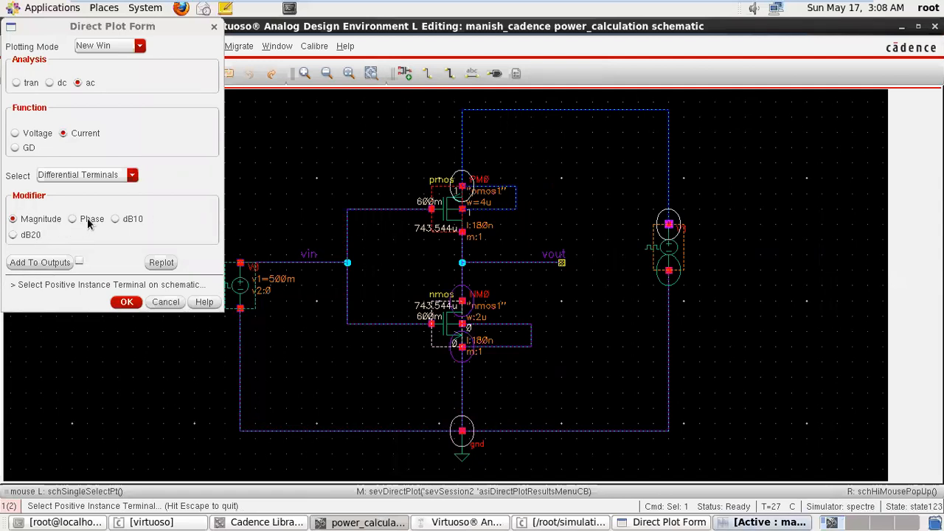
# Set the modifier to dB20 and plot the AC differential current between PM0's source terminal and V1's plus terminal.
pyautogui.click(12, 235)
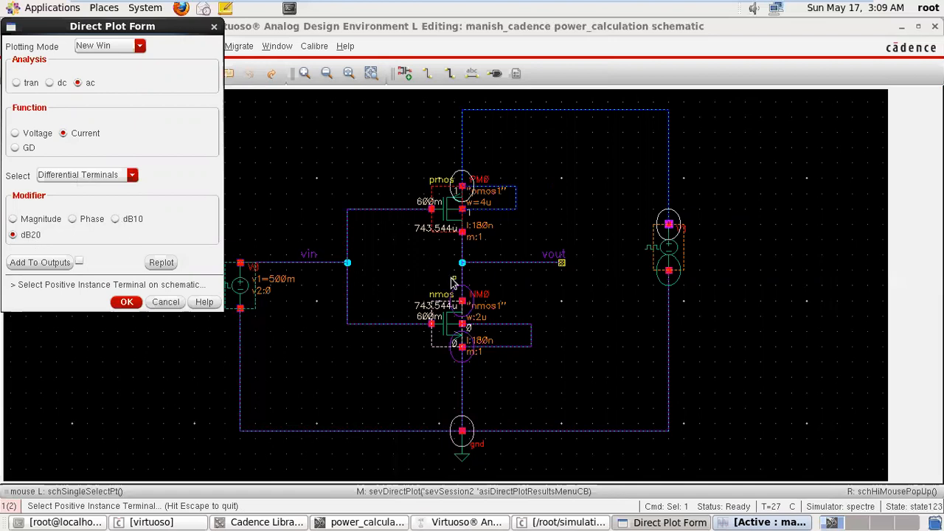
pyautogui.click(462, 187)
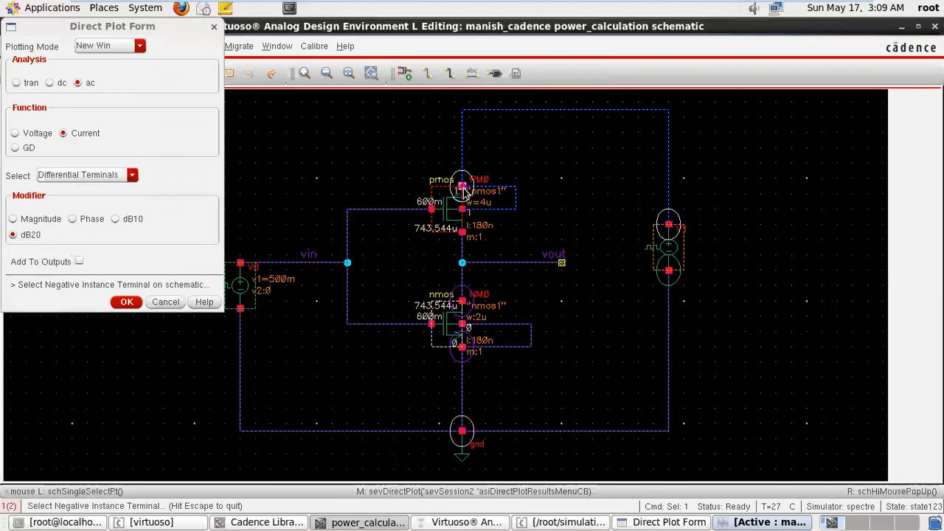
pyautogui.click(670, 225)
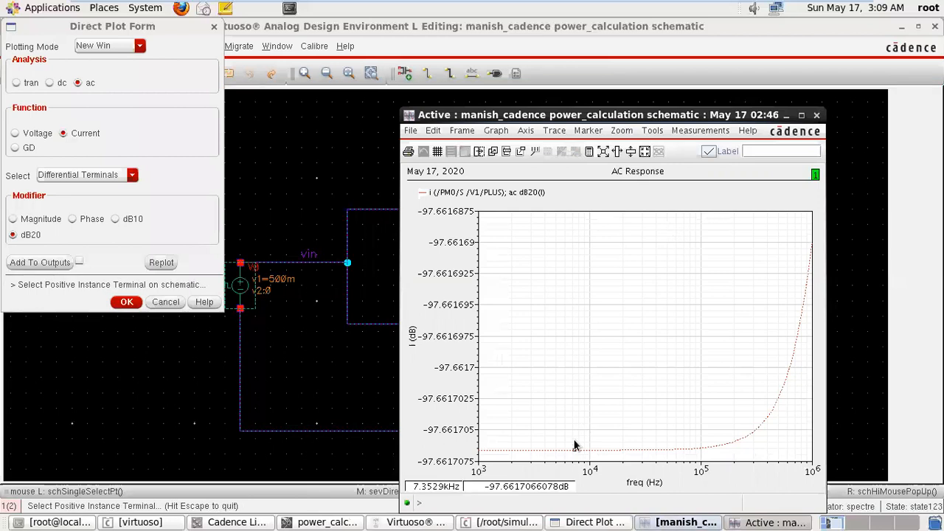
# Set the dB20 differential current trace to Bold thickness, apply it, and close the trace attributes and the plot window.
pyautogui.click(724, 449)
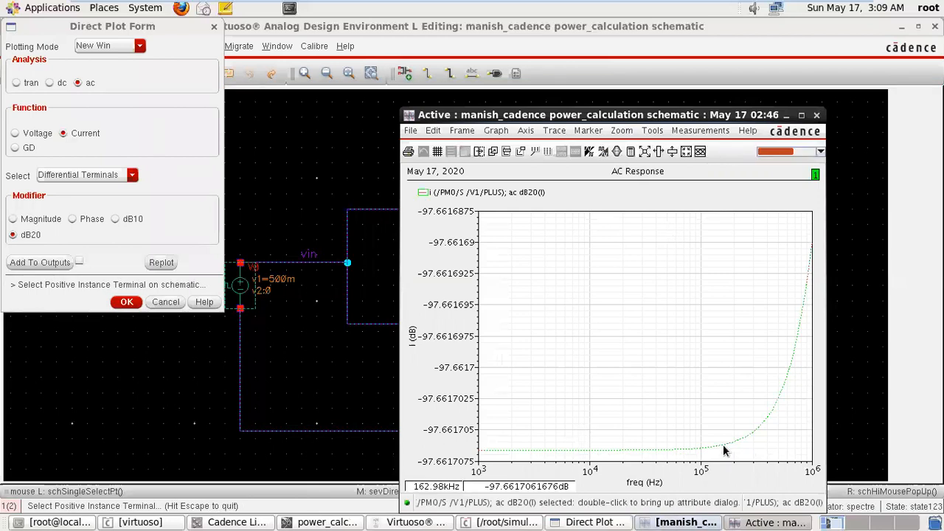
pyautogui.doubleClick(723, 450)
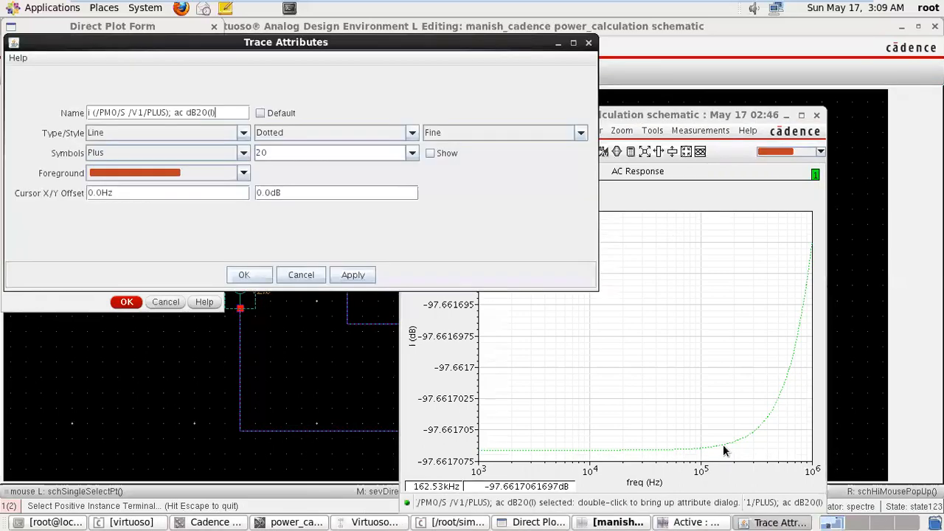
pyautogui.click(522, 133)
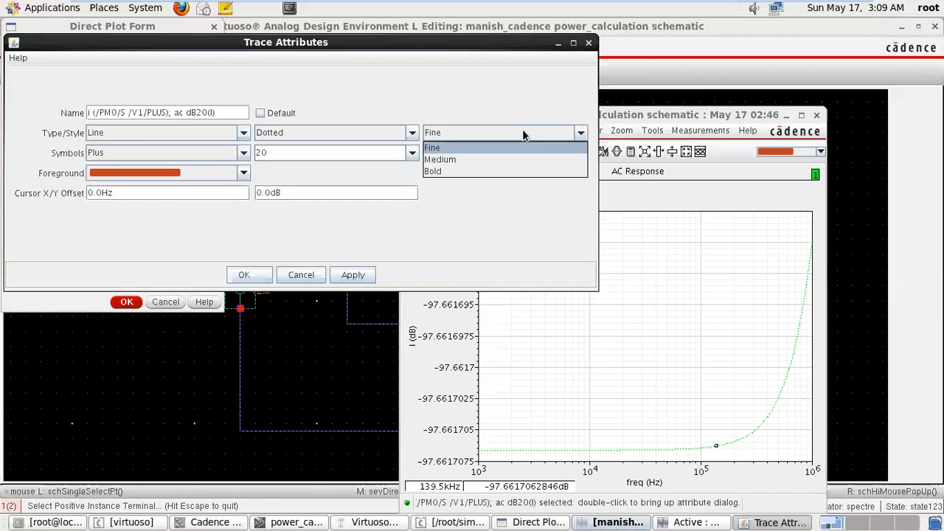
pyautogui.click(491, 169)
pyautogui.click(353, 274)
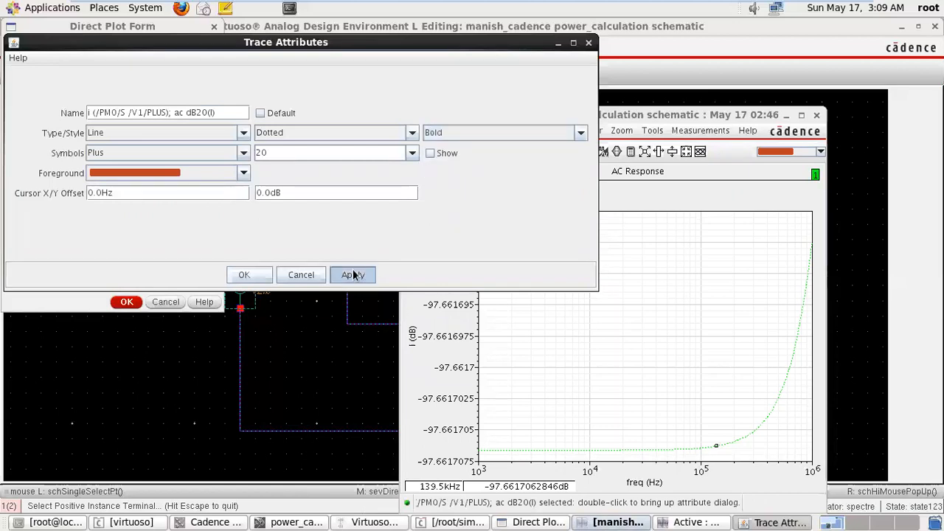
pyautogui.click(245, 275)
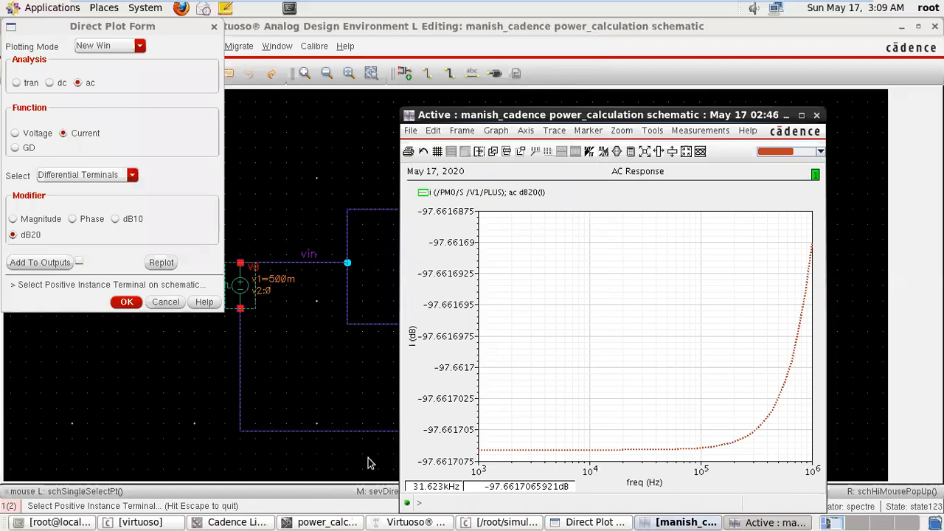
pyautogui.click(817, 116)
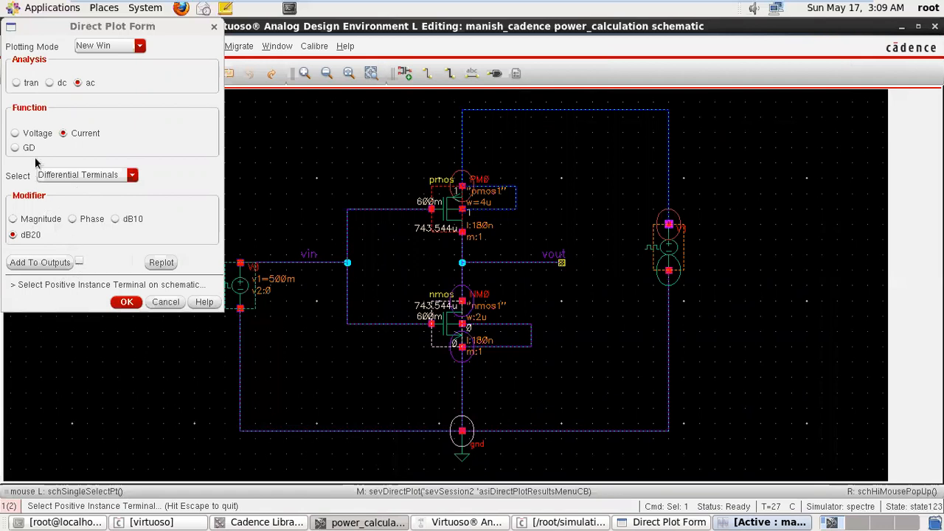
# Set the Direct Plot analysis to dc and the function to Power, and close the form.
pyautogui.click(50, 84)
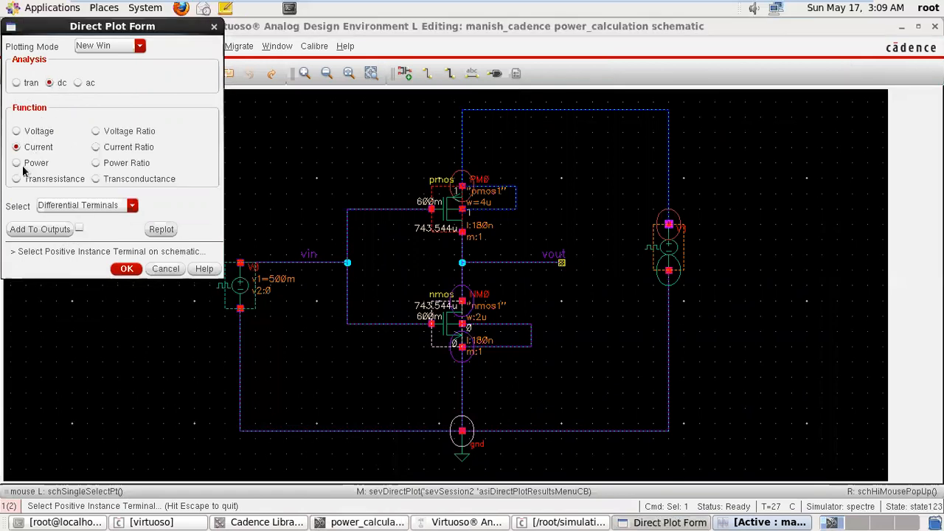
pyautogui.click(16, 163)
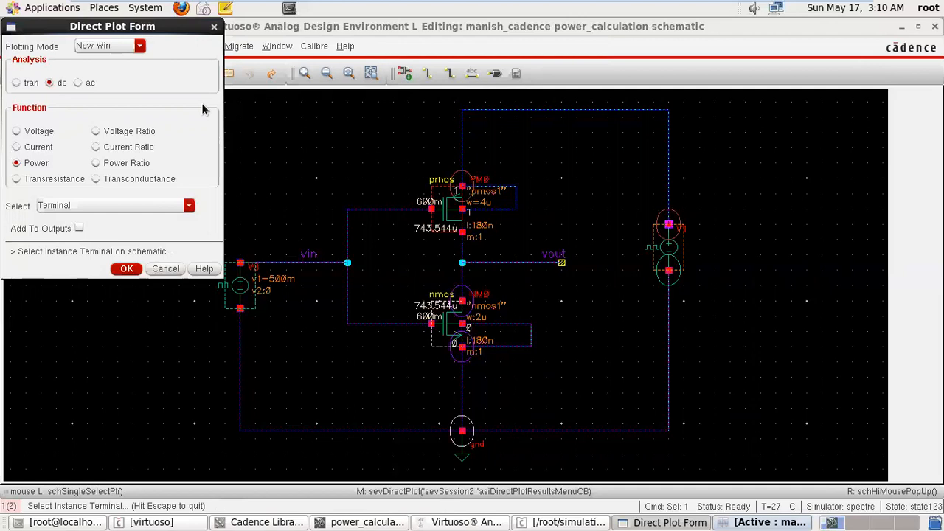
pyautogui.click(214, 27)
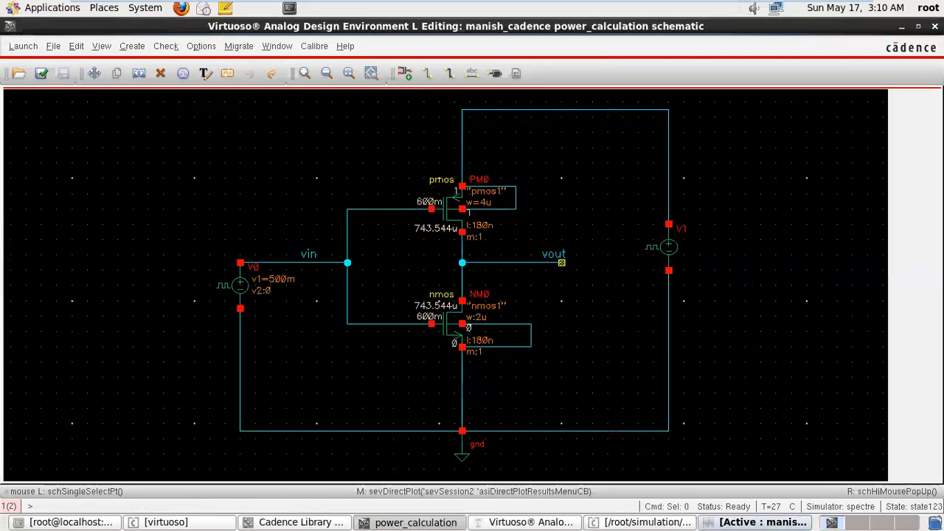
# Close the schematic and the simulation environment without saving the state, and minimize the virtual machine window.
pyautogui.click(935, 25)
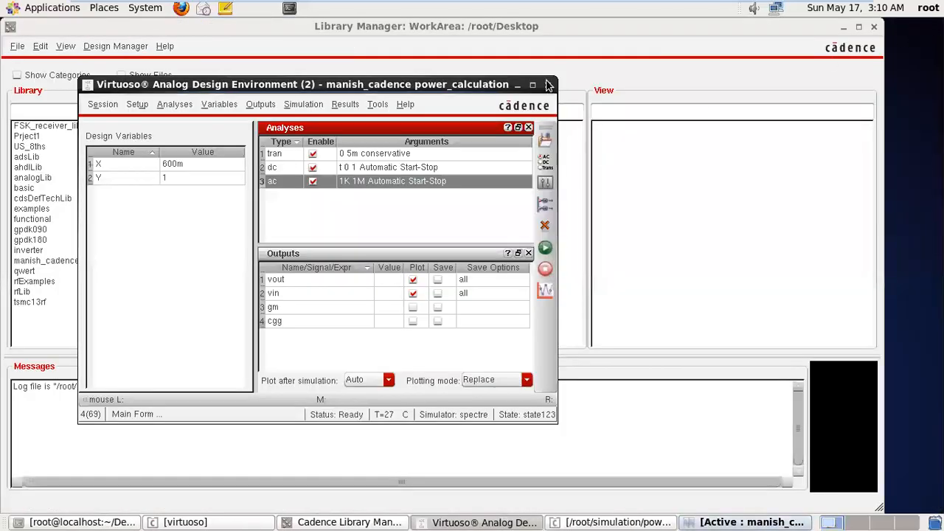
pyautogui.click(548, 85)
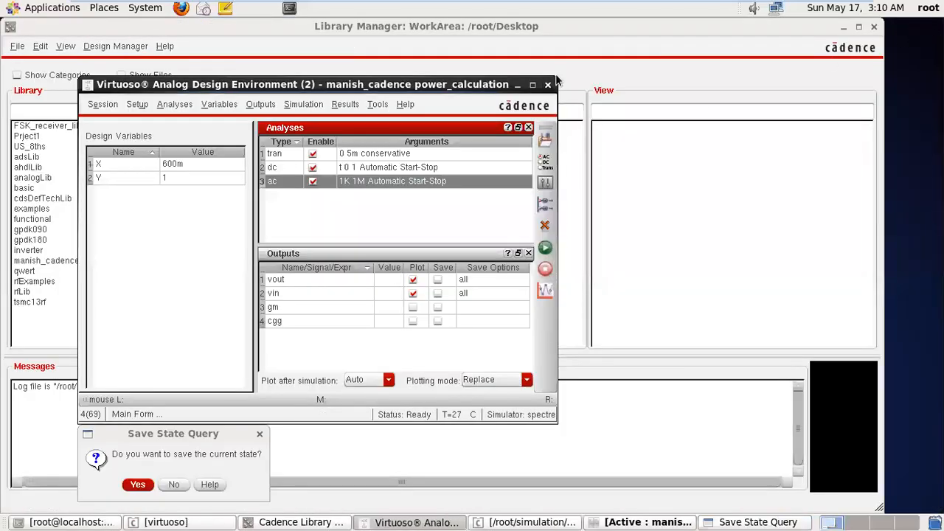
pyautogui.click(178, 485)
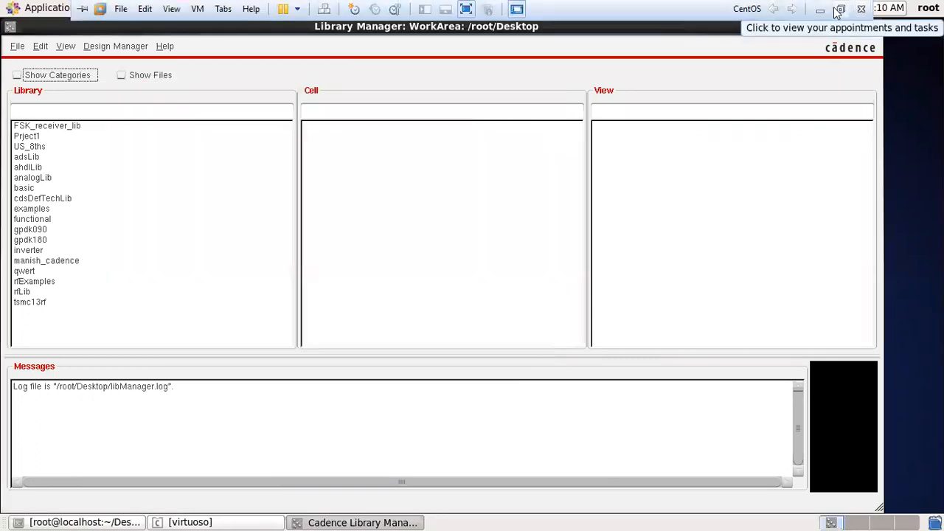
pyautogui.click(824, 15)
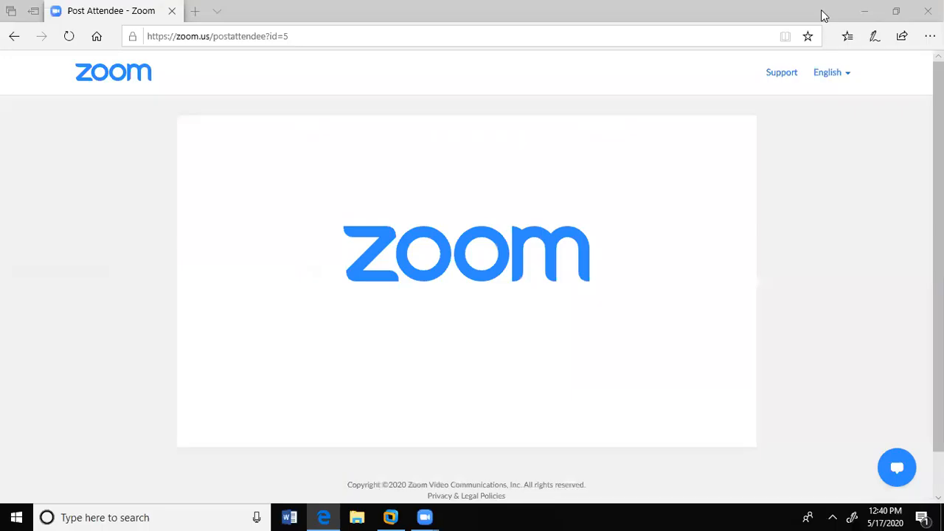